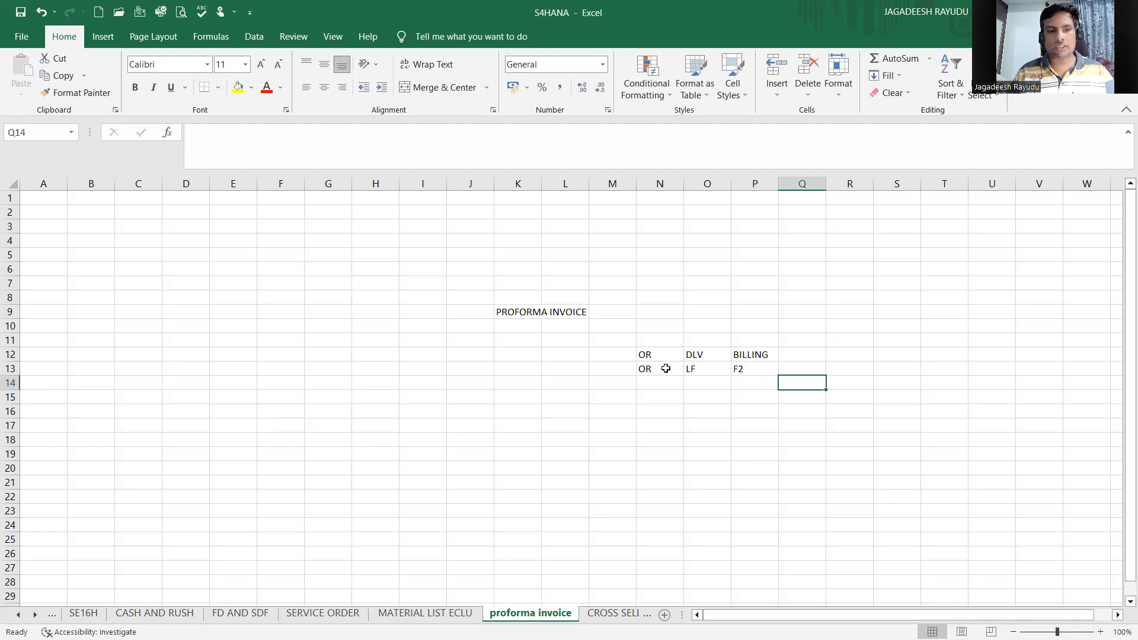
# Step: Enter FI in the cell next to SD in row 14
pyautogui.press('Tab')
pyautogui.write('FI')
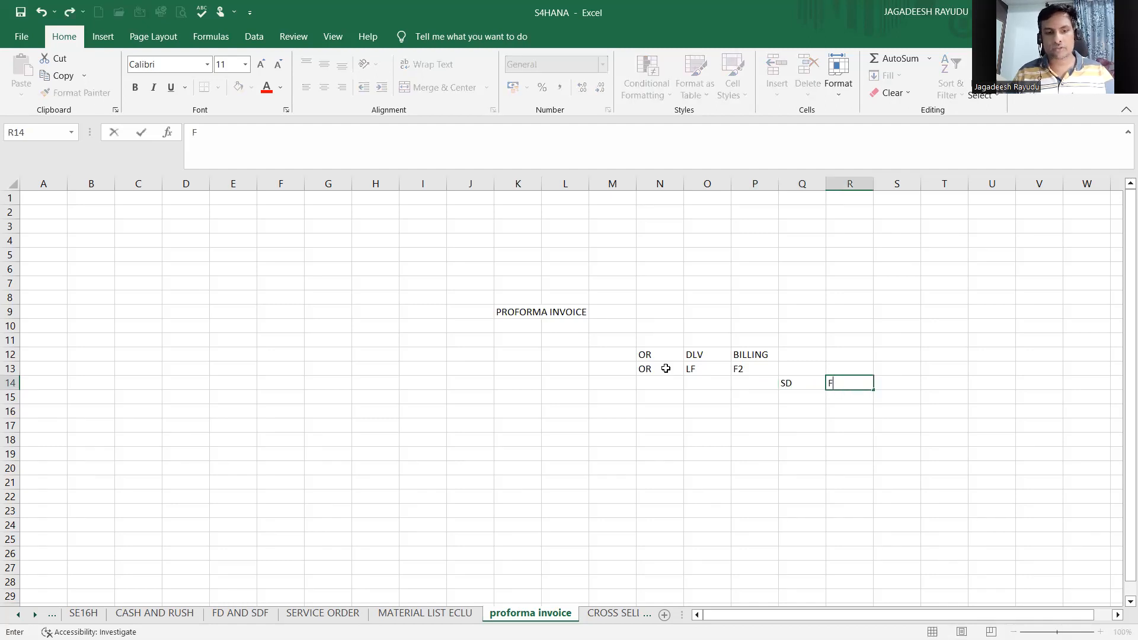
pyautogui.press('Return')
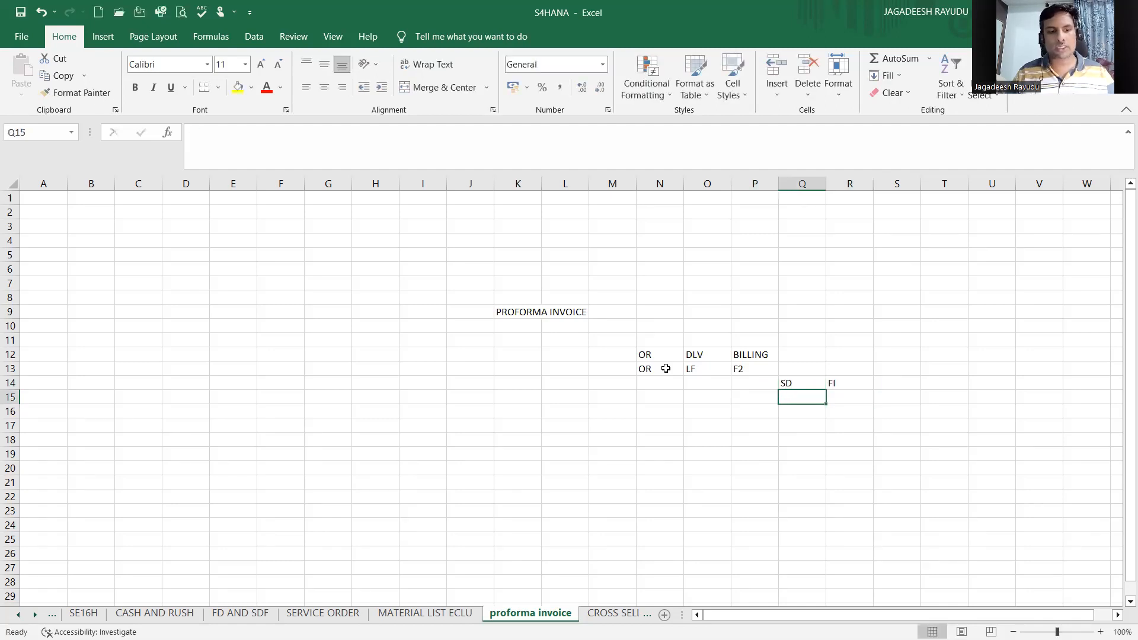
# Step: Merge the two cells below SD and FI and enter ACCOUNT DETRERMINATION in the merged cell
pyautogui.hotkey('shift', 'Right')
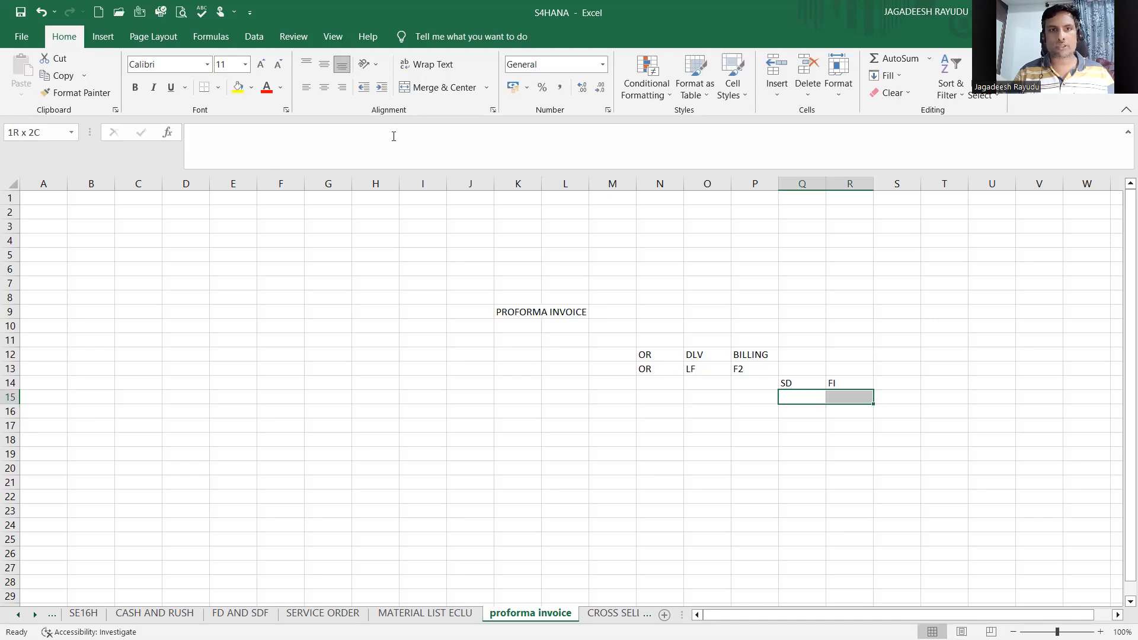
pyautogui.click(435, 87)
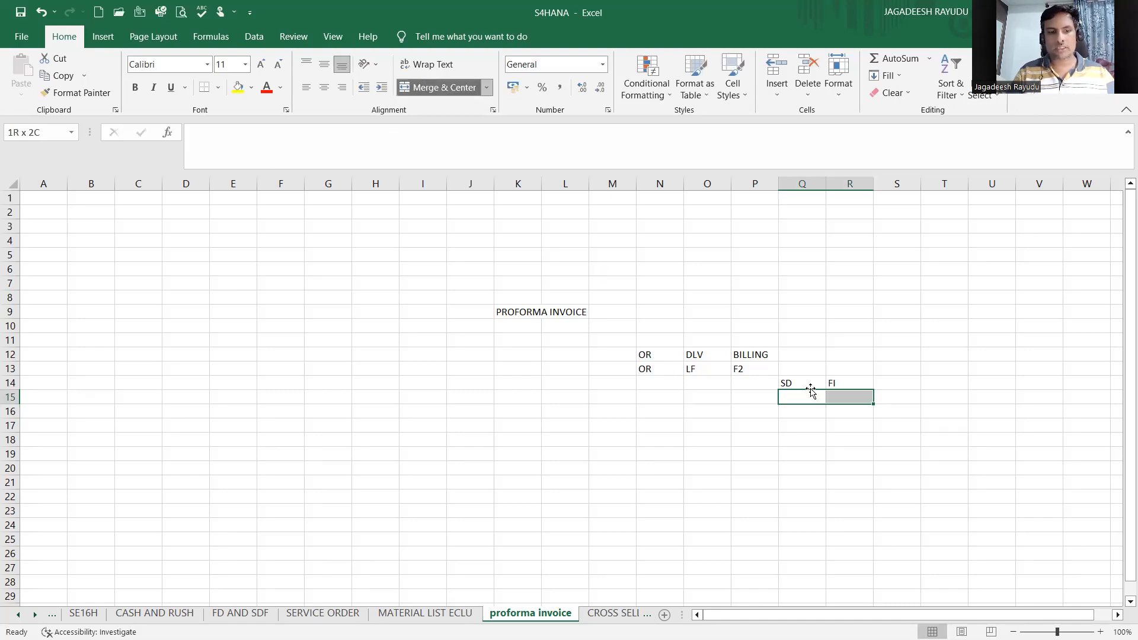
pyautogui.write('ACCOUNT ')
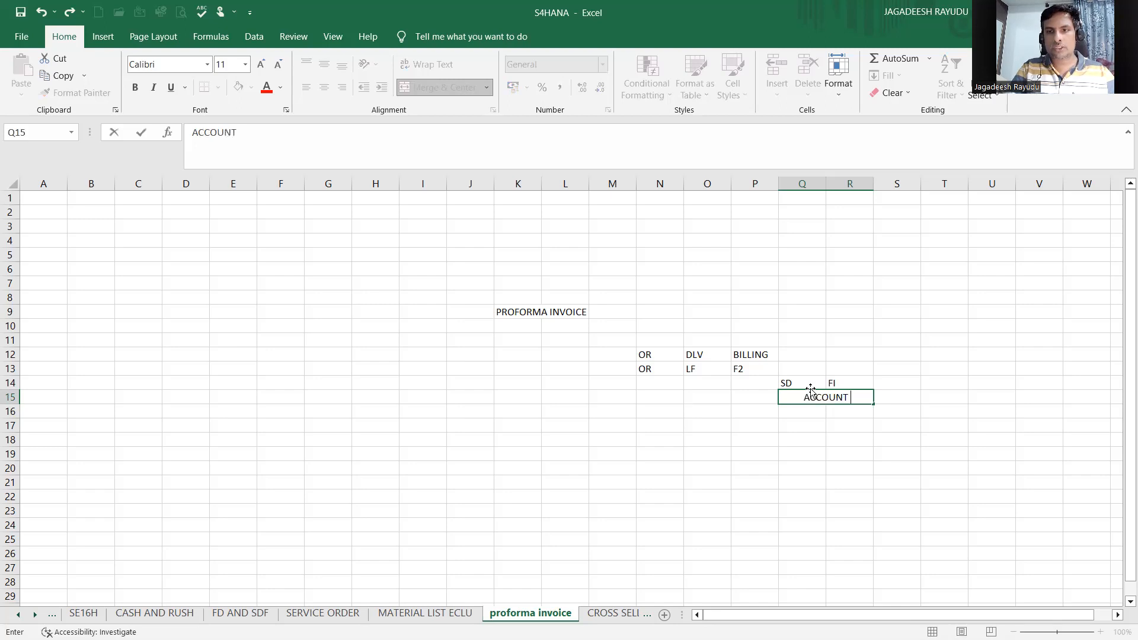
pyautogui.write('DETRERMINATION')
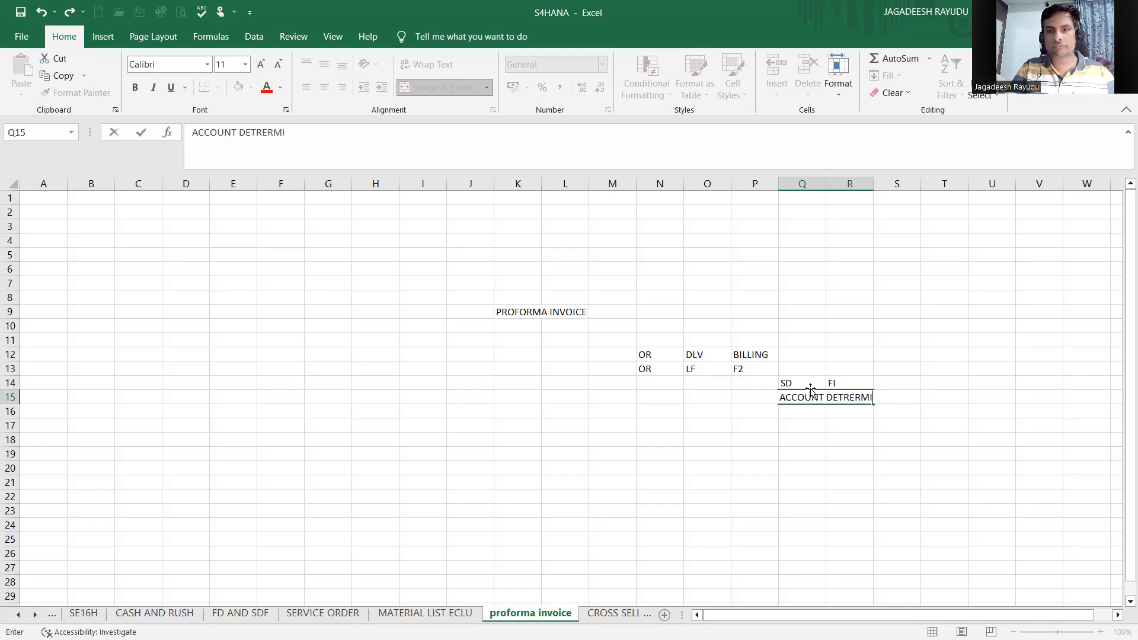
pyautogui.click(818, 425)
# Step: Review the OR, LF, F2, SD and FI cells of the process flow
pyautogui.click(798, 385)
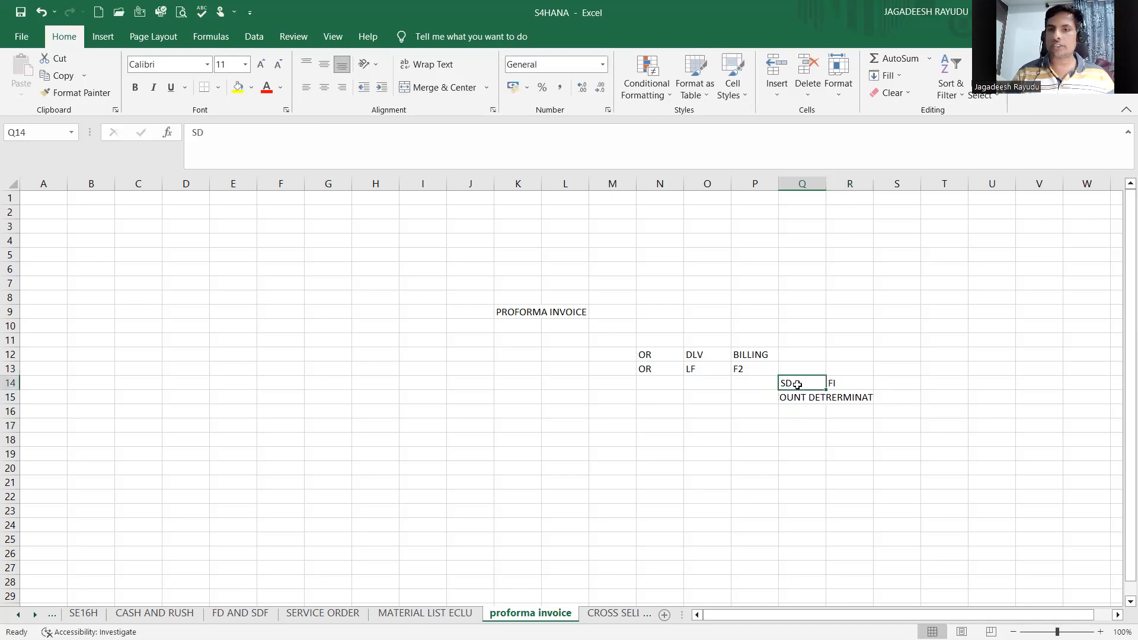
pyautogui.click(847, 384)
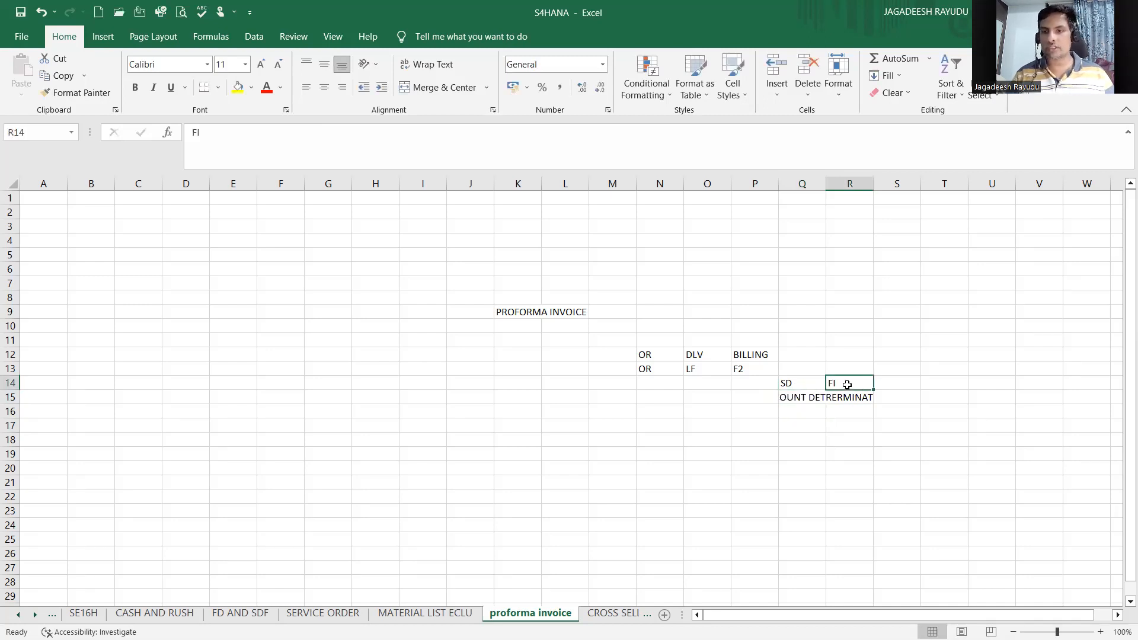
pyautogui.click(799, 386)
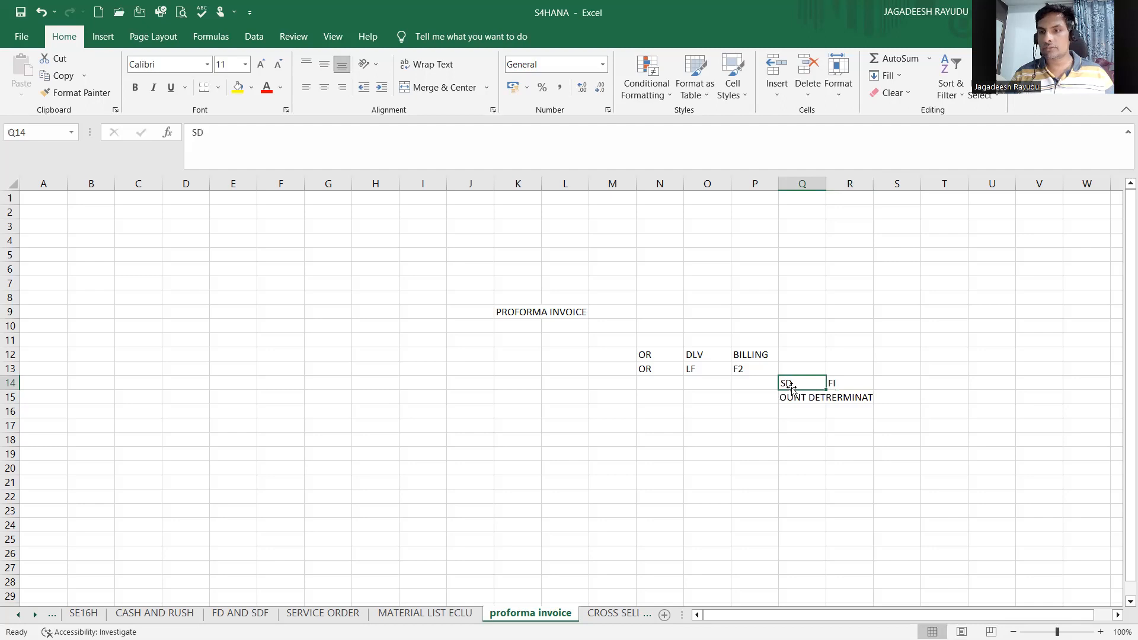
pyautogui.click(833, 385)
pyautogui.click(688, 370)
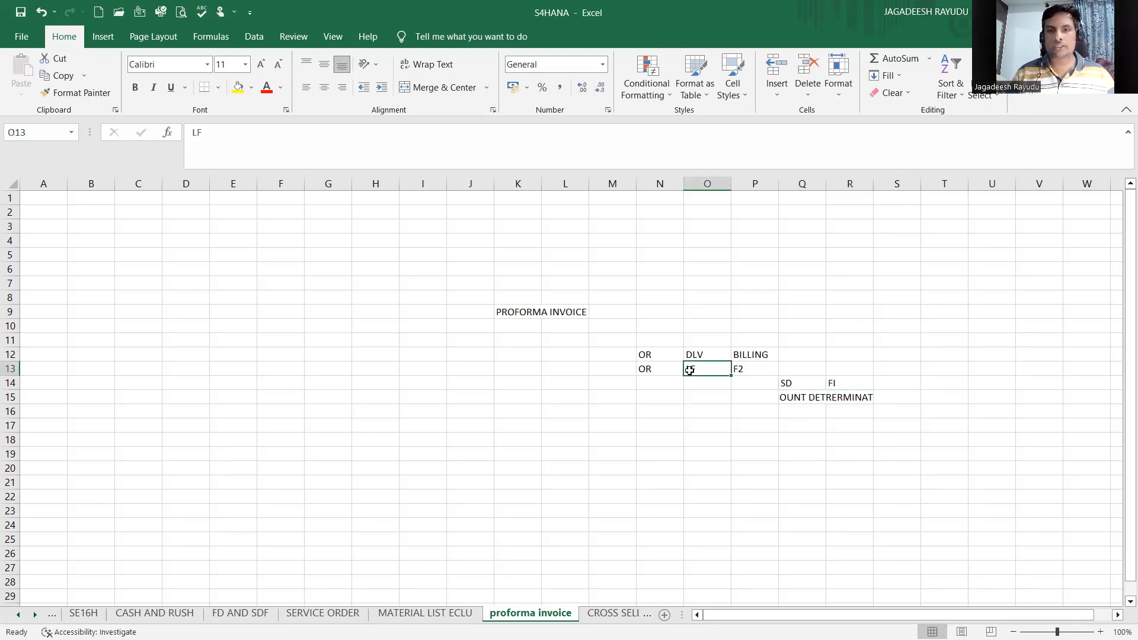
pyautogui.click(642, 455)
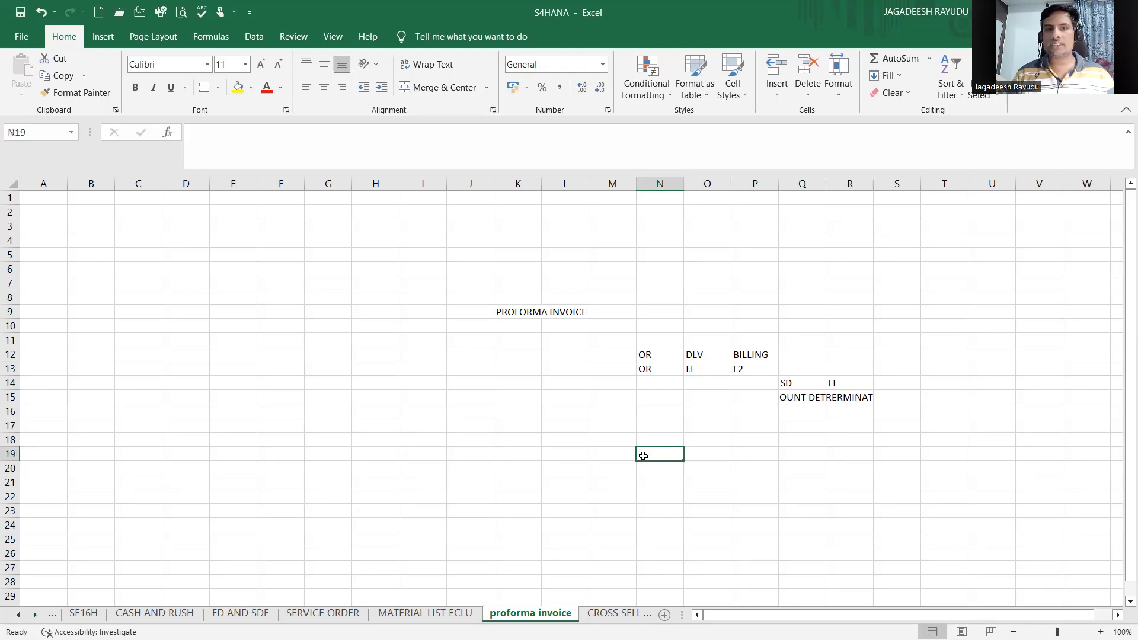
pyautogui.click(733, 383)
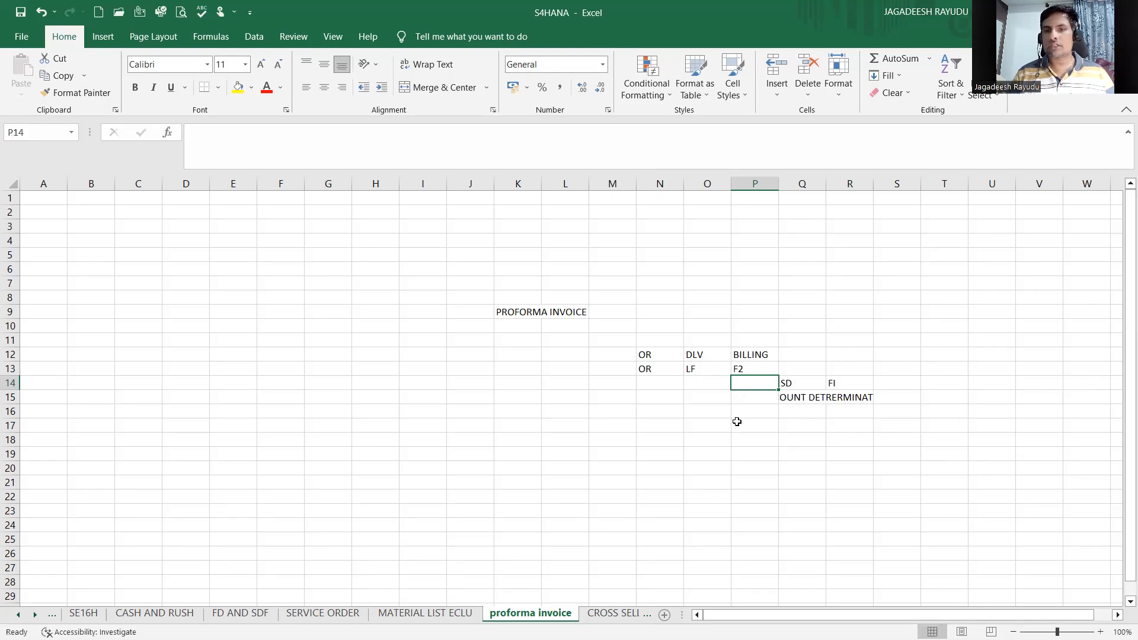
pyautogui.click(737, 426)
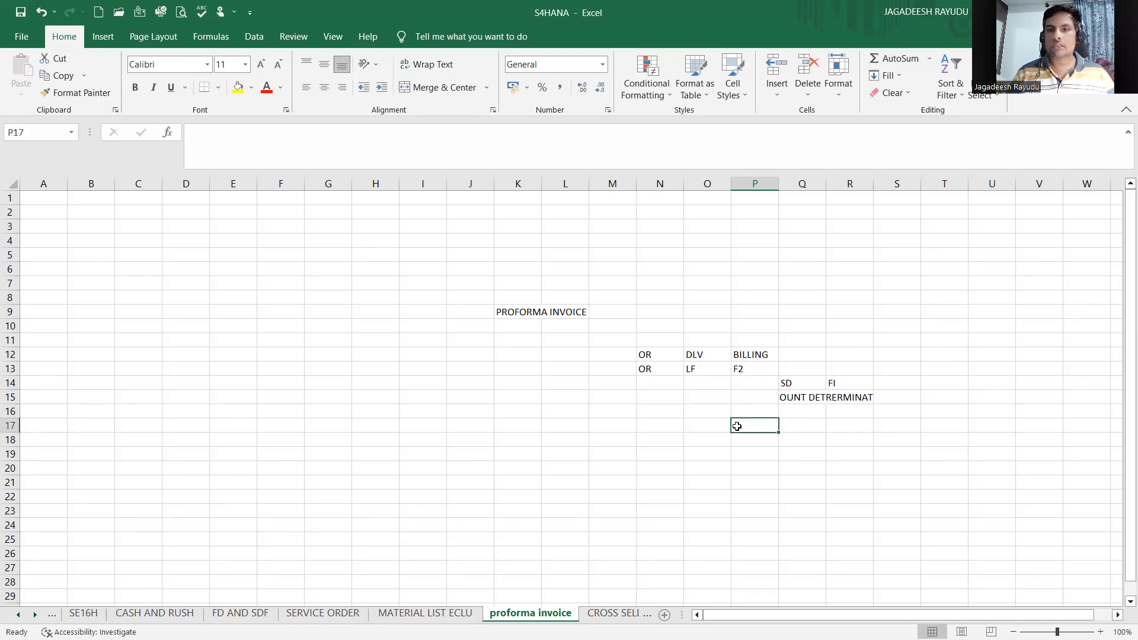
pyautogui.click(750, 382)
pyautogui.click(782, 382)
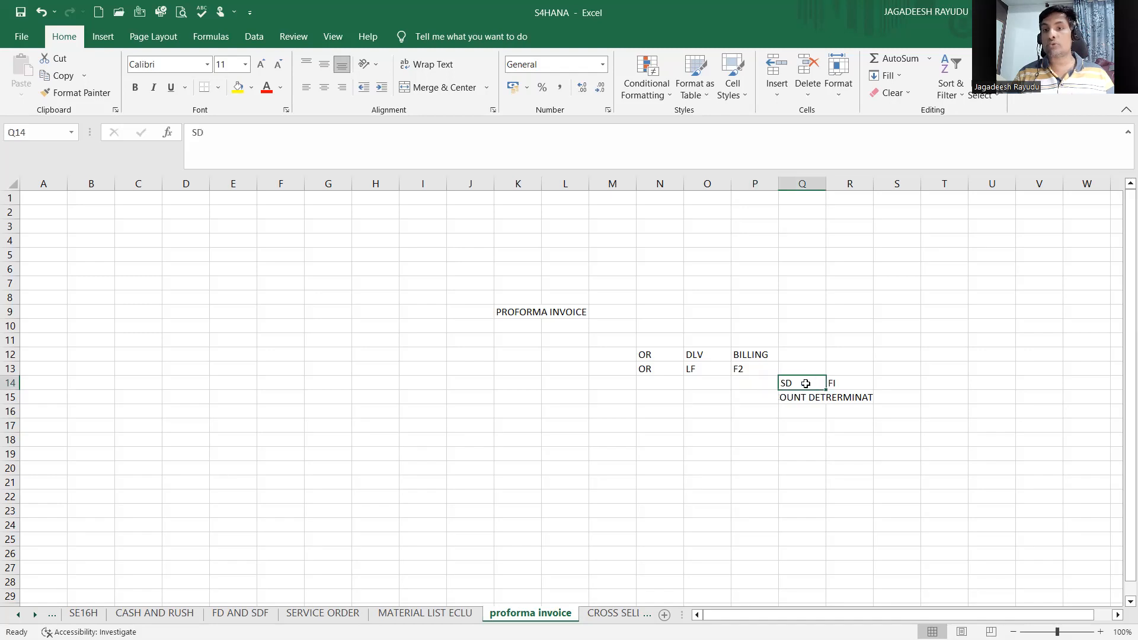
pyautogui.click(837, 382)
pyautogui.click(732, 427)
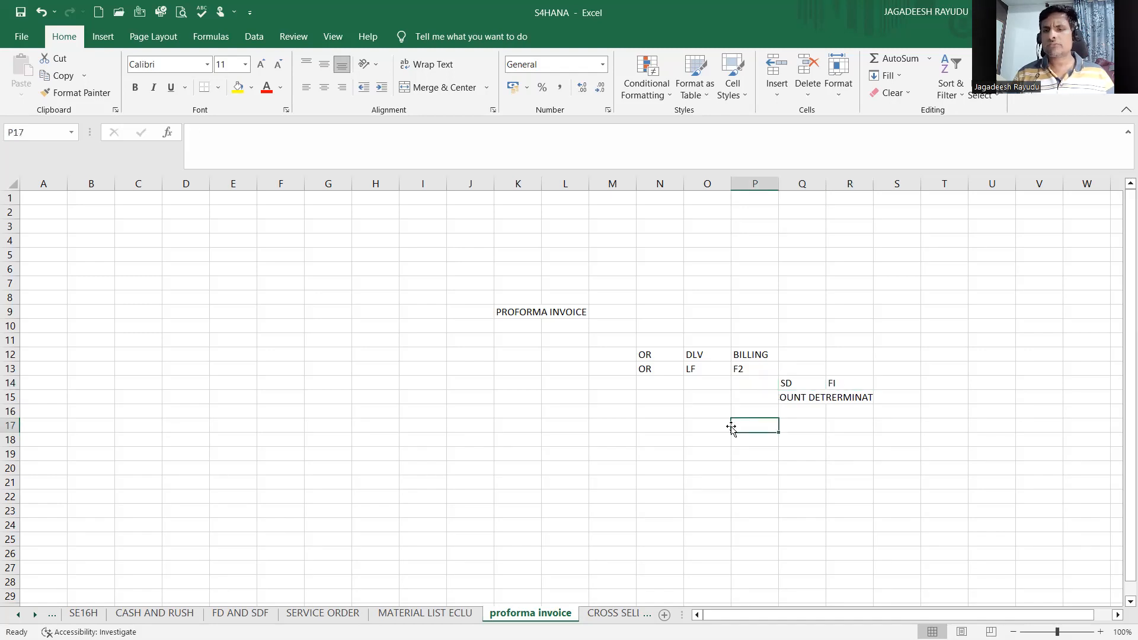
# Step: Enter 1 ADV in cell G14
pyautogui.click(347, 380)
pyautogui.write('1')
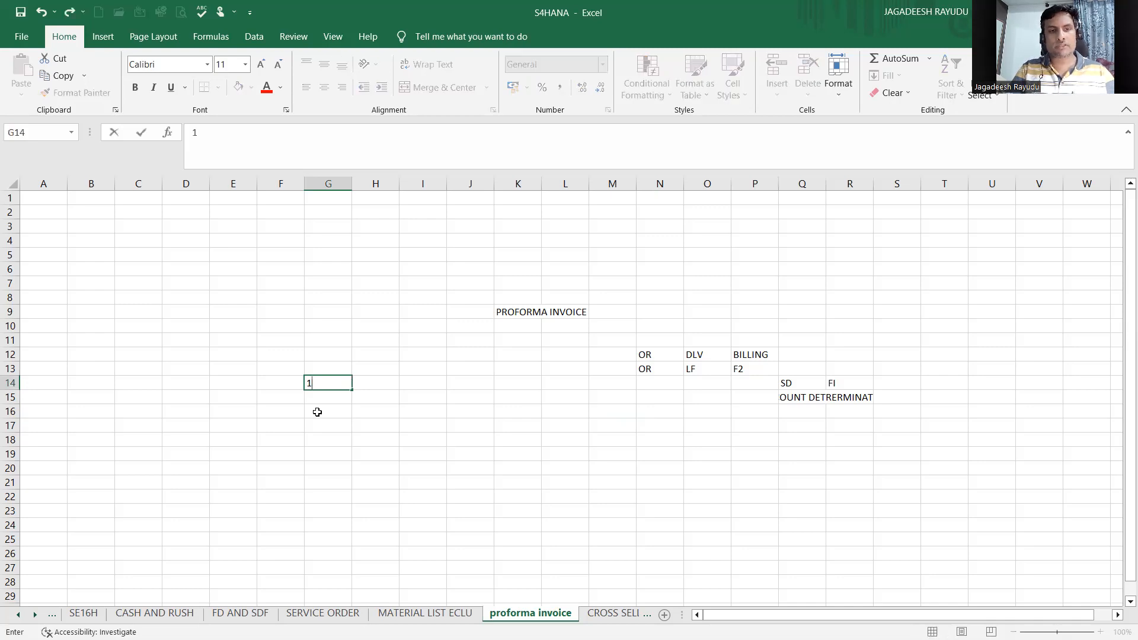
pyautogui.write(' ADV')
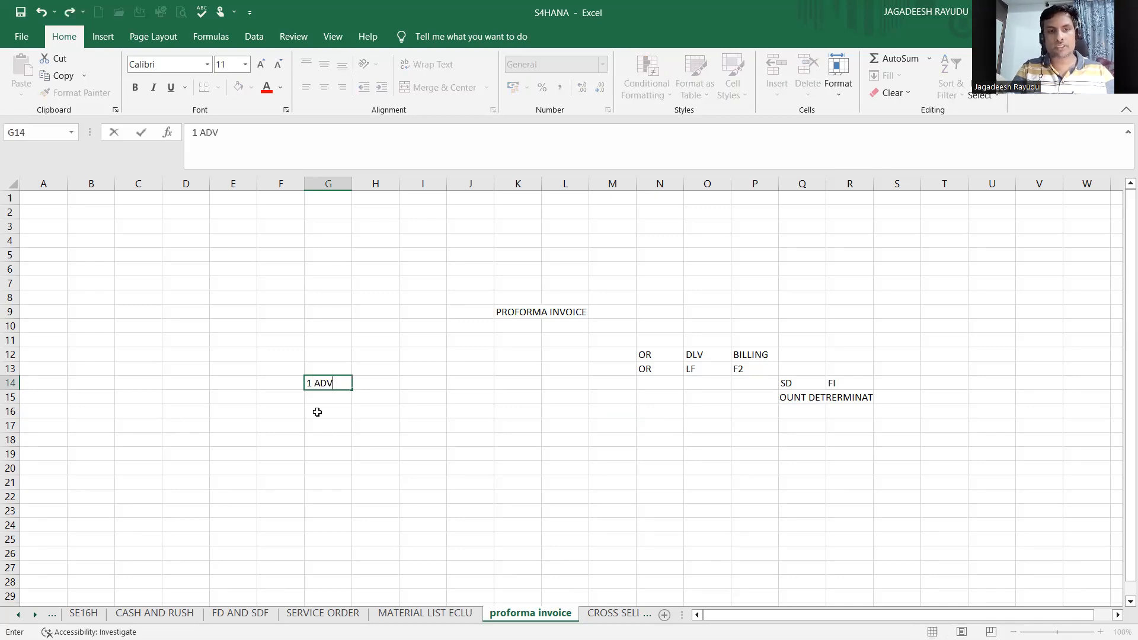
pyautogui.press('Tab')
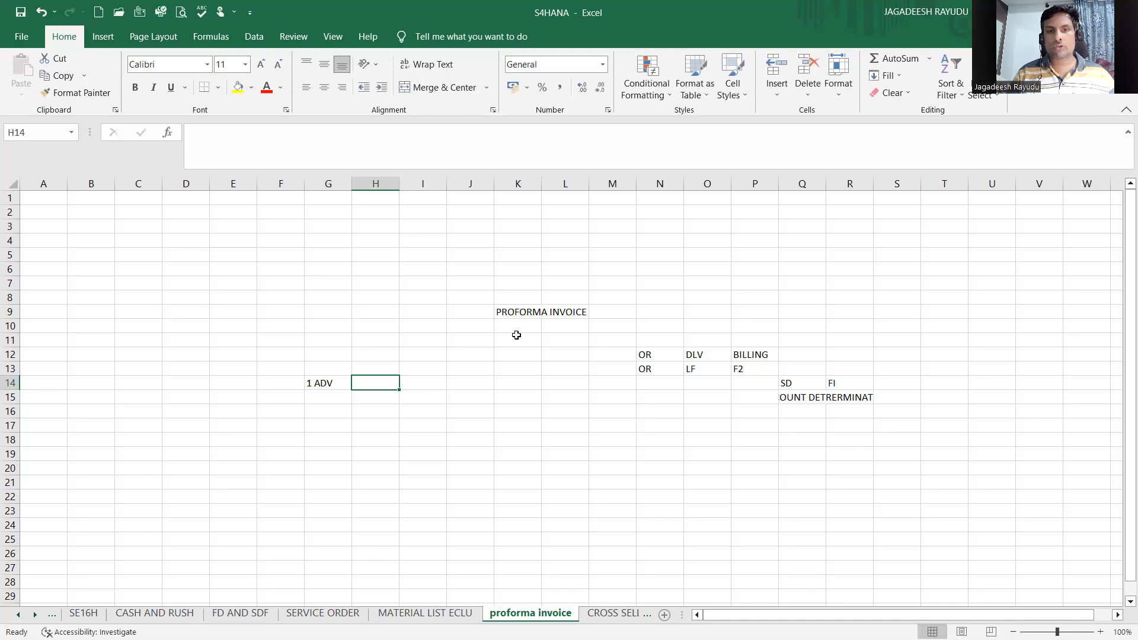
# Step: Enter VL01N in cell O6 above the DLV column
pyautogui.click(696, 358)
pyautogui.click(694, 371)
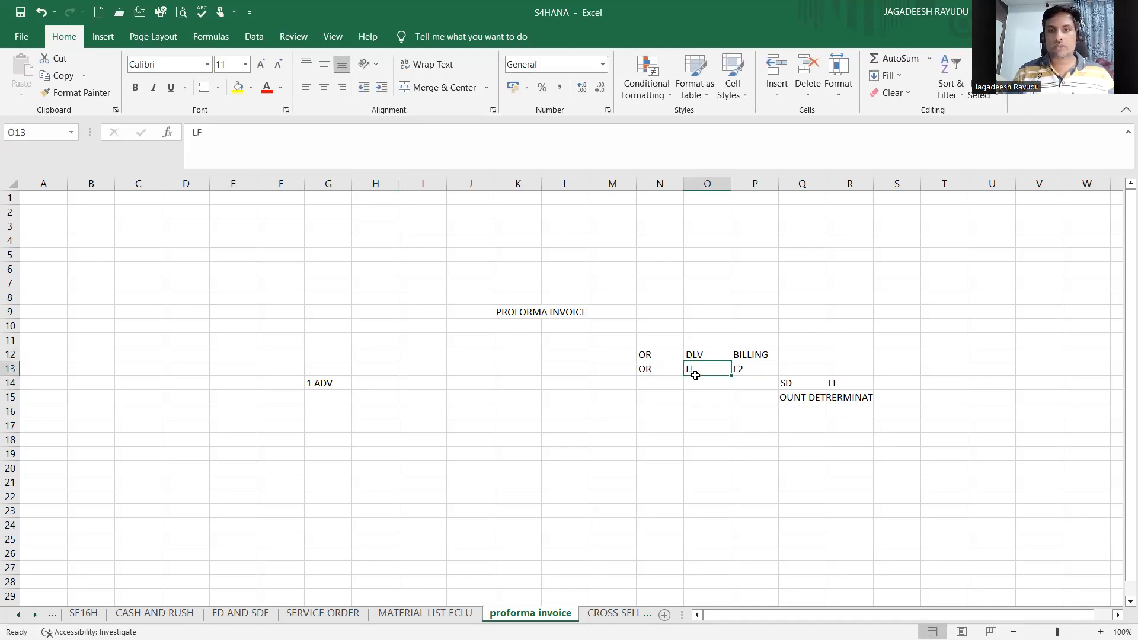
pyautogui.click(686, 313)
pyautogui.click(688, 325)
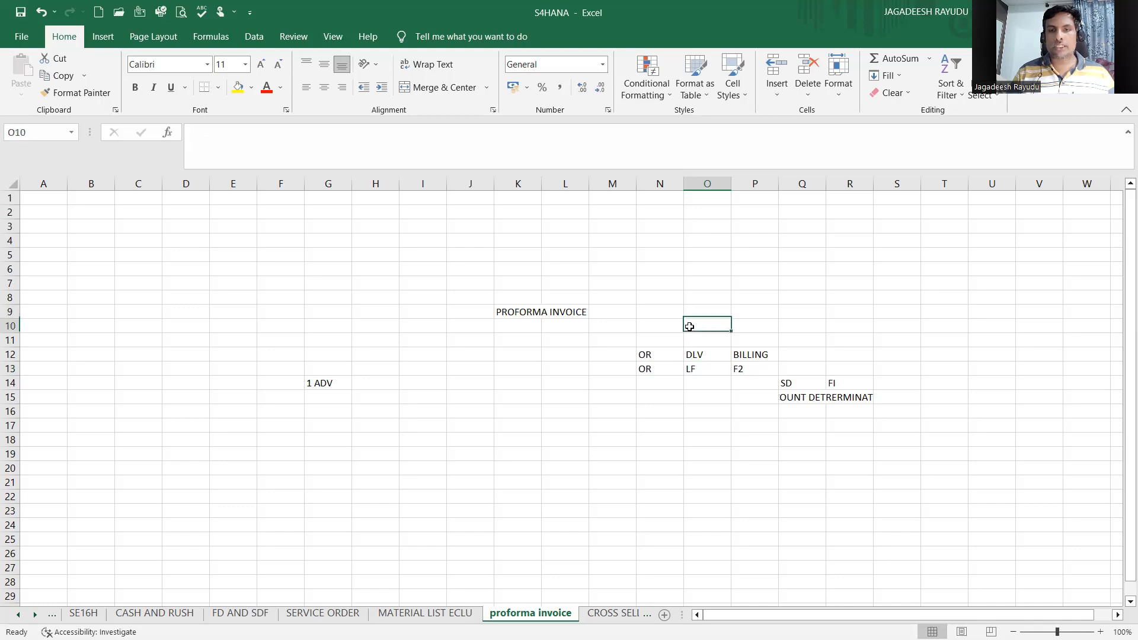
pyautogui.click(690, 265)
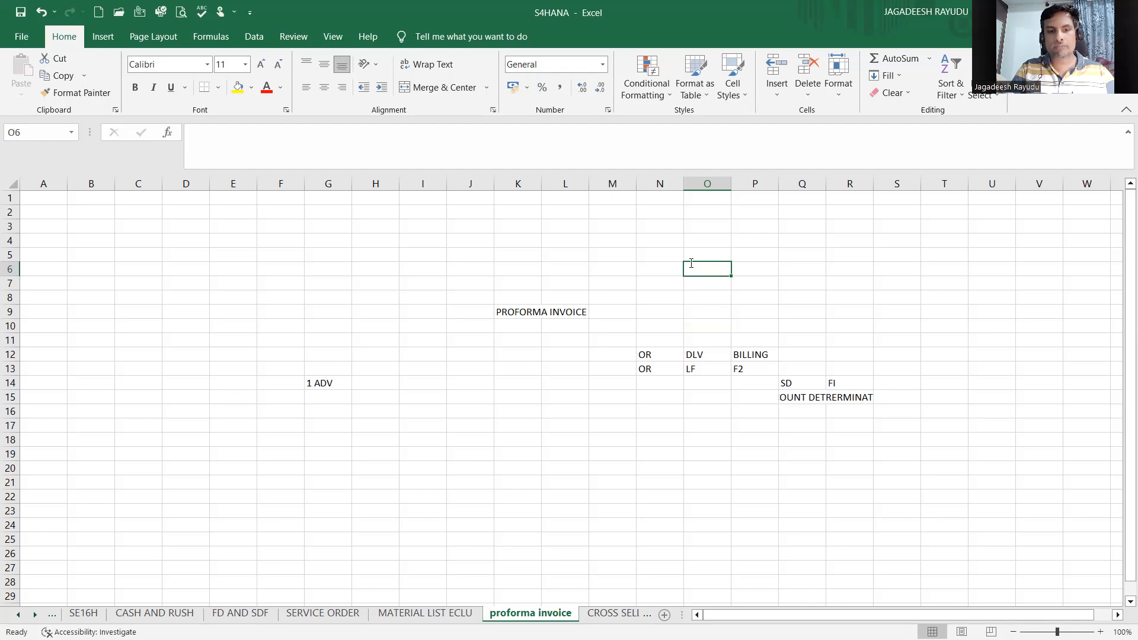
pyautogui.write('VLO')
pyautogui.press('BackSpace')
pyautogui.write('01N')
pyautogui.click(715, 306)
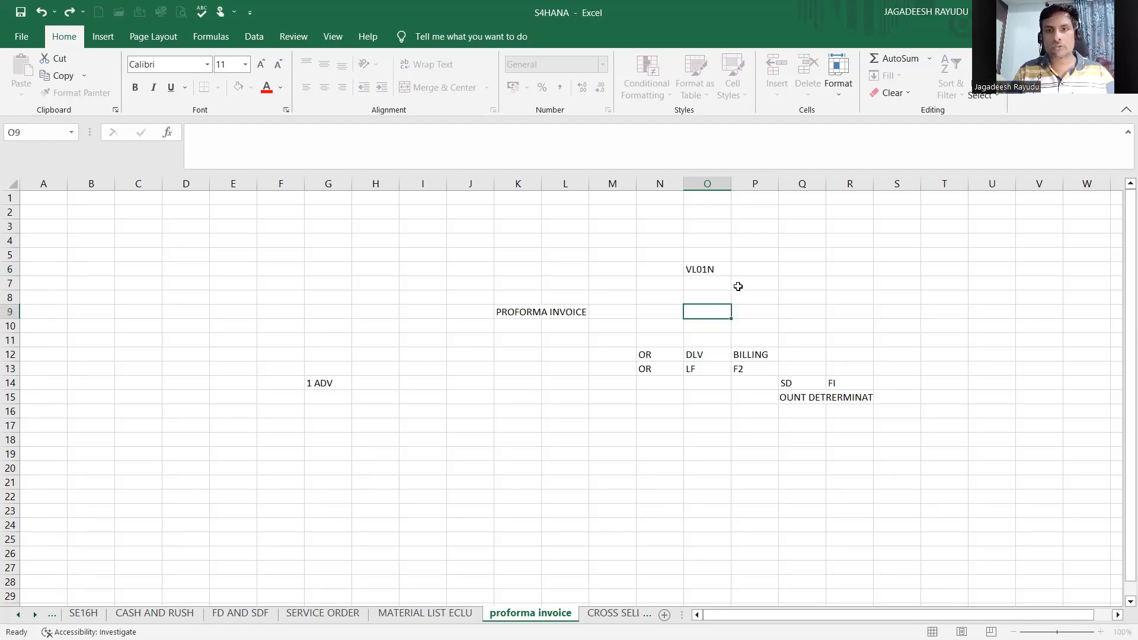
# Step: Enter PGI in cell P6 next to VL01N
pyautogui.click(750, 271)
pyautogui.write('PGI')
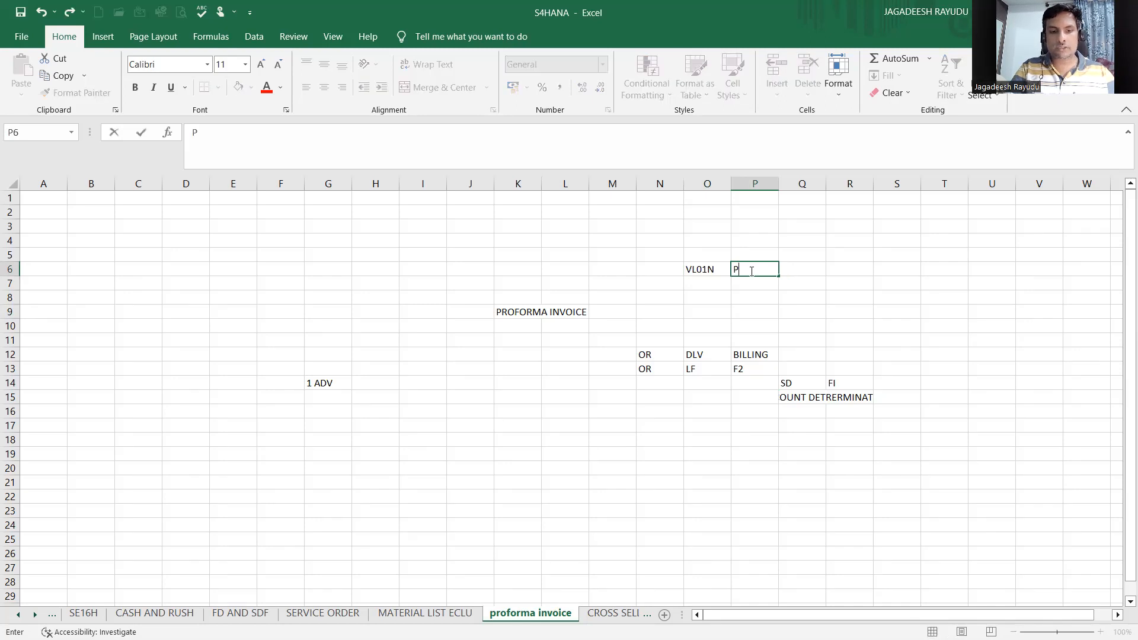
pyautogui.click(715, 294)
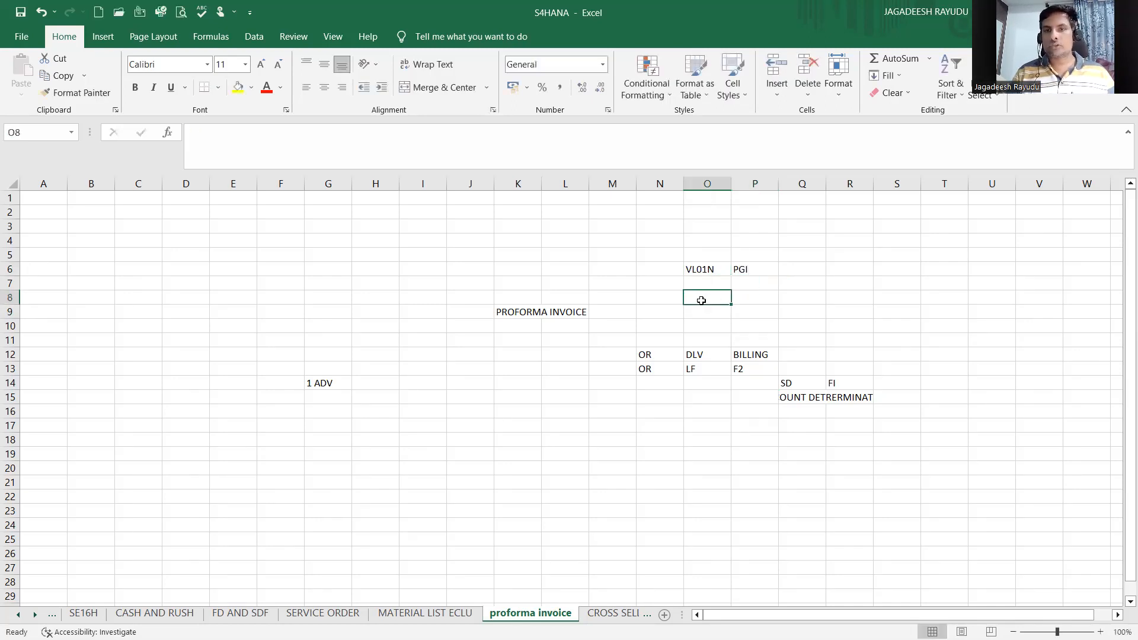
# Step: Enter PICK in cell S7 and PACKING in the adjacent cell T7
pyautogui.click(881, 289)
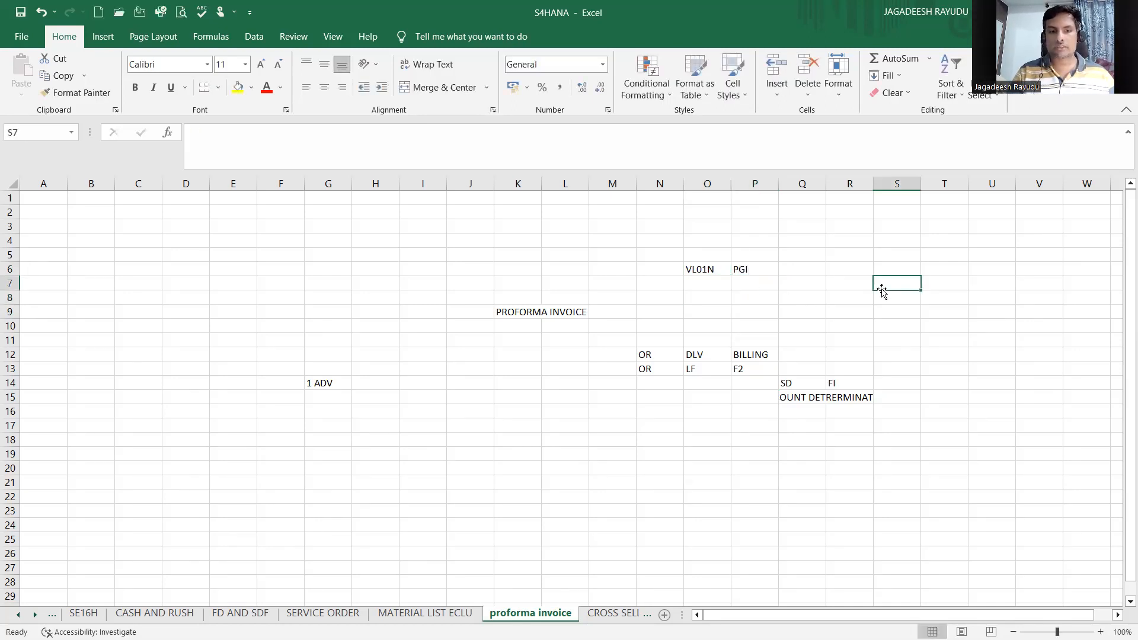
pyautogui.write('P')
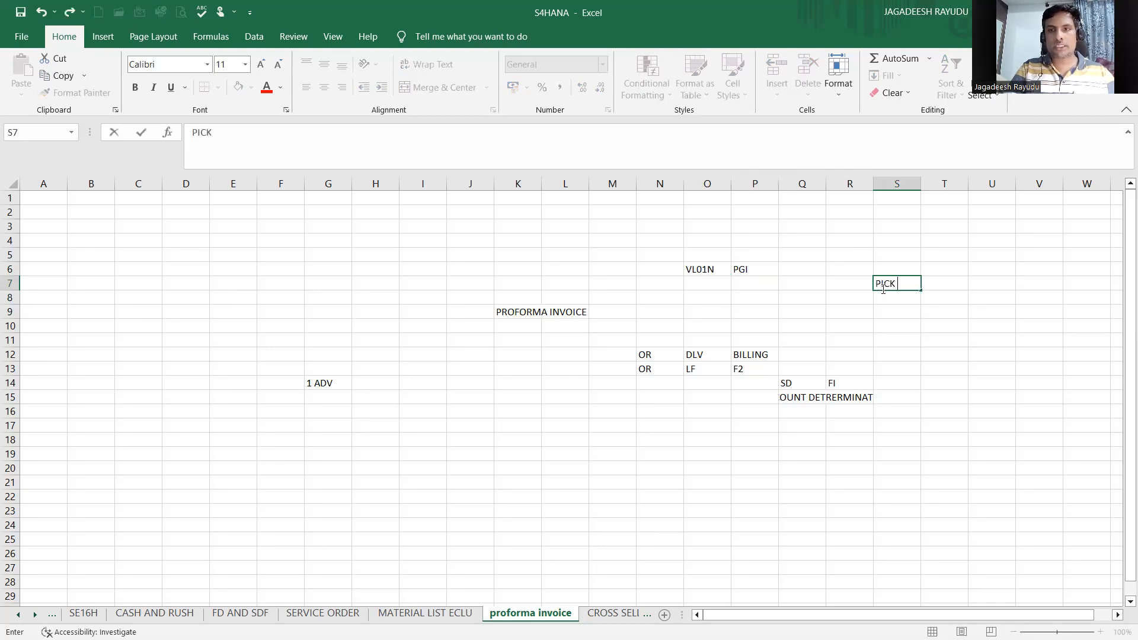
pyautogui.write('ICK')
pyautogui.press('Tab')
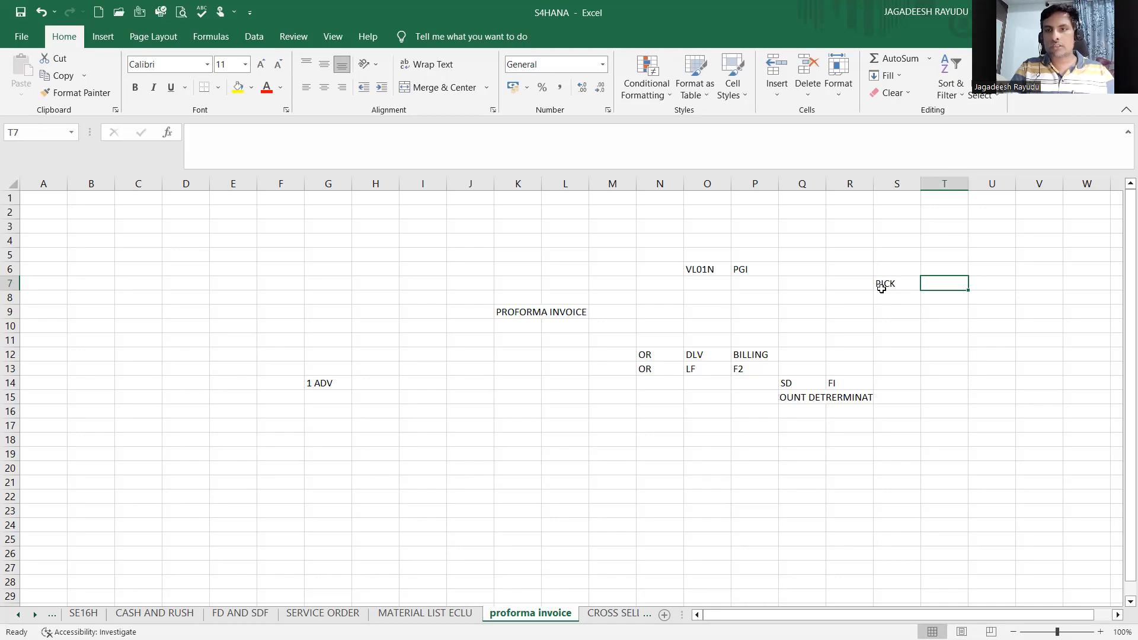
pyautogui.write('PACKING')
pyautogui.click(957, 336)
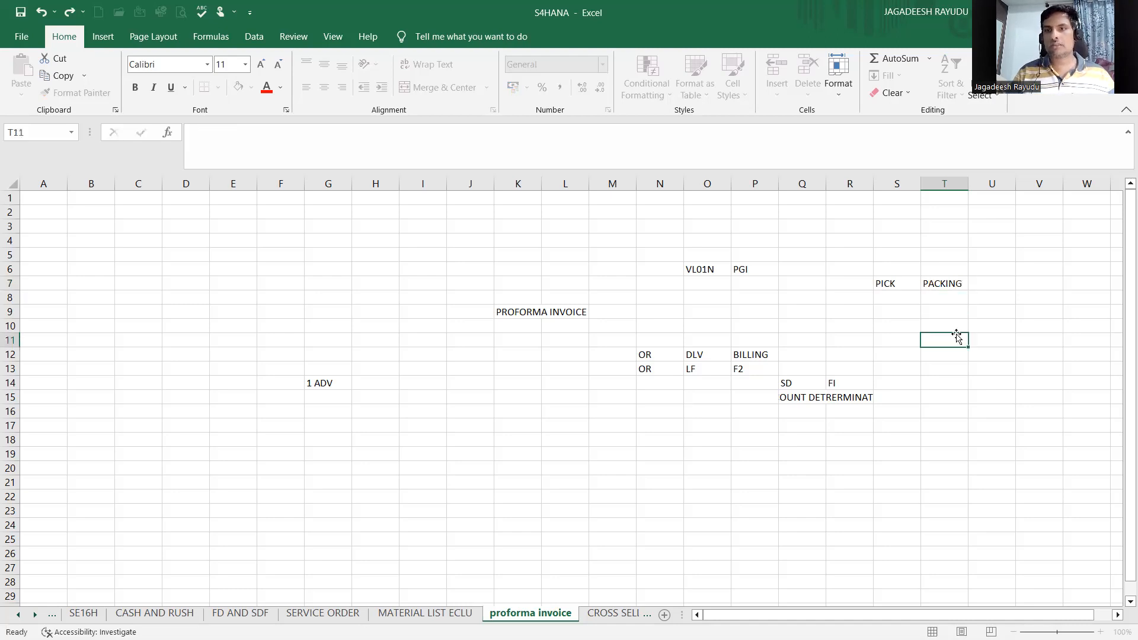
pyautogui.click(896, 279)
pyautogui.moveTo(940, 311); pyautogui.dragTo(890, 272)
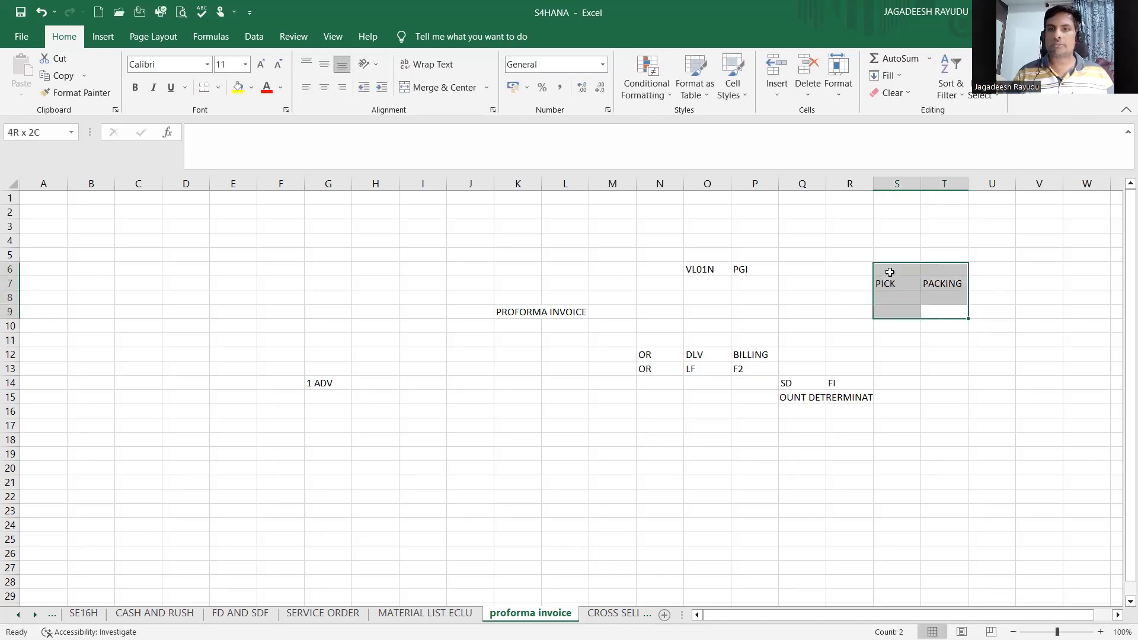
pyautogui.click(889, 272)
pyautogui.click(894, 307)
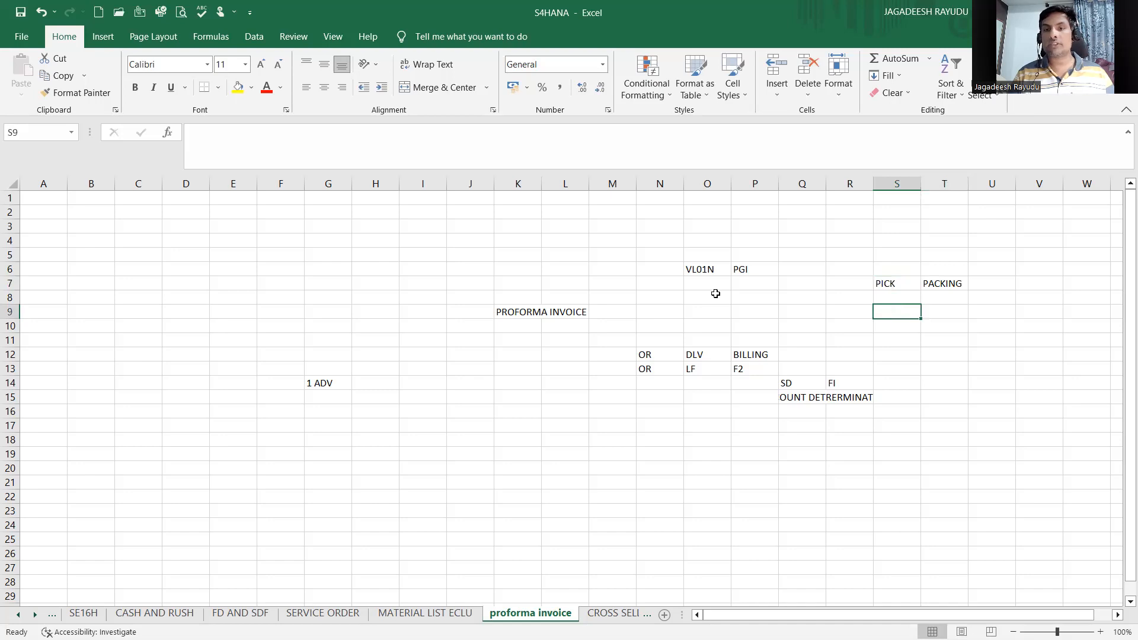
pyautogui.click(823, 272)
pyautogui.click(378, 386)
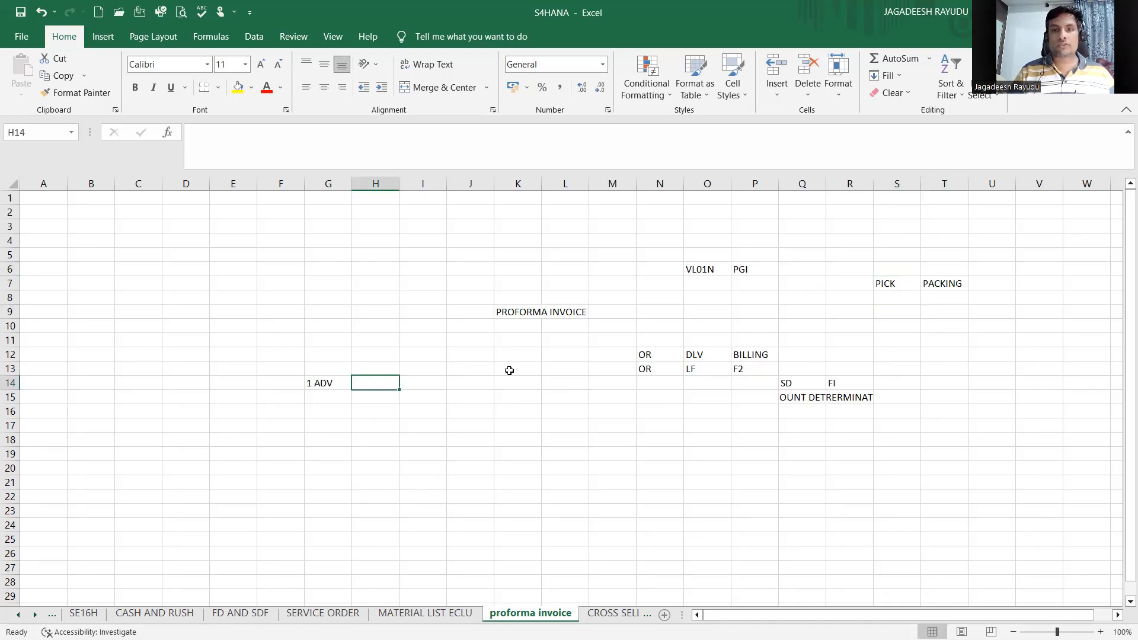
# Step: Enter DUPLICATE in cell O19 below the delivery column
pyautogui.click(698, 455)
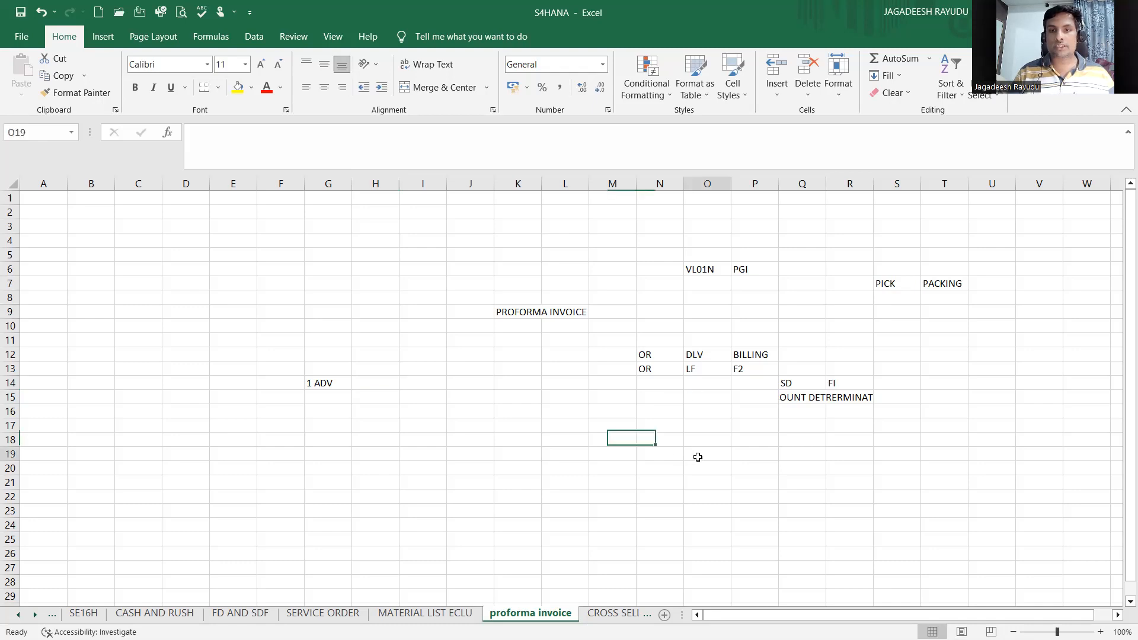
pyautogui.write('DUPLICATE')
pyautogui.click(704, 479)
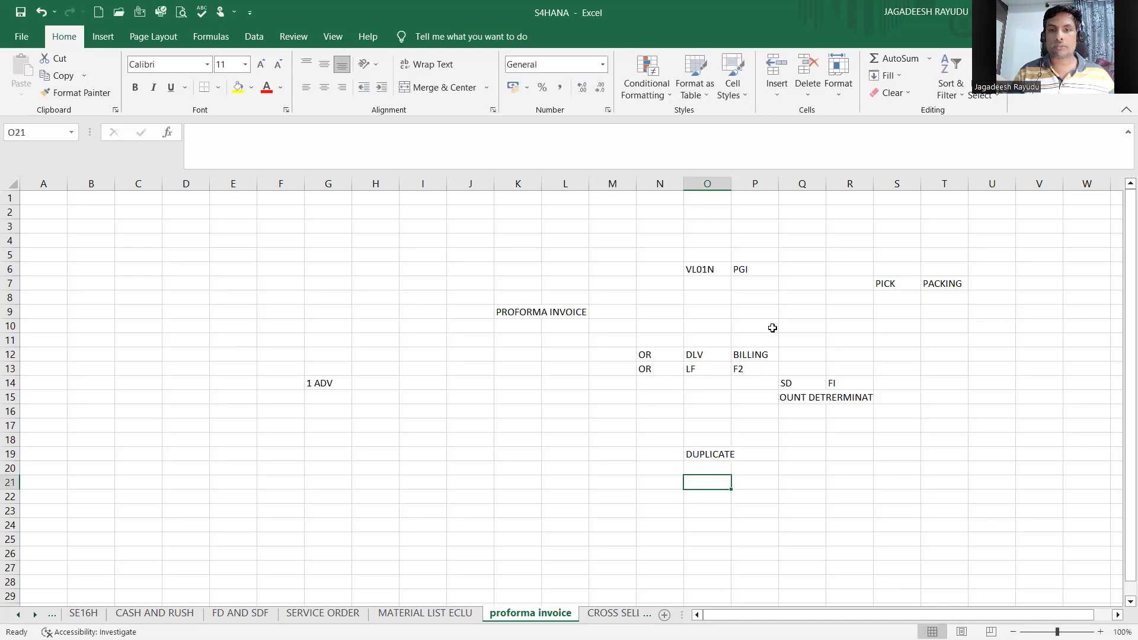
# Step: Review the DLV and BILLING cells of the process flow
pyautogui.click(751, 355)
pyautogui.click(688, 382)
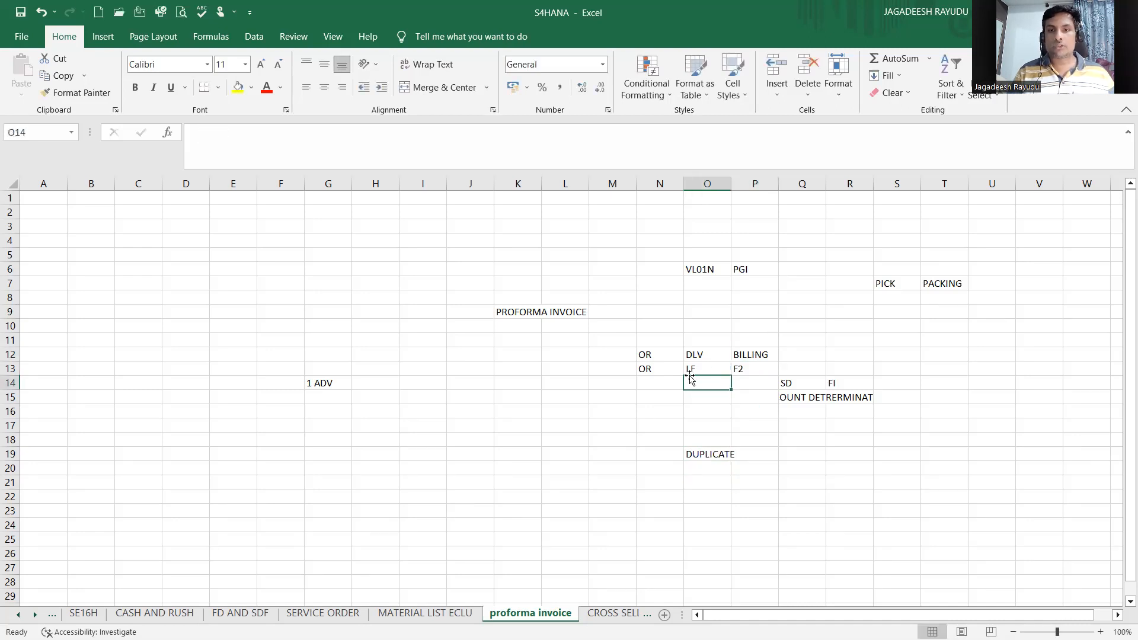
pyautogui.click(750, 354)
pyautogui.click(708, 368)
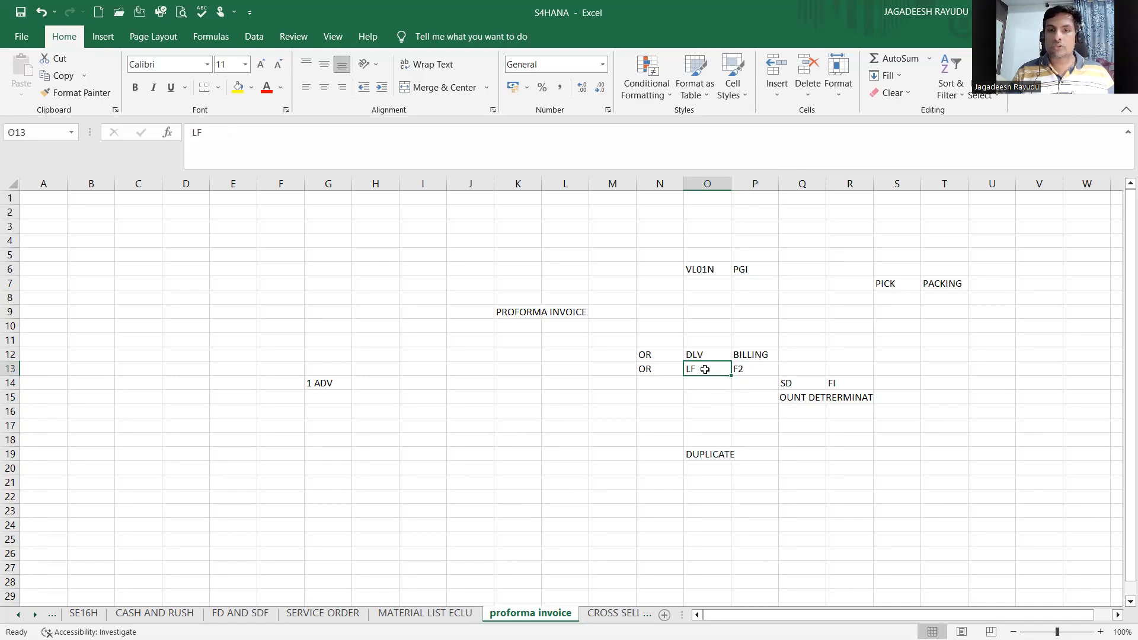
# Step: Examine the LF and F2 document type cells under the delivery and billing columns
pyautogui.click(685, 500)
pyautogui.click(661, 508)
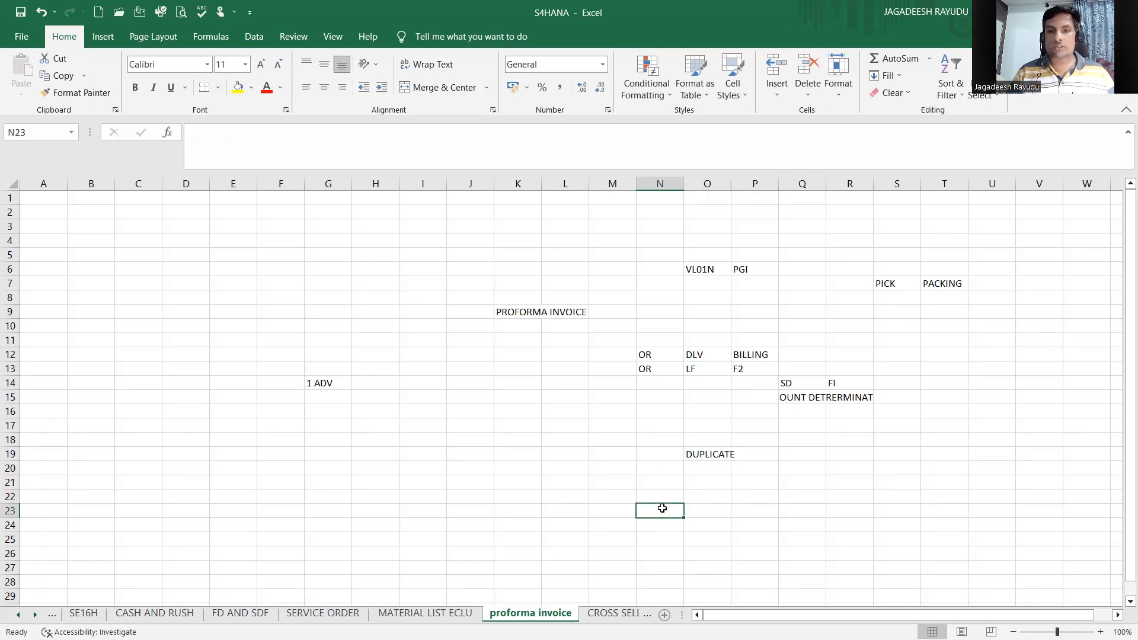
pyautogui.click(701, 457)
pyautogui.click(746, 346)
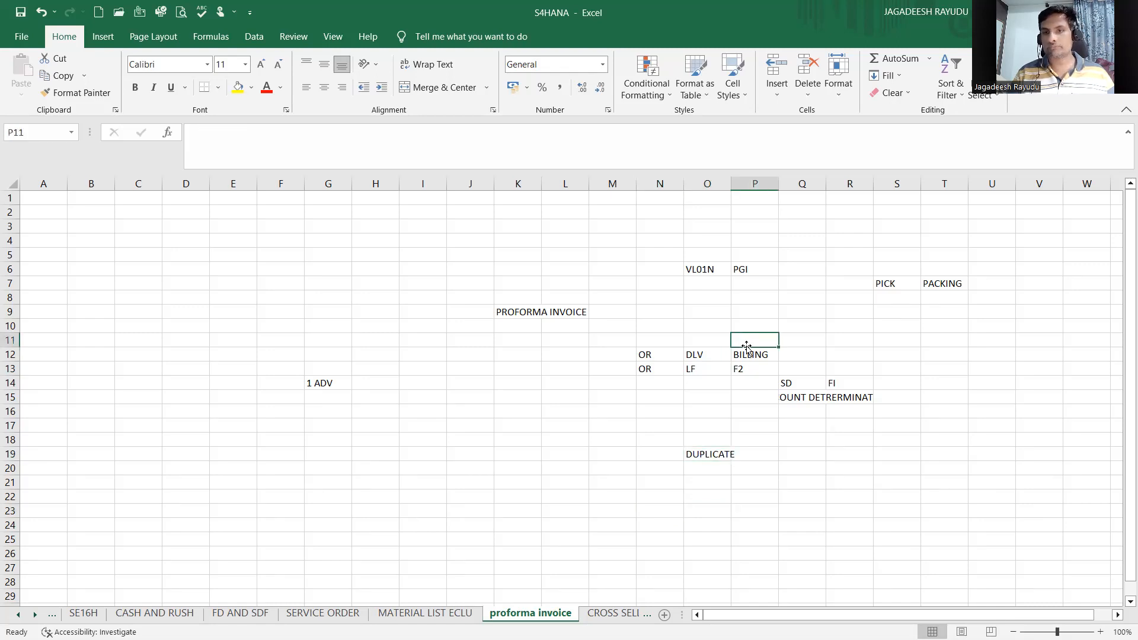
pyautogui.click(692, 368)
pyautogui.click(739, 367)
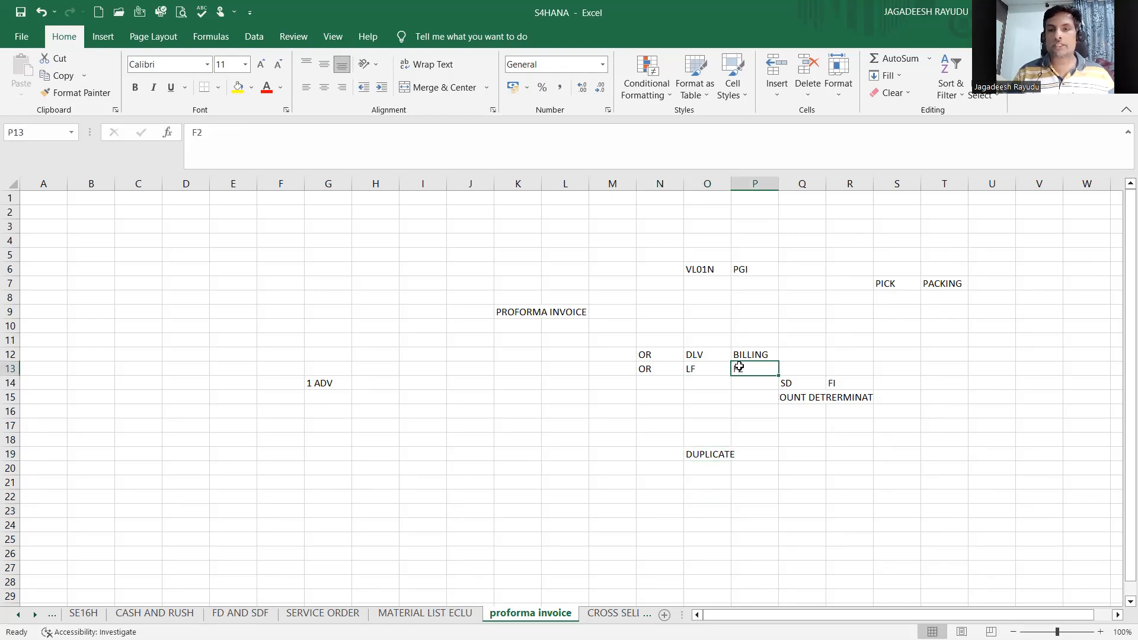
pyautogui.click(740, 399)
pyautogui.click(741, 368)
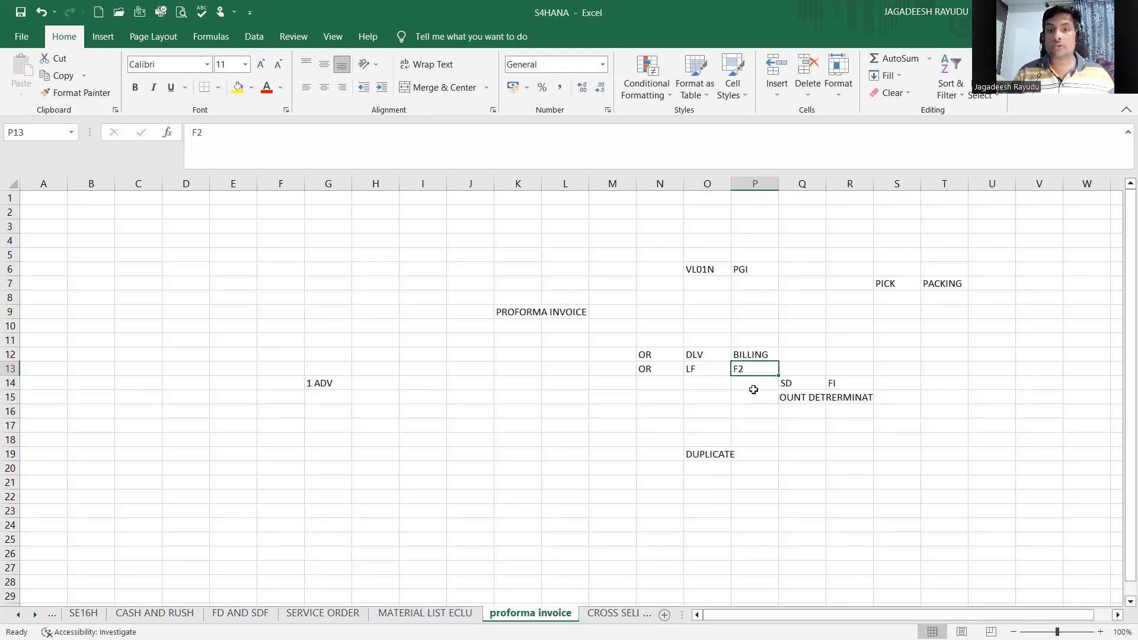
# Step: Enter FINANCE in cell P10 above the BILLING column
pyautogui.click(753, 332)
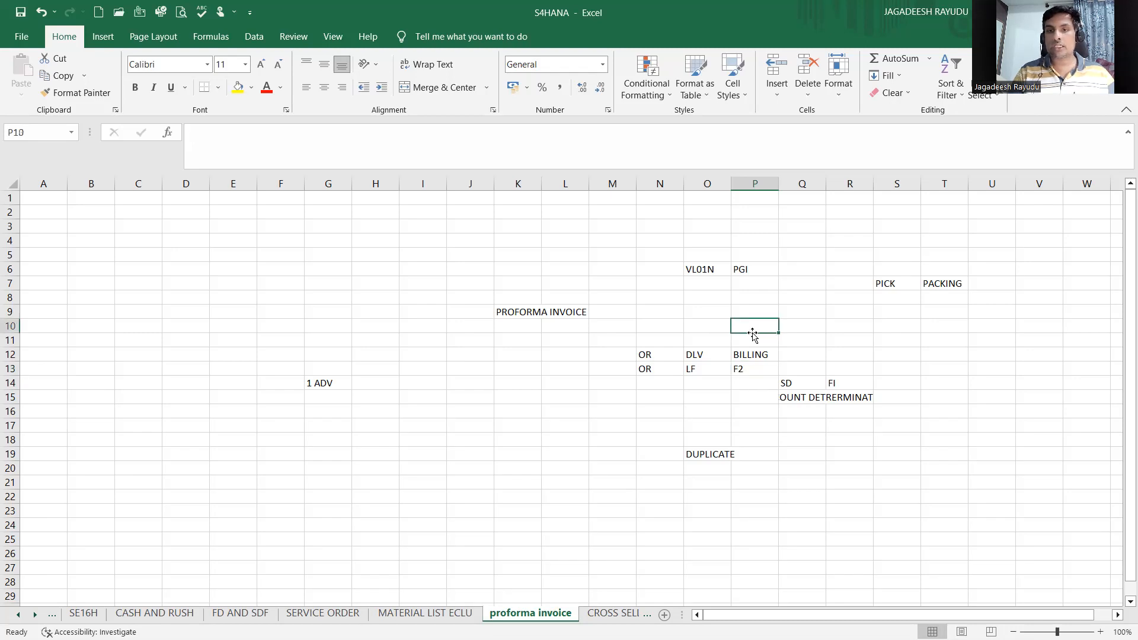
pyautogui.write('FINANCE')
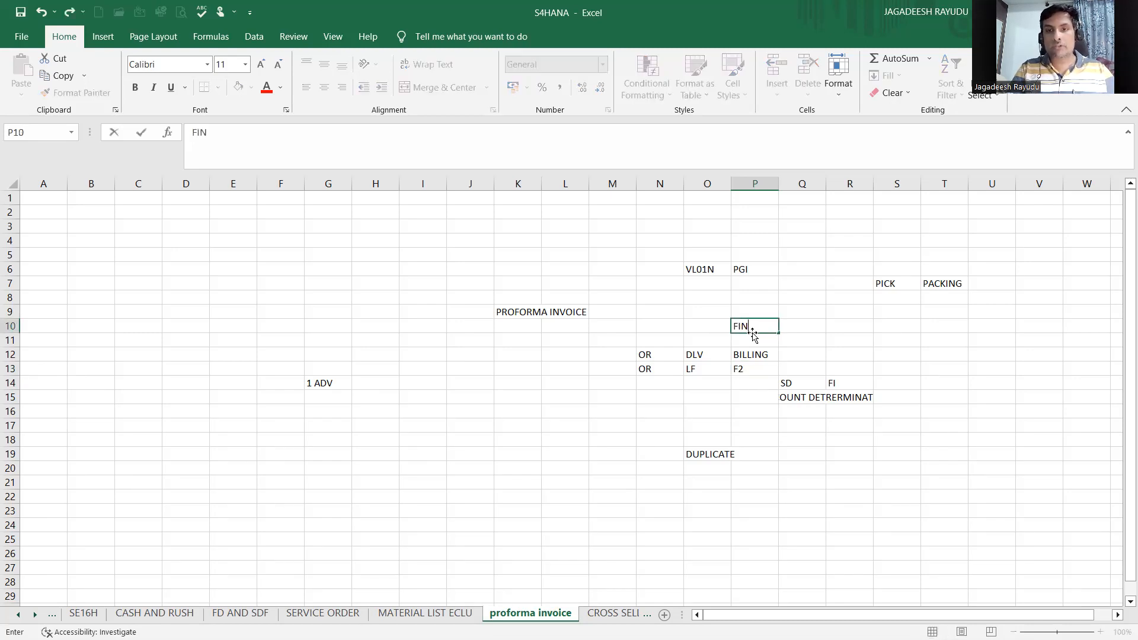
pyautogui.click(752, 381)
pyautogui.click(702, 369)
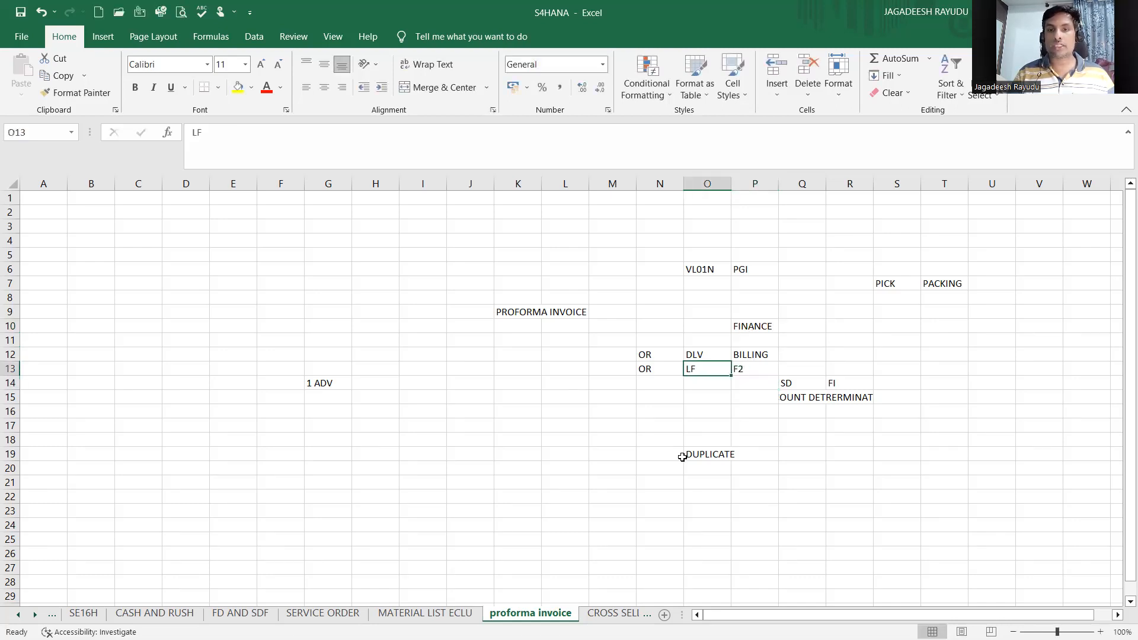
# Step: Enter 100 BAGS in cell C19 and 100EURS in the adjacent cell D19
pyautogui.click(681, 455)
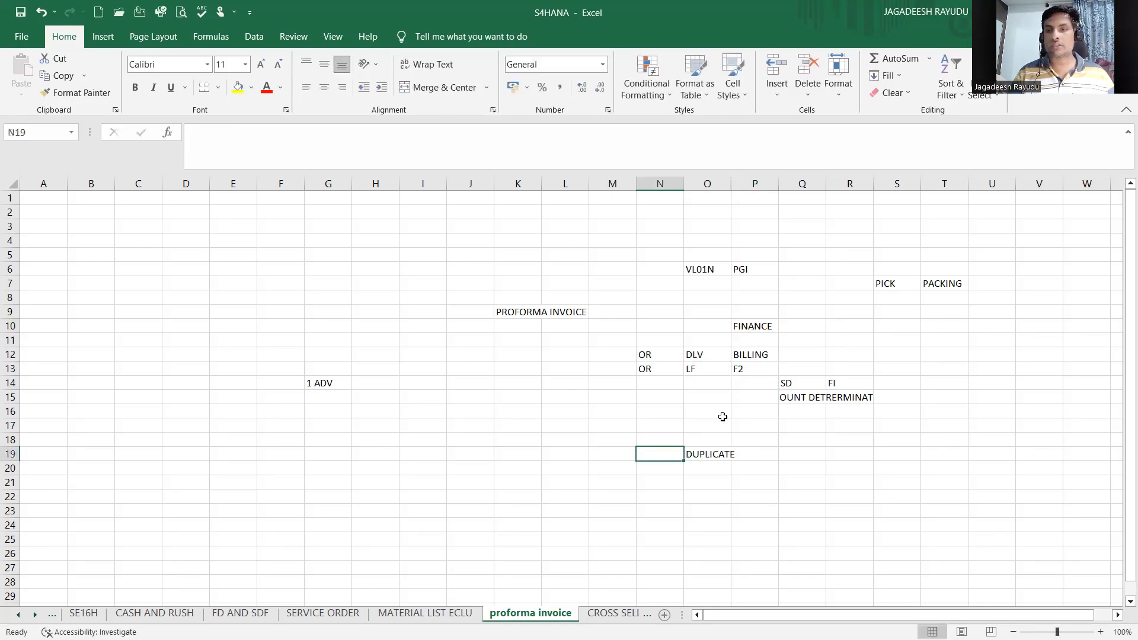
pyautogui.click(150, 453)
pyautogui.write('100 BAGS')
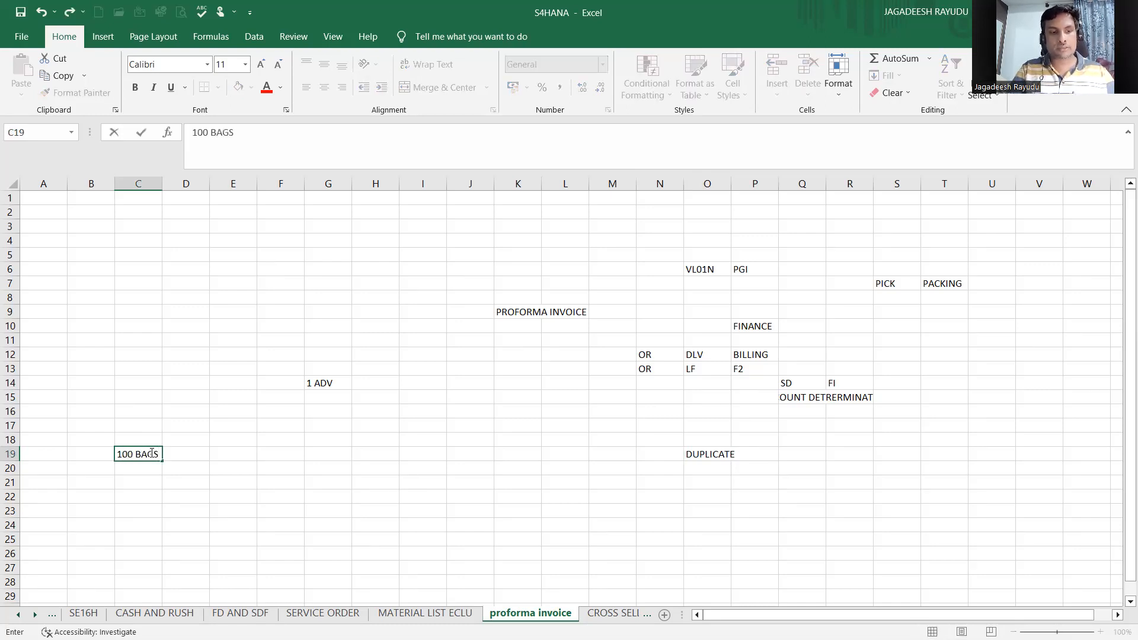
pyautogui.press('Tab')
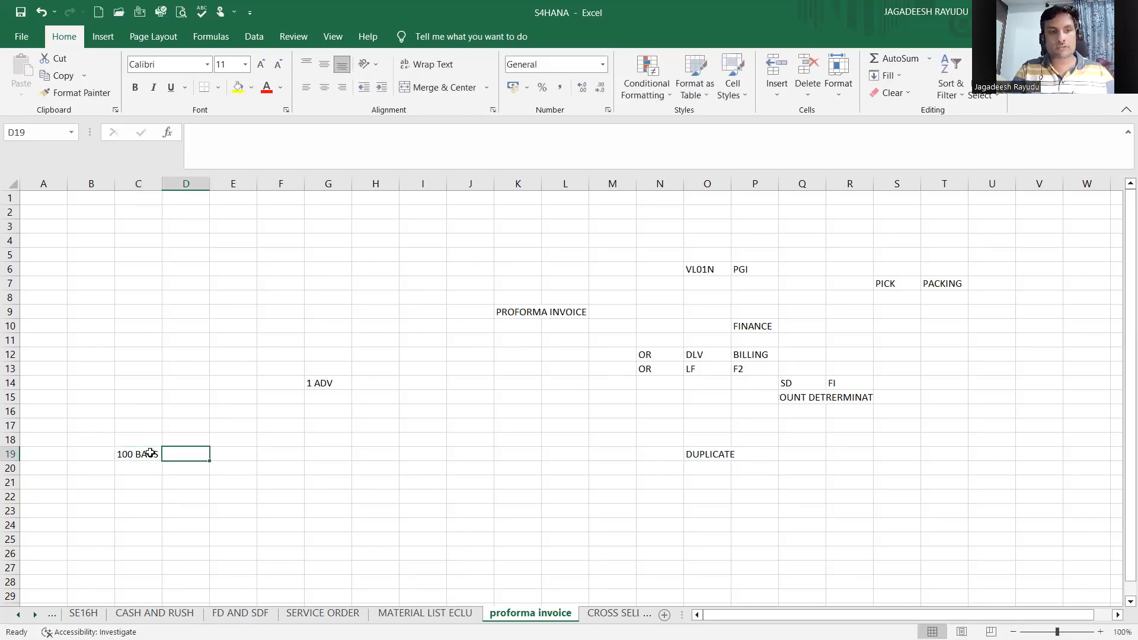
pyautogui.write('100EURS')
pyautogui.click(180, 484)
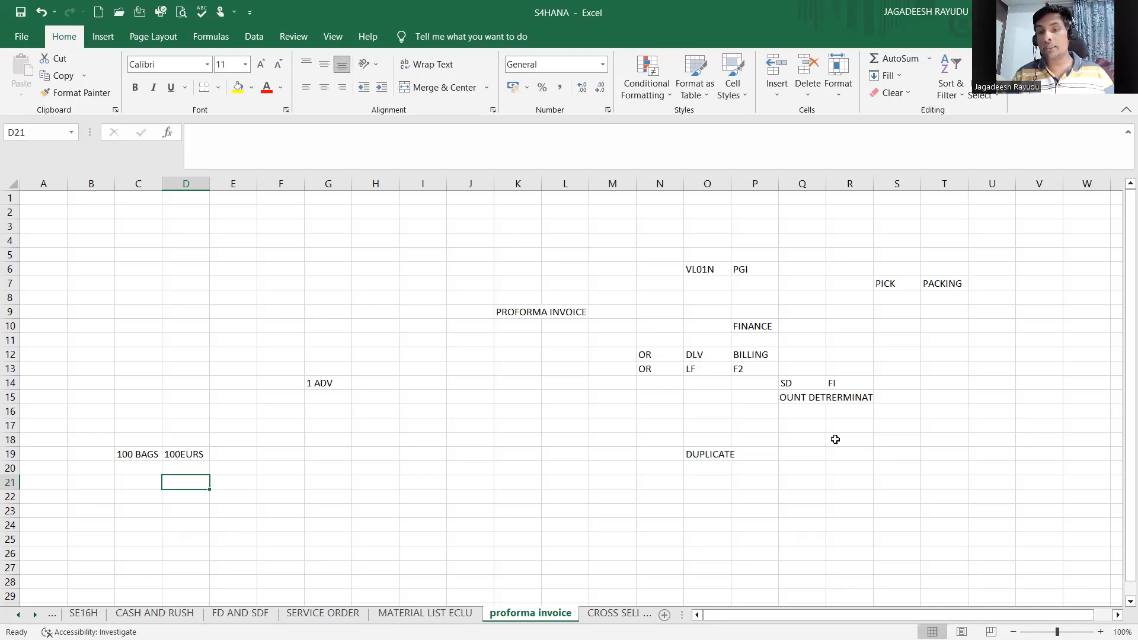
# Step: Review the quantity and amount cells alongside the SD and billing entries
pyautogui.click(168, 456)
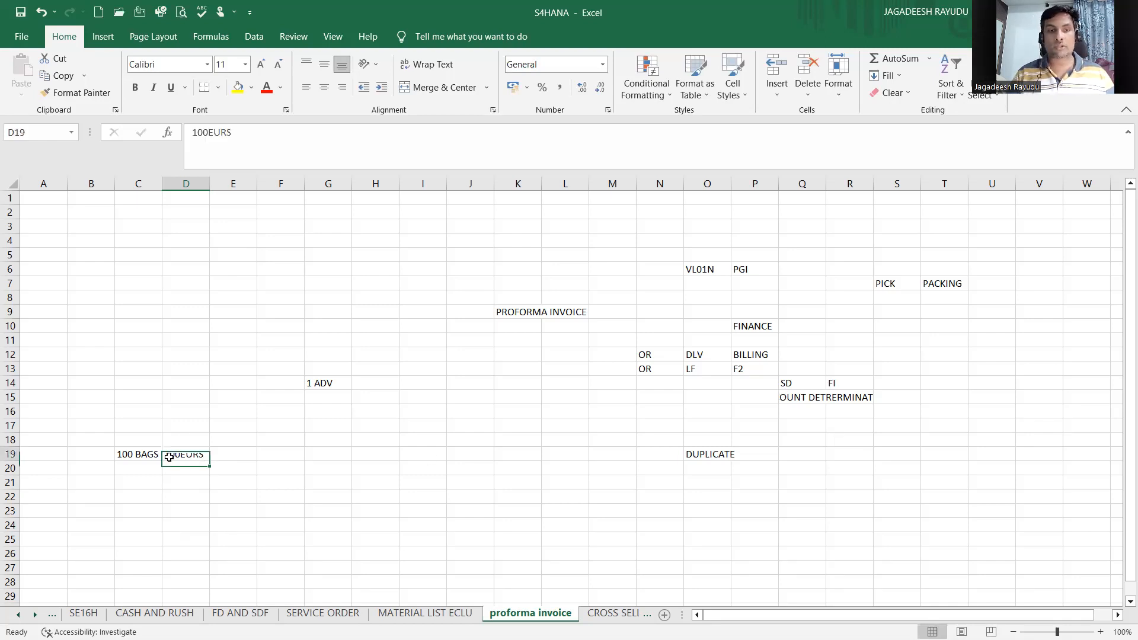
pyautogui.click(321, 467)
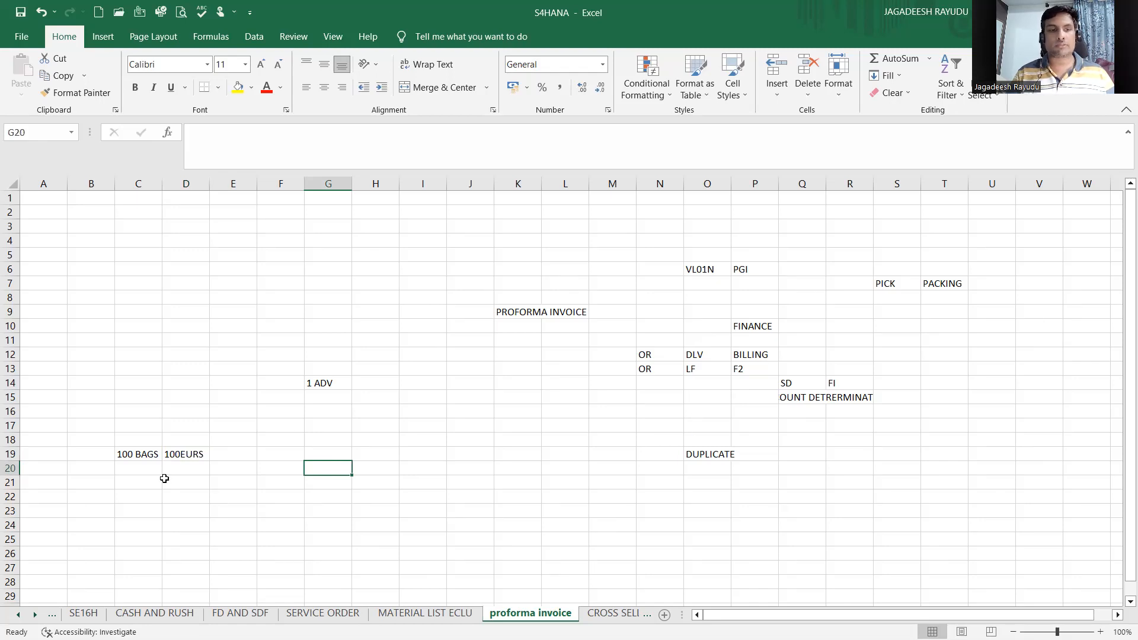
pyautogui.click(167, 452)
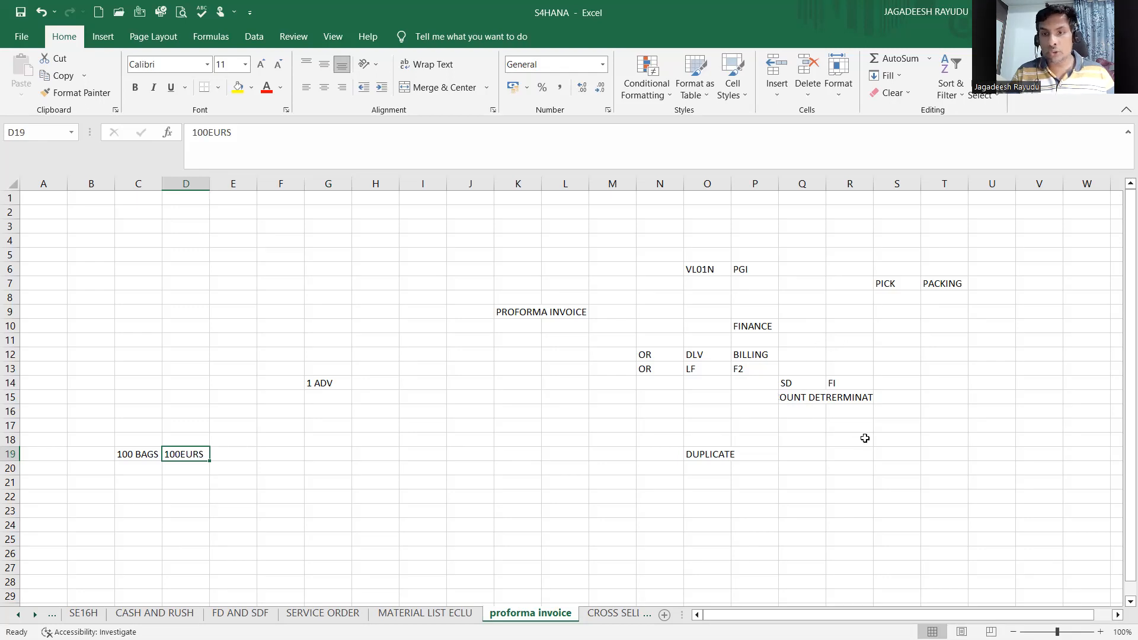
pyautogui.click(843, 389)
pyautogui.click(798, 382)
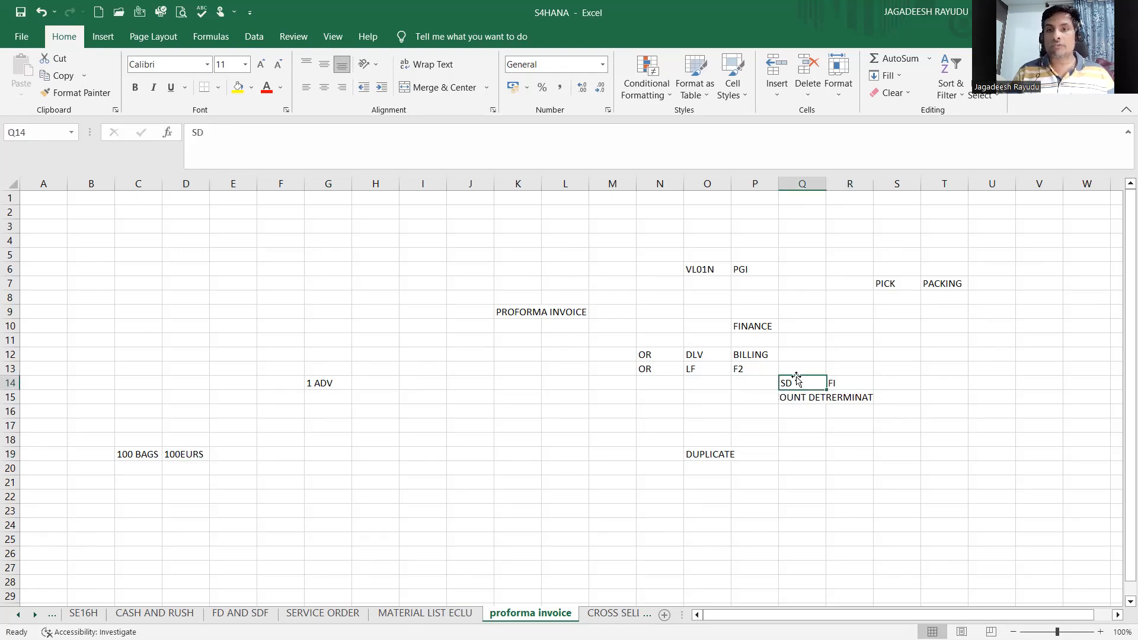
pyautogui.click(809, 364)
pyautogui.click(761, 365)
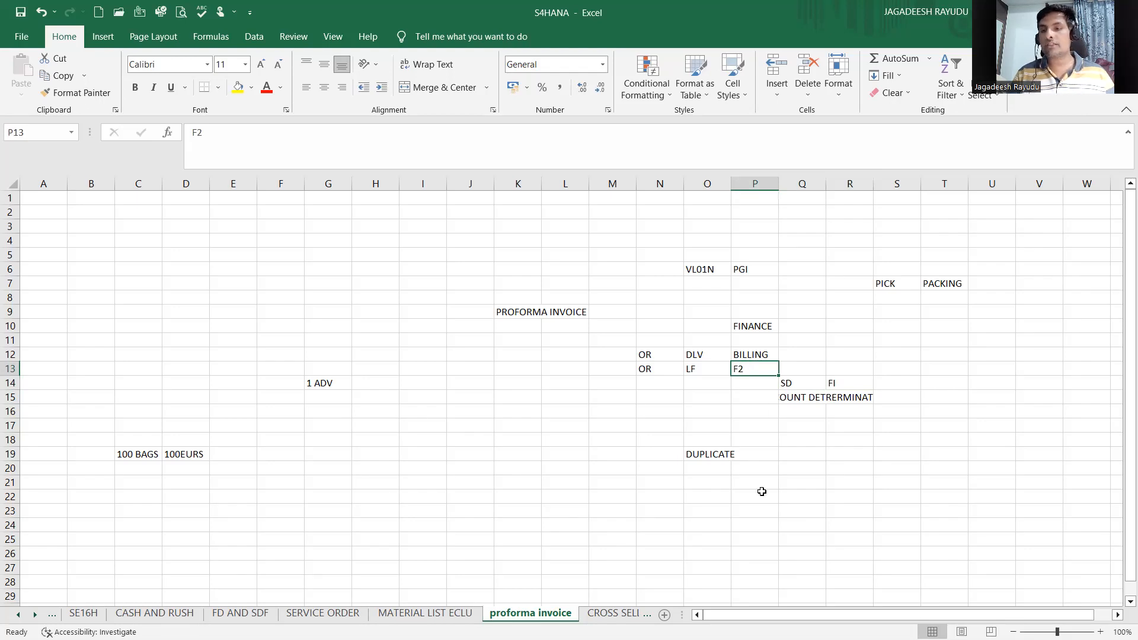
pyautogui.click(178, 460)
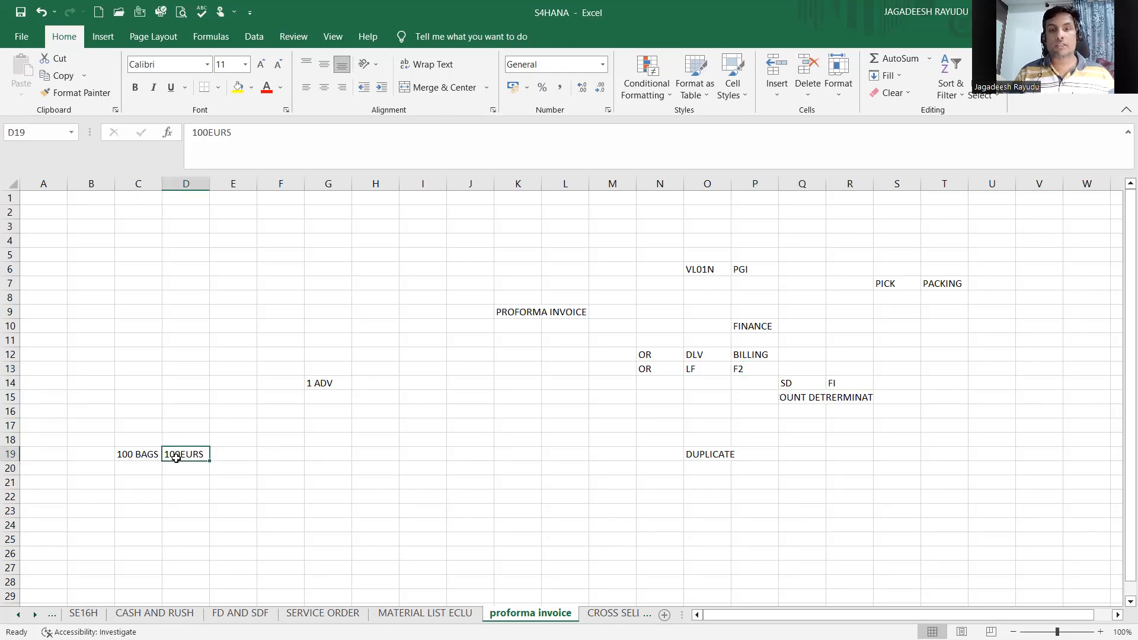
pyautogui.click(231, 466)
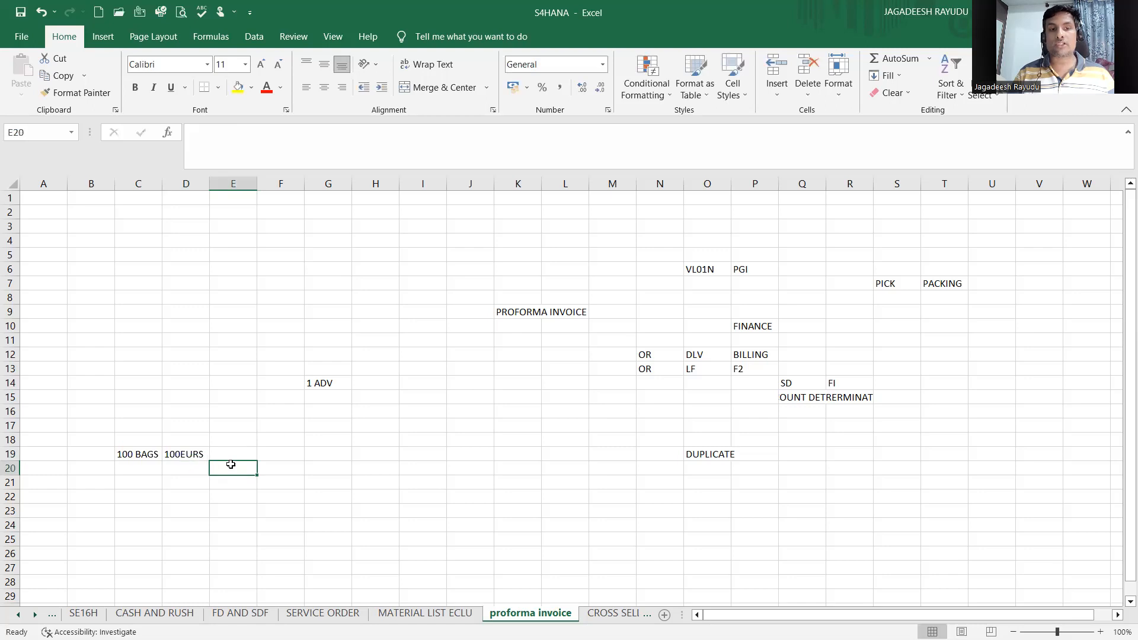
pyautogui.click(170, 454)
pyautogui.click(152, 455)
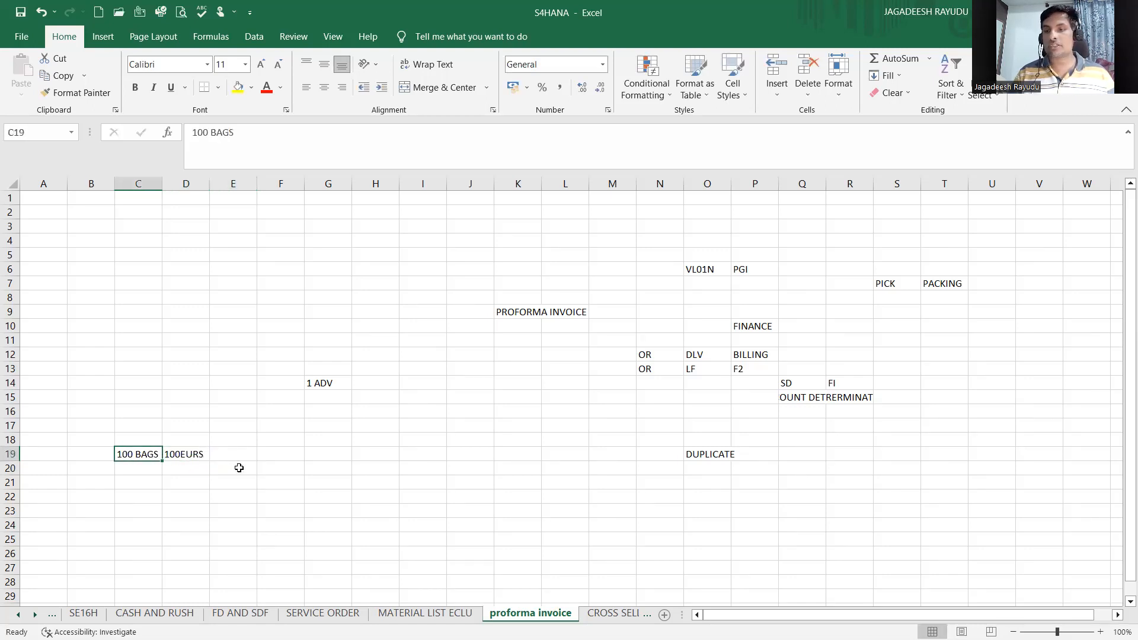
# Step: Enter COMPANY POLICY in cell H14 next to 1 ADV
pyautogui.click(381, 387)
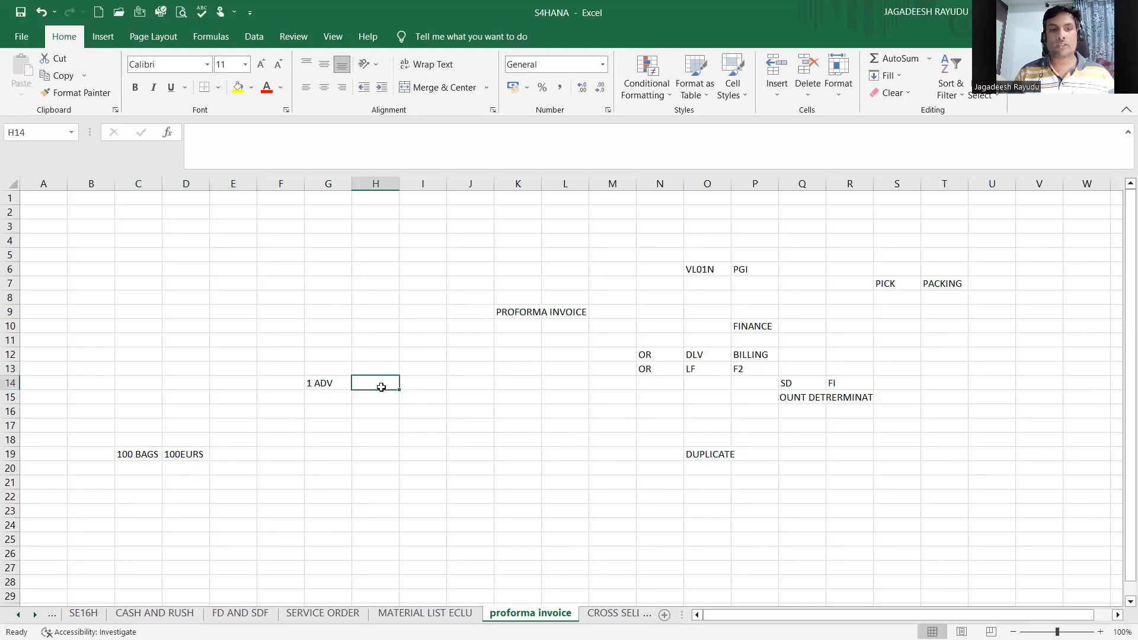
pyautogui.write('COMPA')
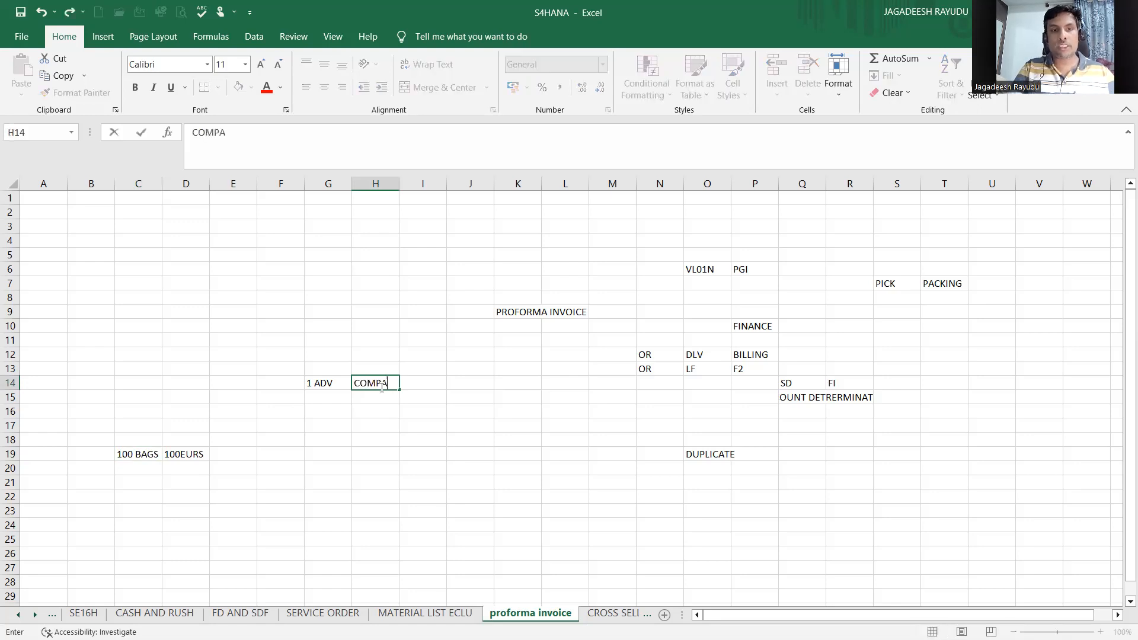
pyautogui.write('NY POLICY')
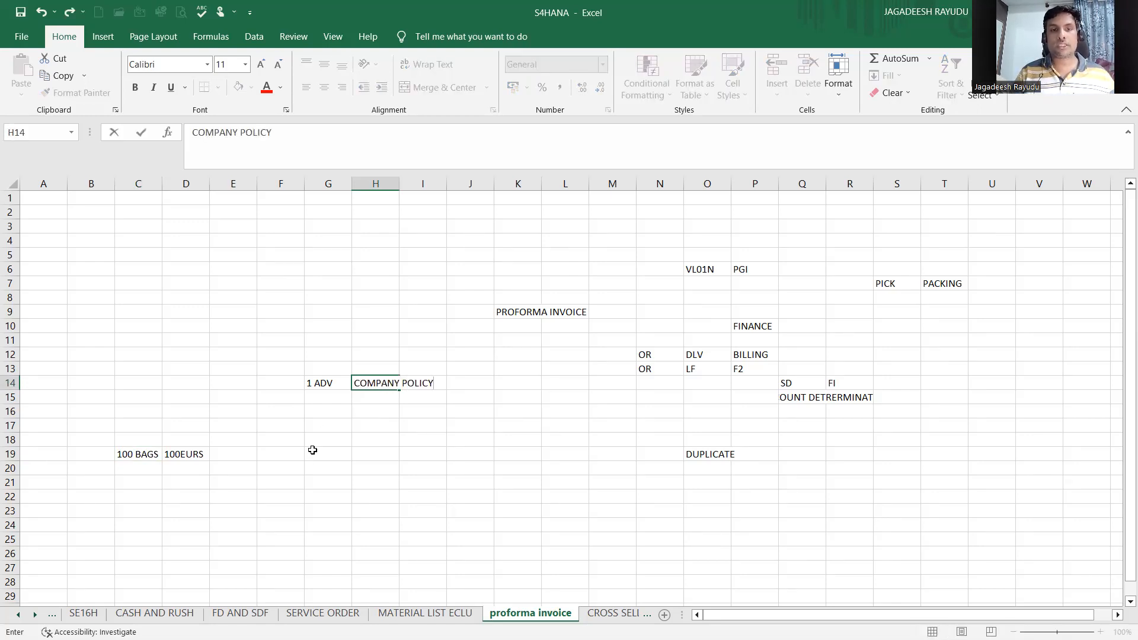
pyautogui.click(313, 450)
# Step: Enter 2 ADV in cell G15 and EXPORT REGULATIONS beside it in H15
pyautogui.click(314, 399)
pyautogui.write('2 ADV')
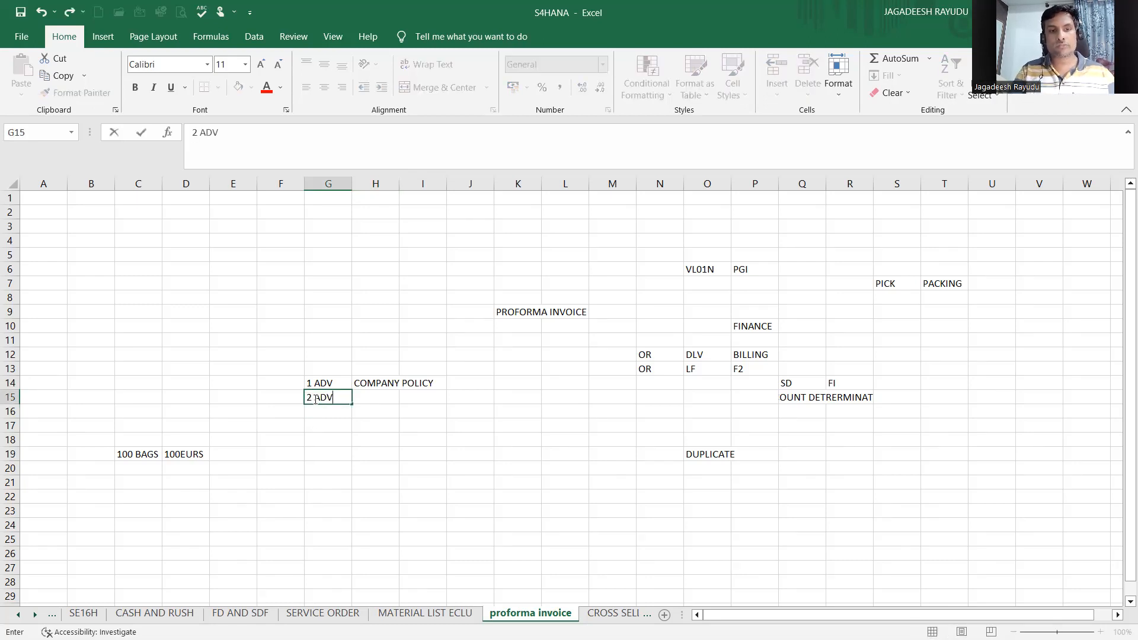
pyautogui.click(331, 437)
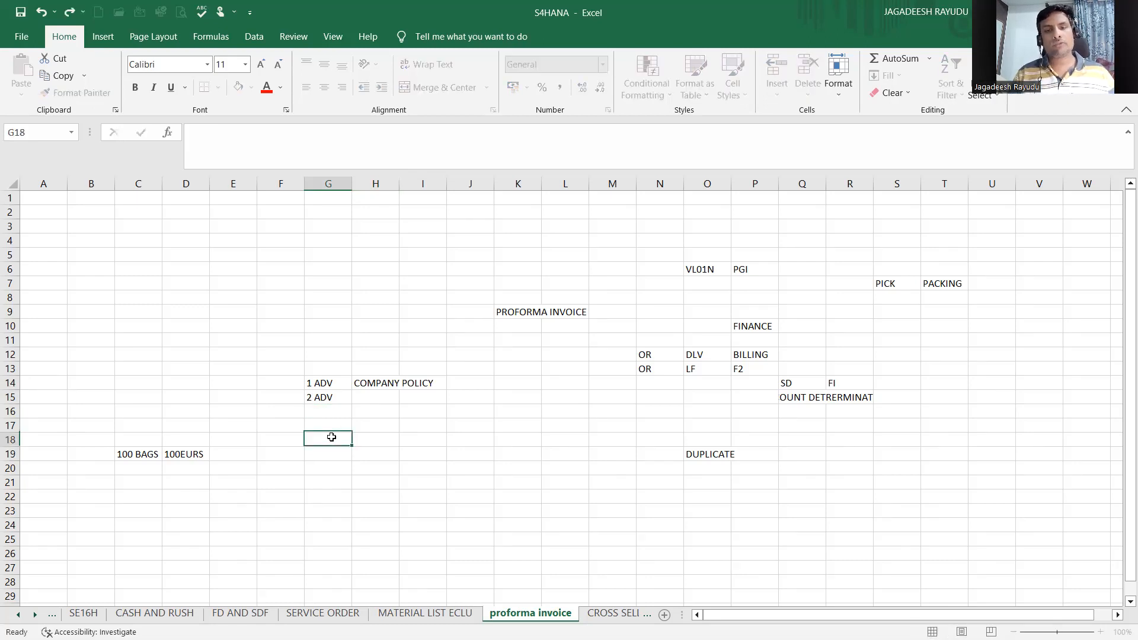
pyautogui.click(390, 400)
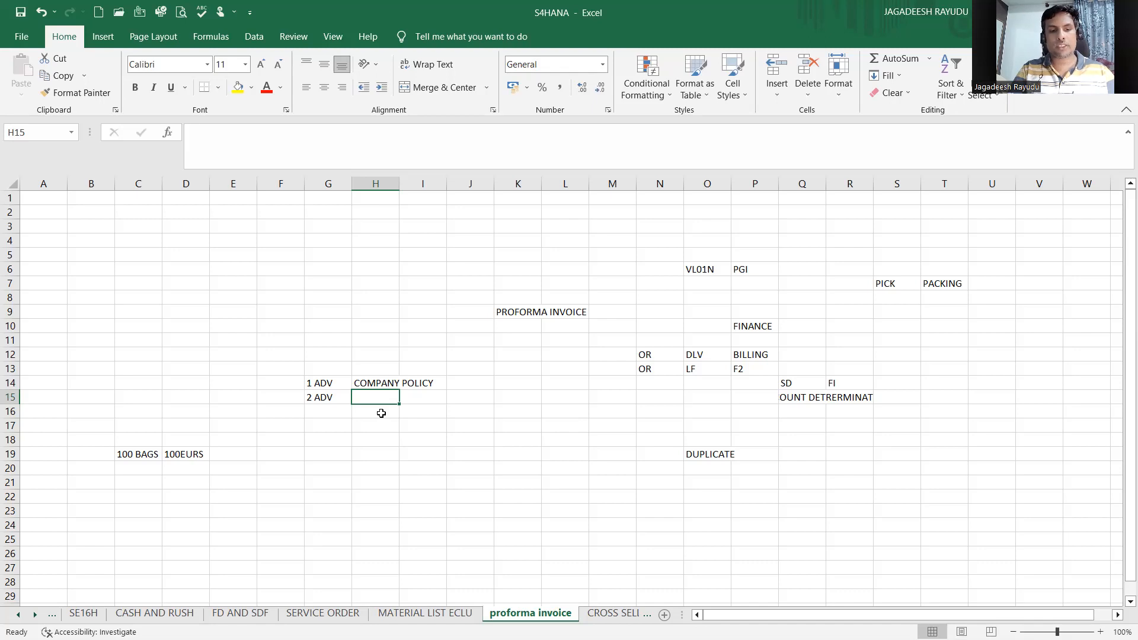
pyautogui.write('EXPORT REGULATIONS')
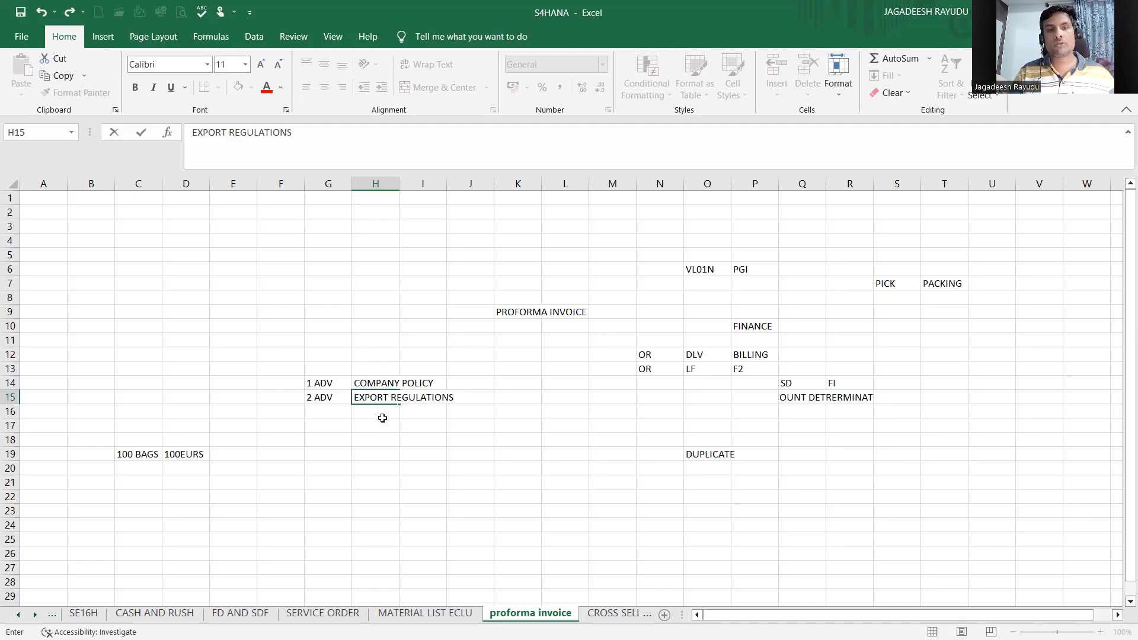
pyautogui.press('Return')
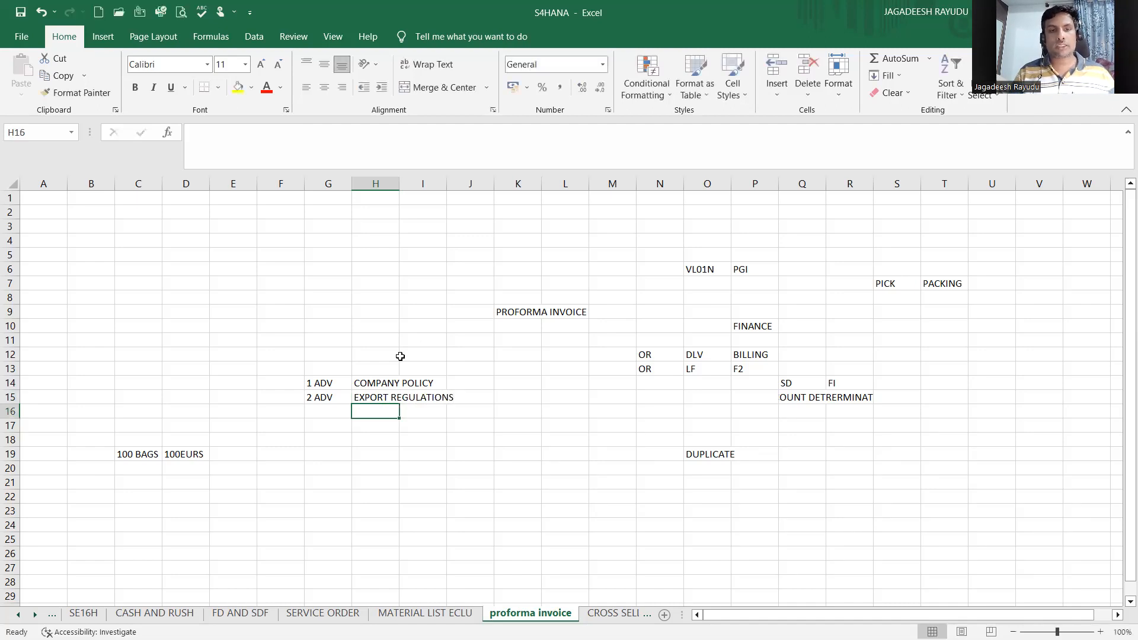
# Step: Enter 1 WEEK in cell J23 and 15 DAYS in the adjacent cell K23
pyautogui.click(370, 511)
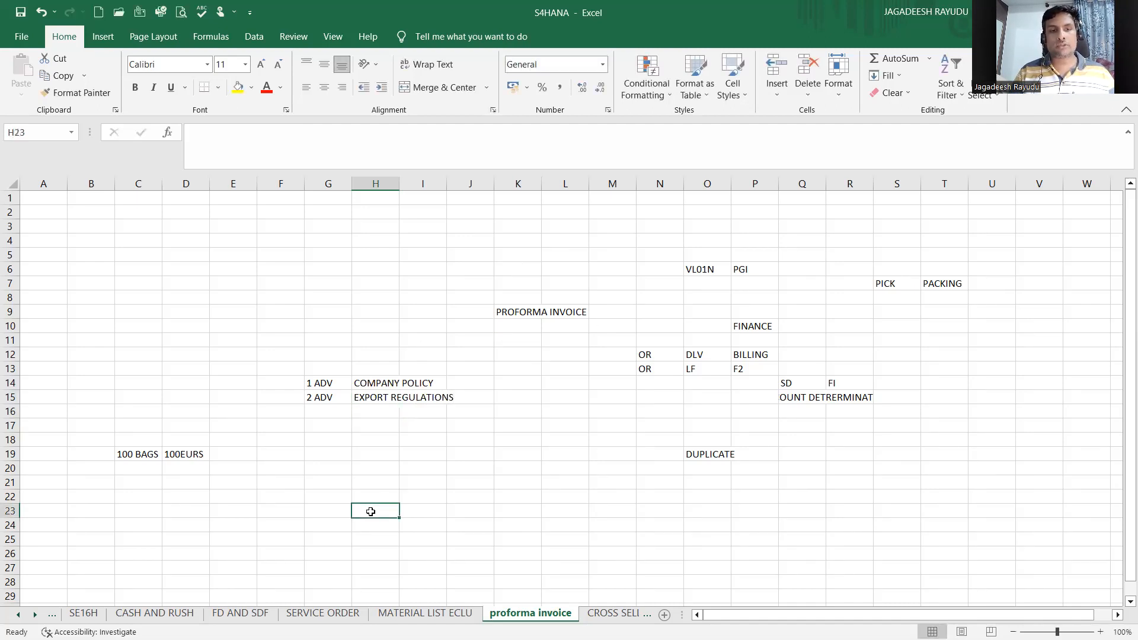
pyautogui.click(470, 510)
pyautogui.write('1 WEEK')
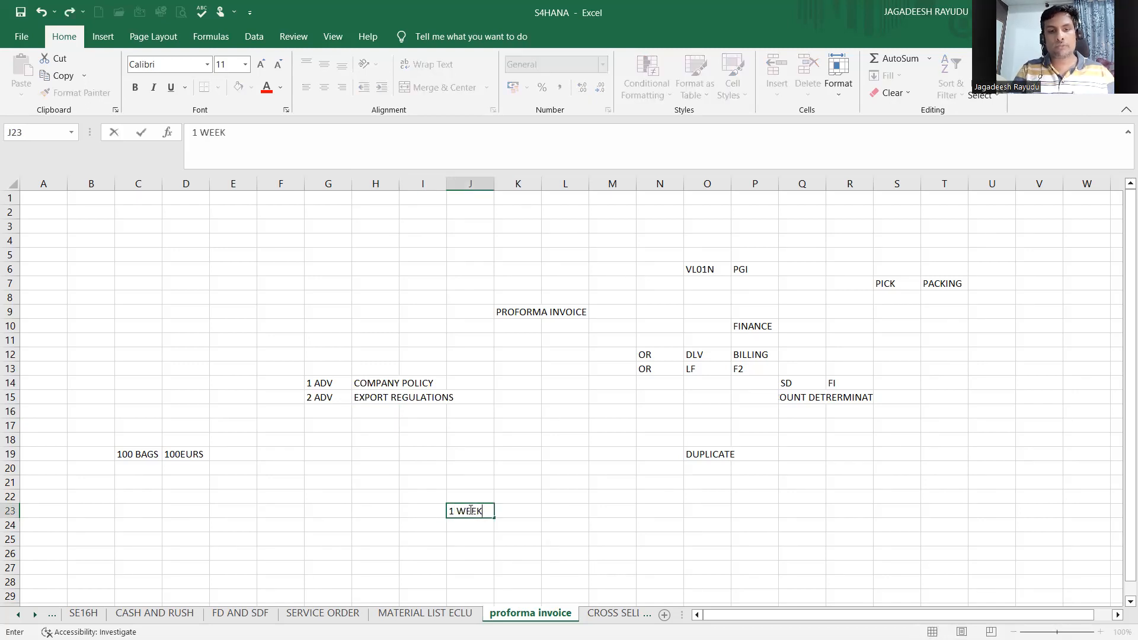
pyautogui.press('Tab')
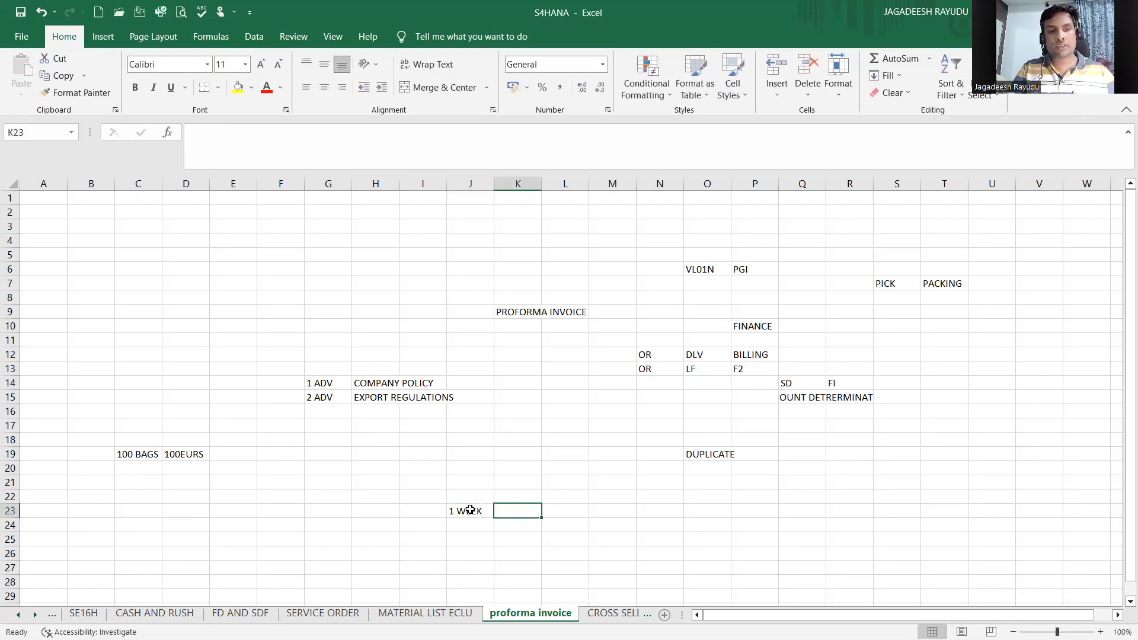
pyautogui.write('15 DAYS')
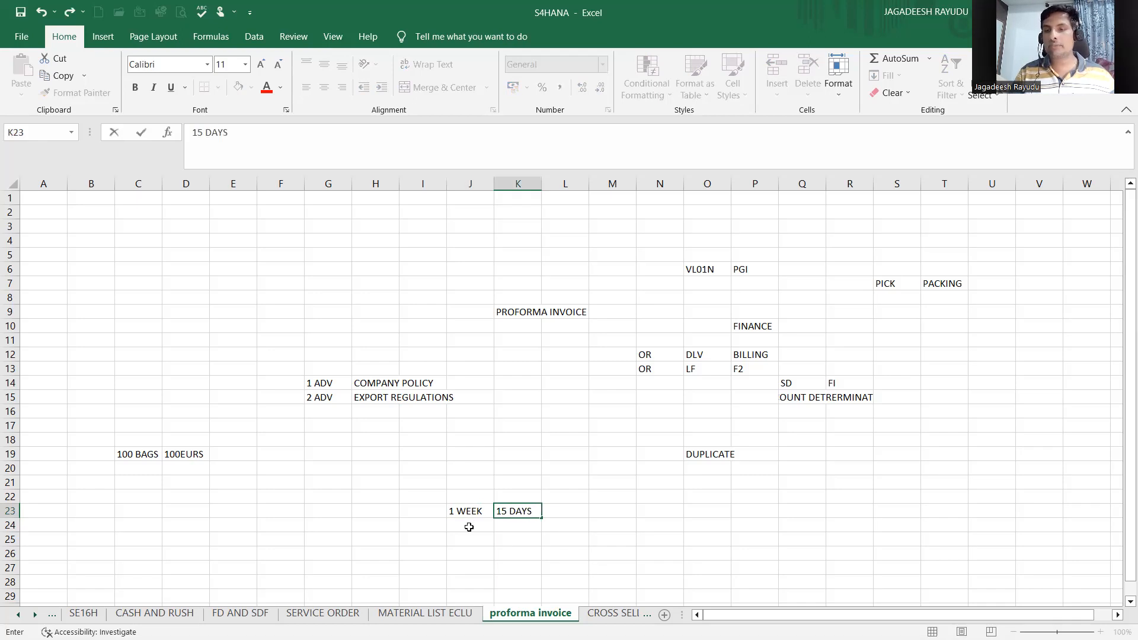
pyautogui.click(470, 526)
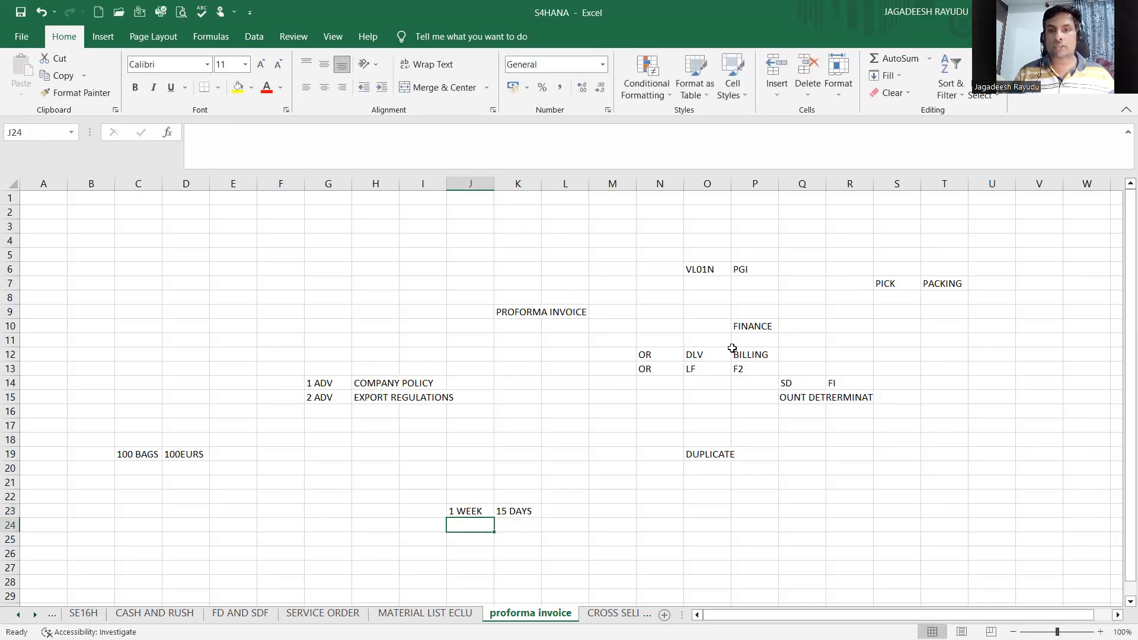
pyautogui.click(757, 382)
pyautogui.click(347, 427)
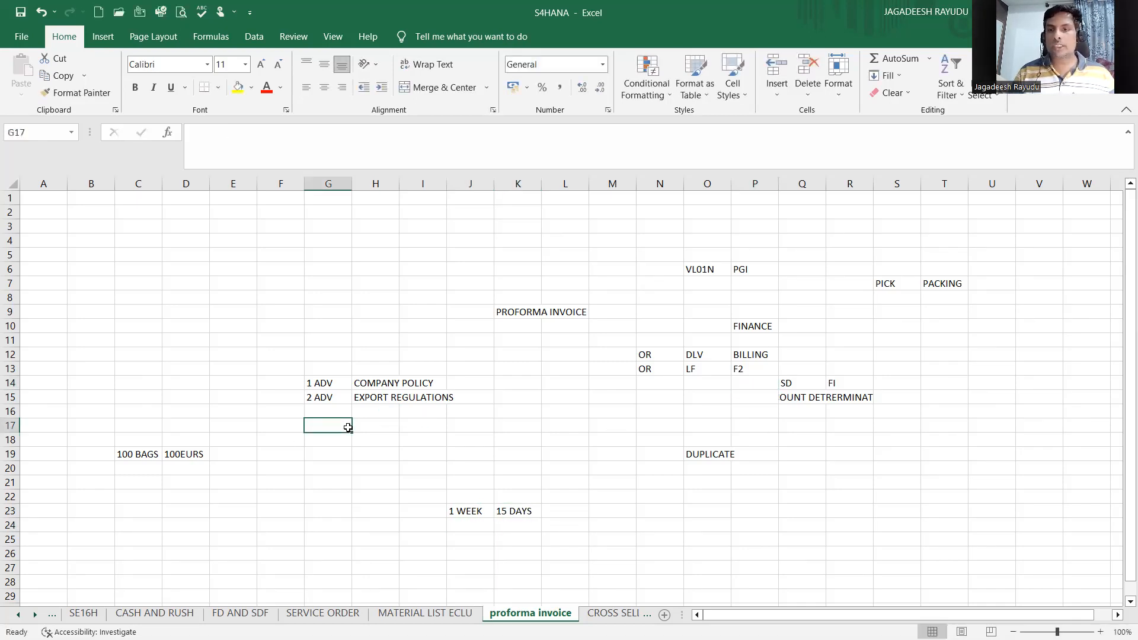
pyautogui.click(371, 396)
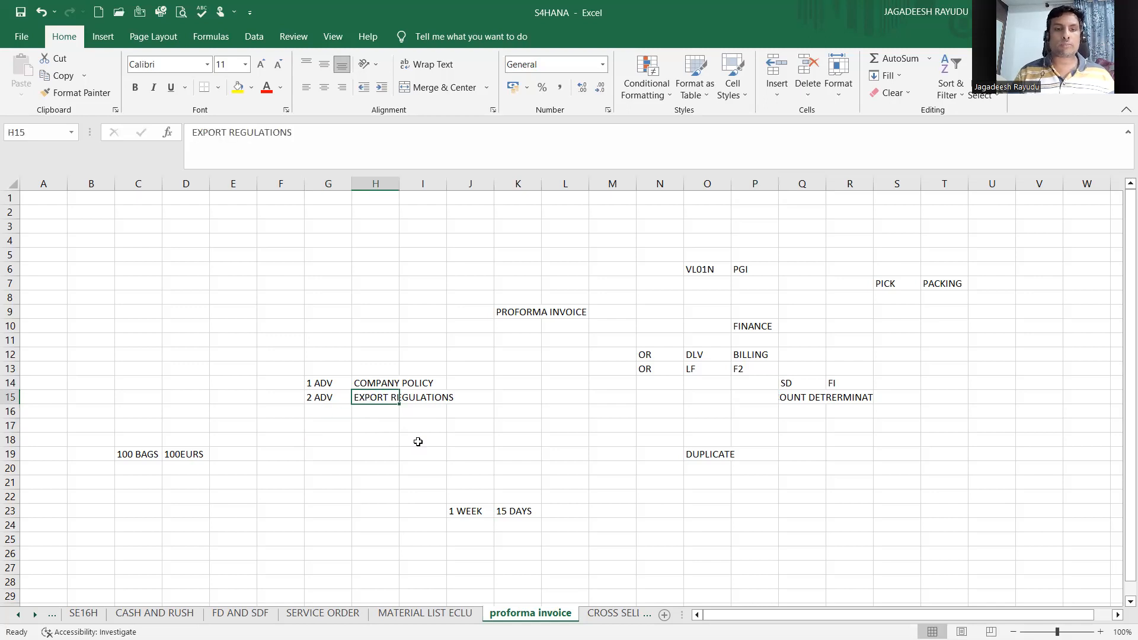
pyautogui.click(409, 409)
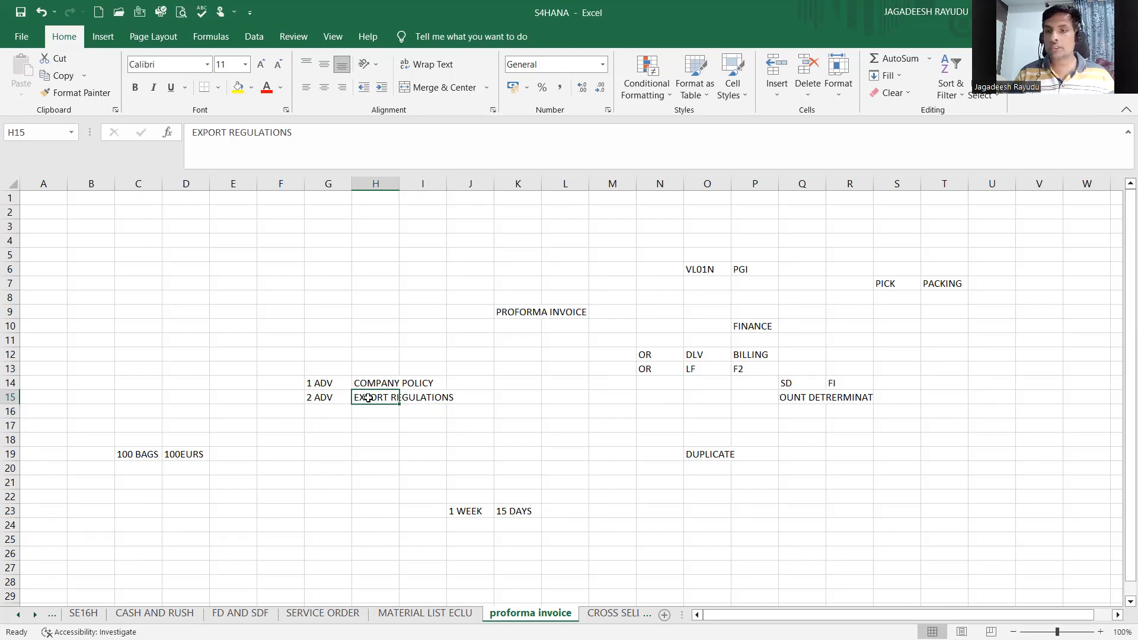
# Step: Review the EXPORT REGULATIONS entry in H15 and the neighbouring cells
pyautogui.moveTo(378, 415); pyautogui.dragTo(378, 396)
pyautogui.click(378, 394)
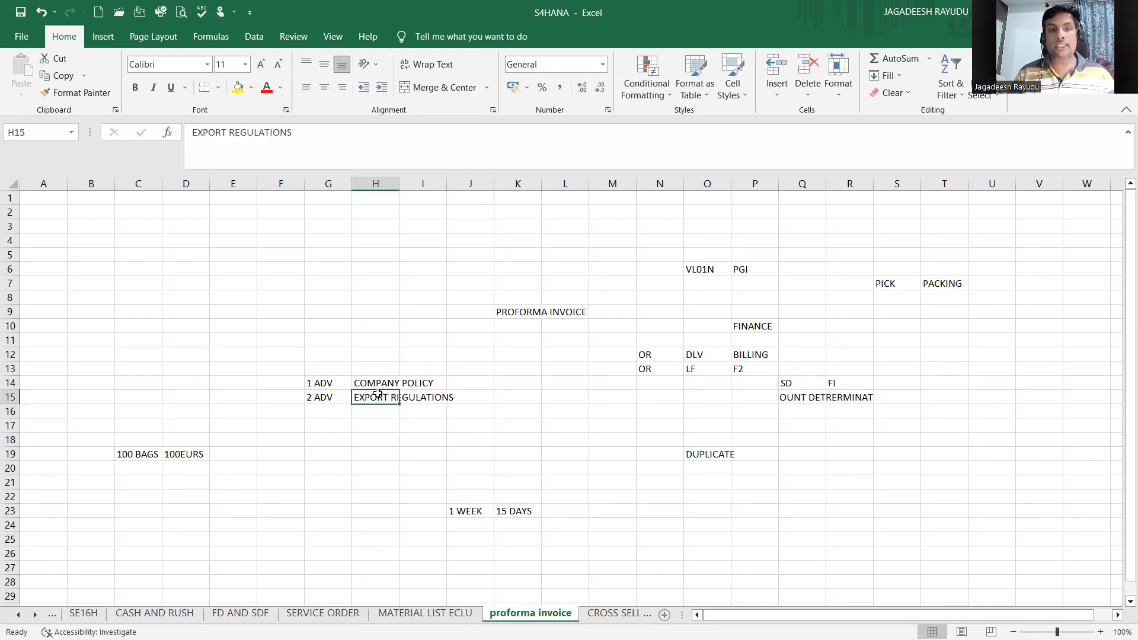
pyautogui.click(452, 399)
pyautogui.click(378, 399)
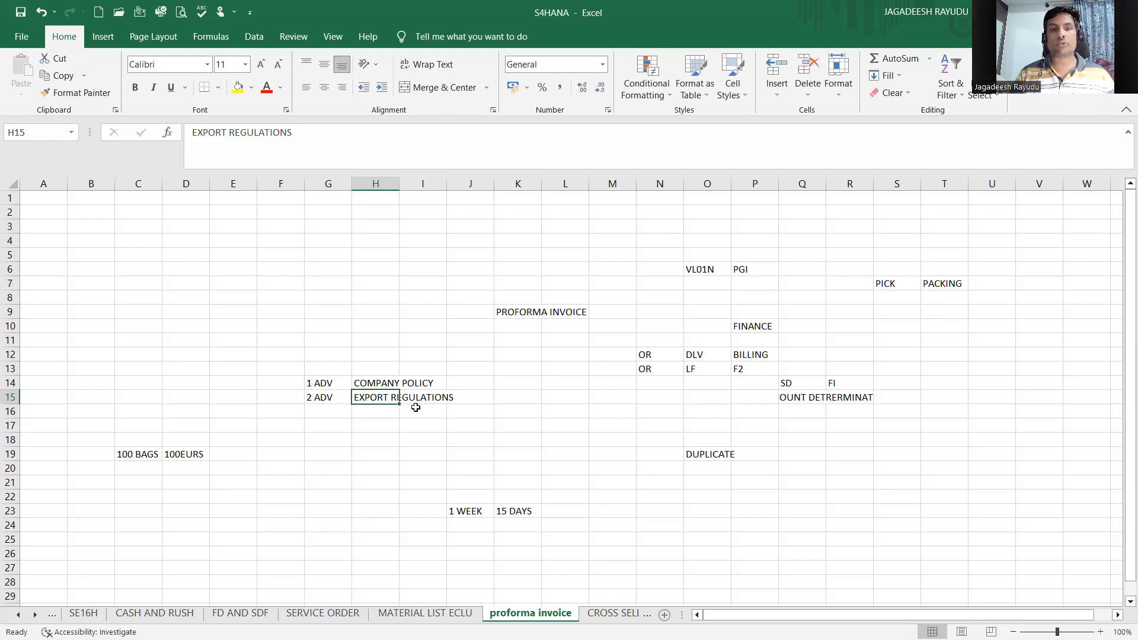
pyautogui.click(381, 408)
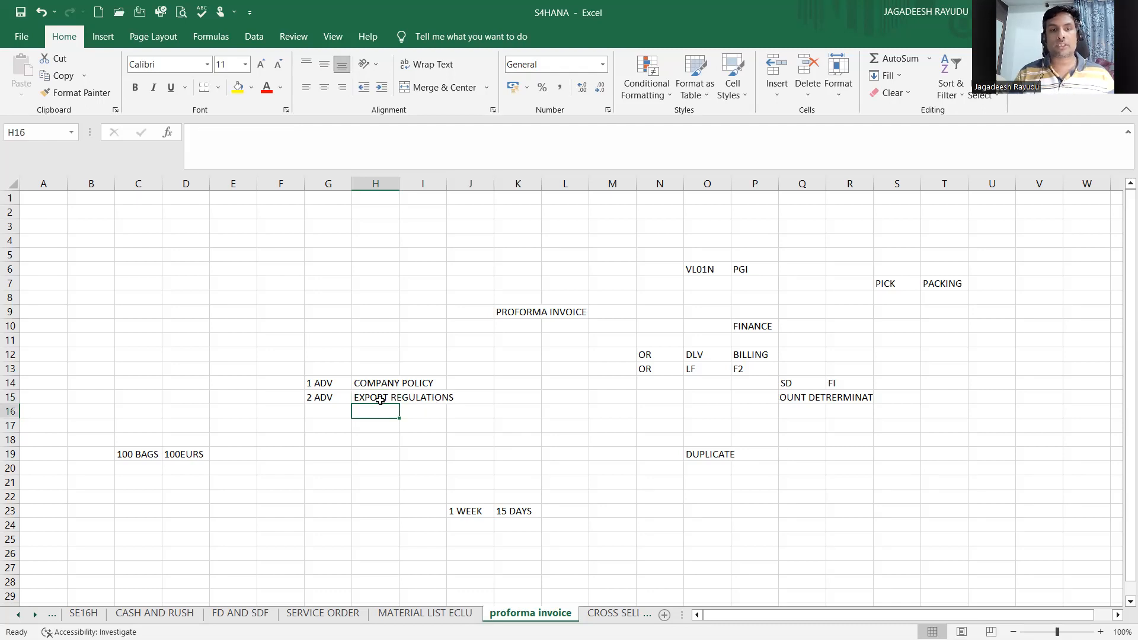
pyautogui.click(380, 400)
pyautogui.click(424, 409)
pyautogui.click(372, 408)
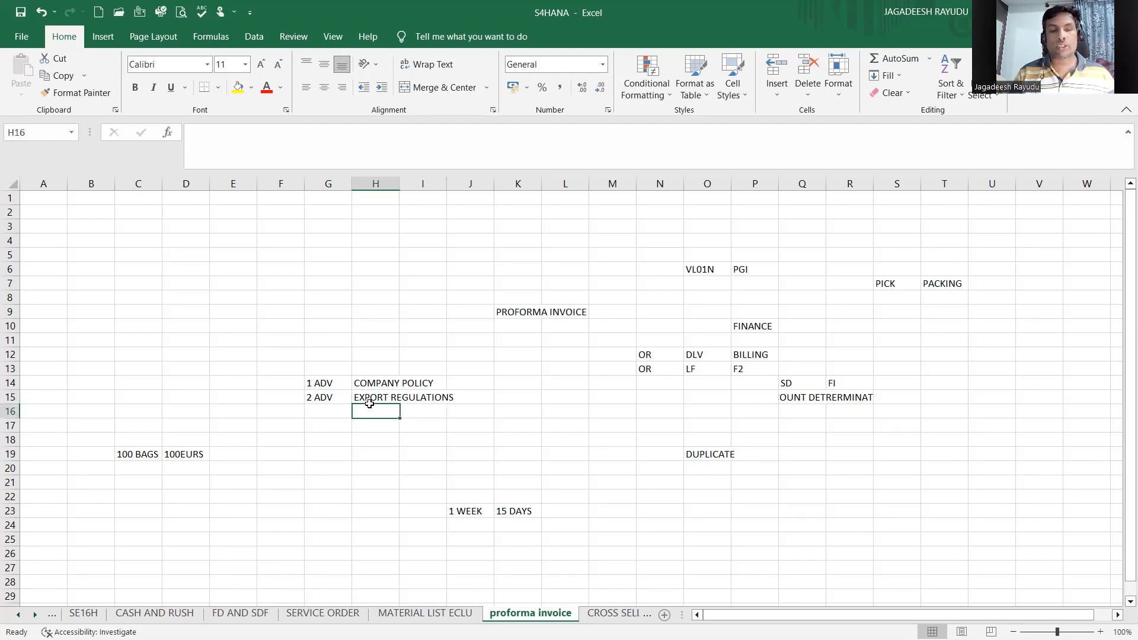
pyautogui.click(374, 396)
pyautogui.click(429, 397)
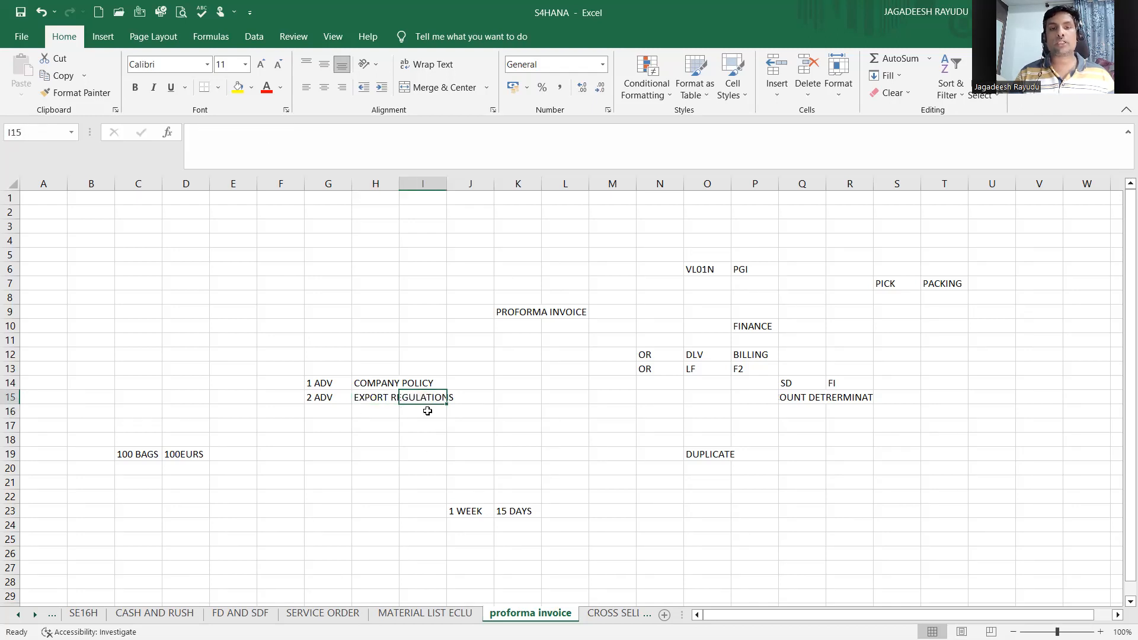
# Step: Enter INDIA in cell G26 and FRANCE beside it in H26
pyautogui.click(524, 350)
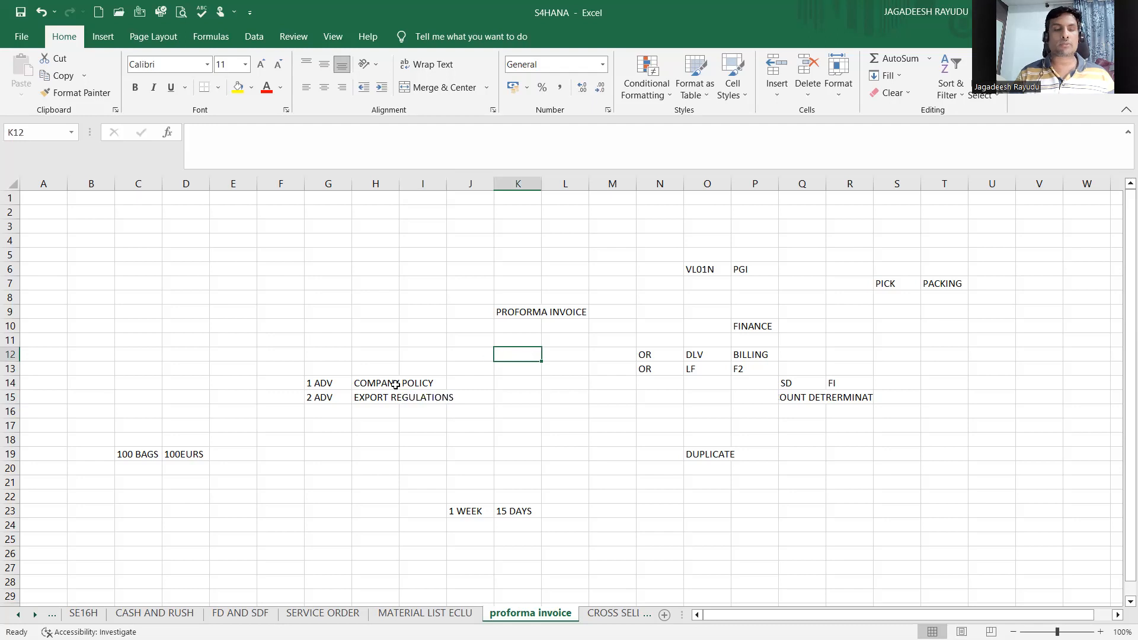
pyautogui.click(330, 551)
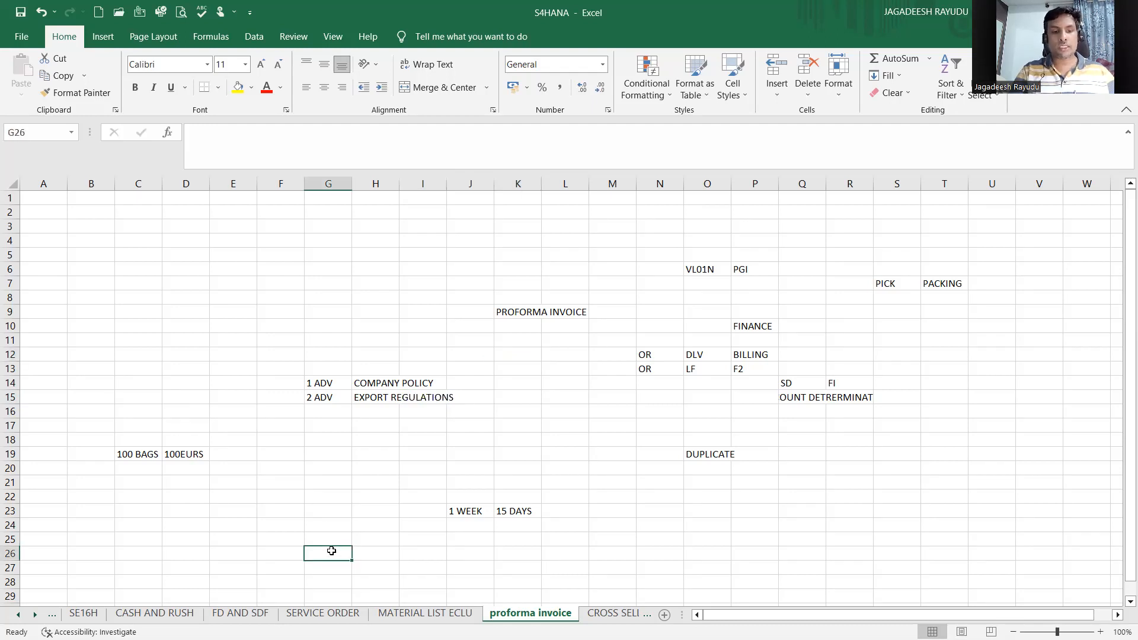
pyautogui.write('INDIA')
pyautogui.press('Tab')
pyautogui.write('F')
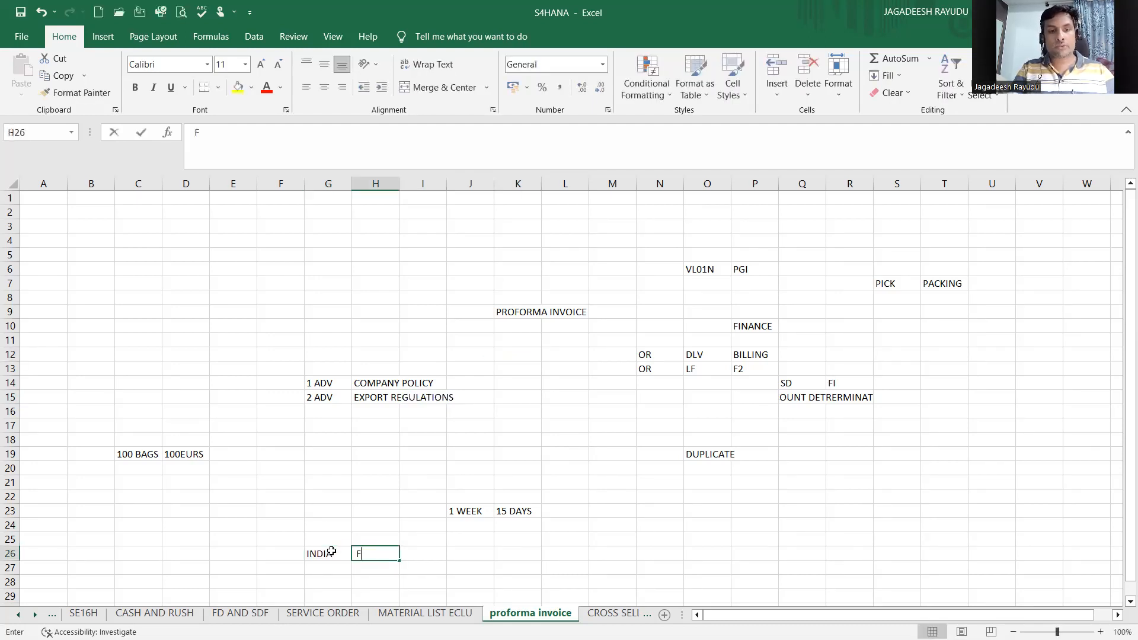
pyautogui.write('RAMNCE')
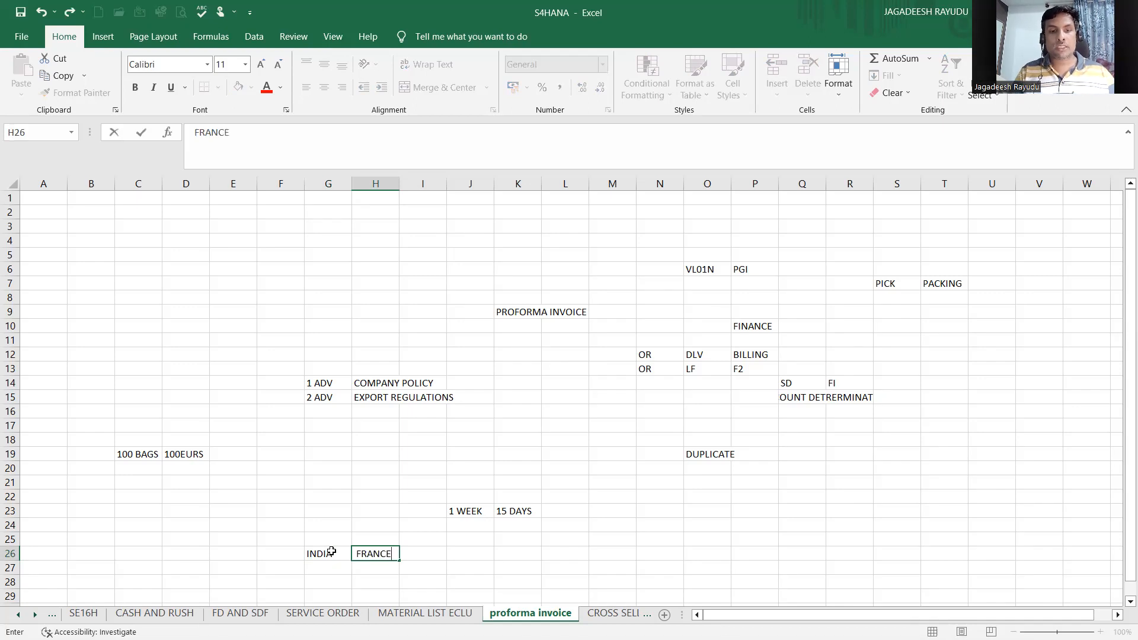
pyautogui.press('Return')
# Step: Look over the advance-payment rows and the cells beneath them
pyautogui.press('Up')
pyautogui.press('Up')
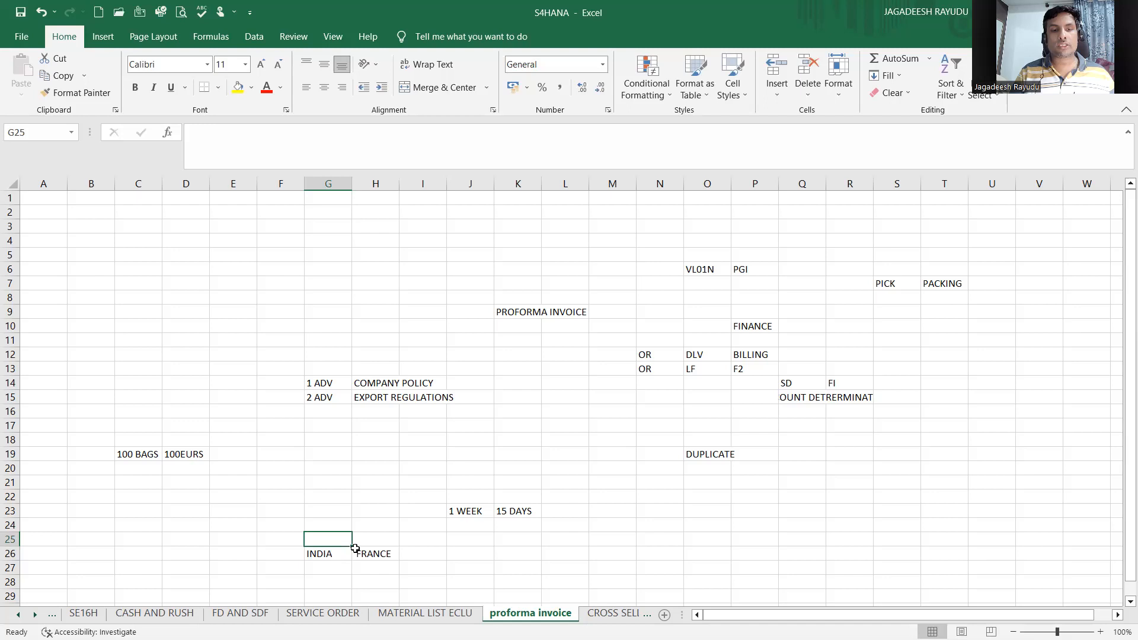
pyautogui.click(373, 541)
pyautogui.click(375, 568)
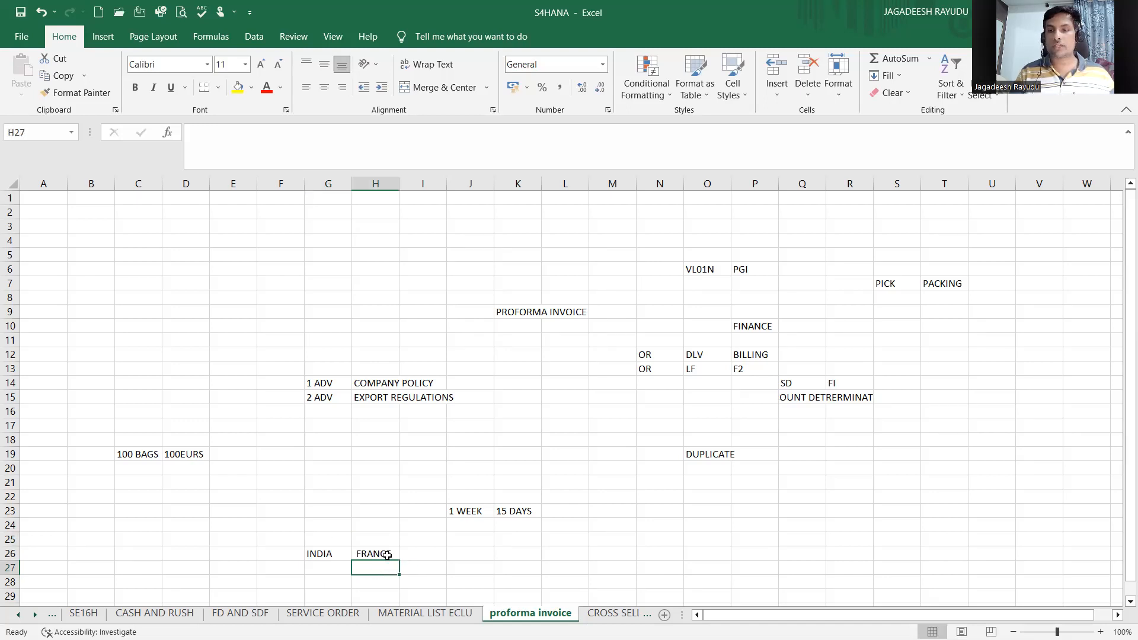
pyautogui.click(331, 555)
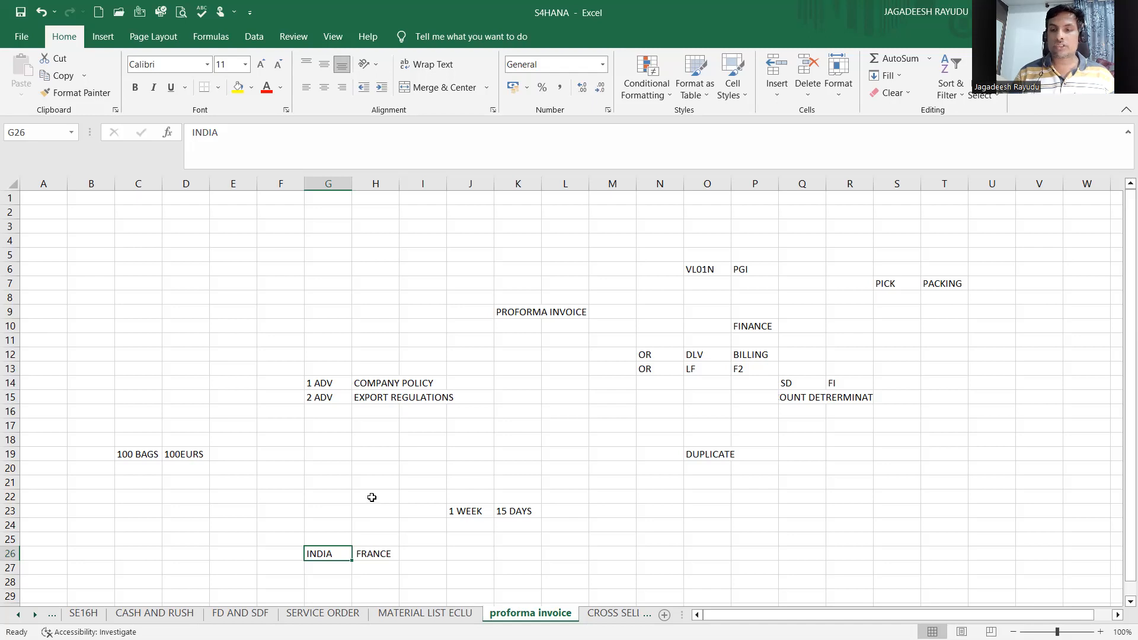
pyautogui.click(459, 432)
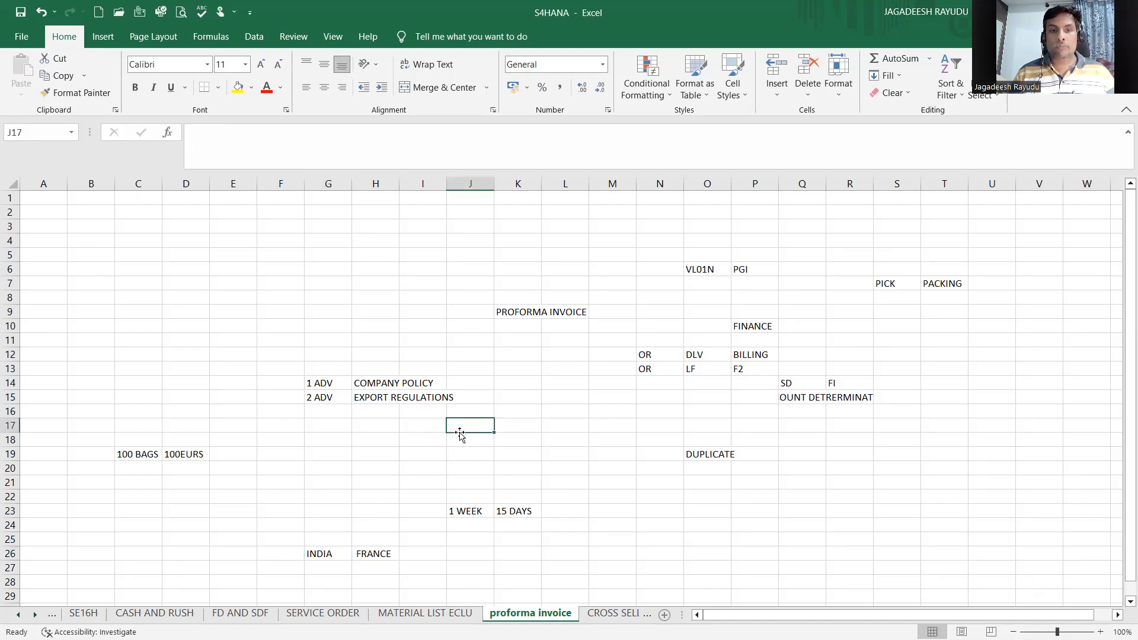
pyautogui.click(323, 408)
pyautogui.click(393, 401)
# Step: Enter 3 ADV in cell G16 below 2 ADV
pyautogui.click(327, 412)
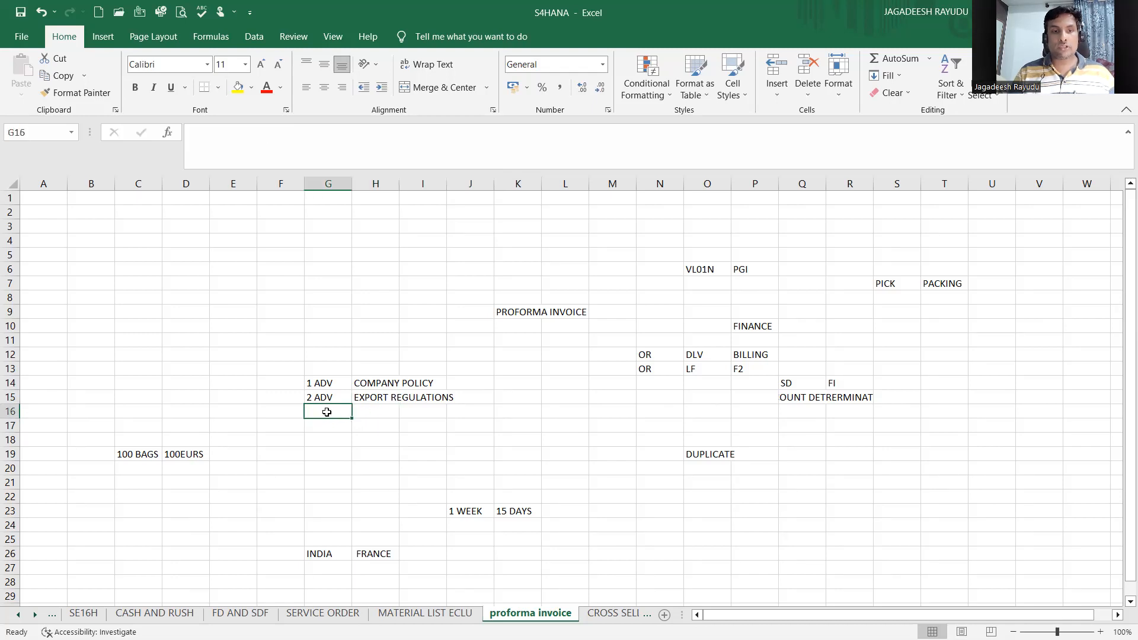
pyautogui.write('3 ADV')
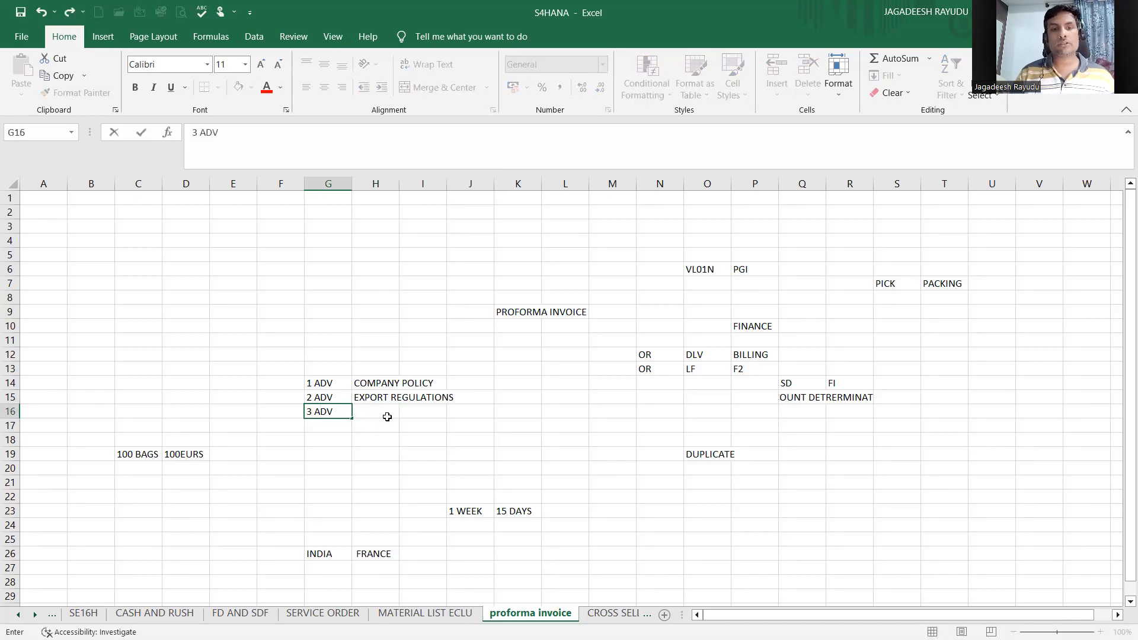
pyautogui.click(387, 416)
pyautogui.click(381, 386)
pyautogui.click(379, 398)
pyautogui.click(379, 413)
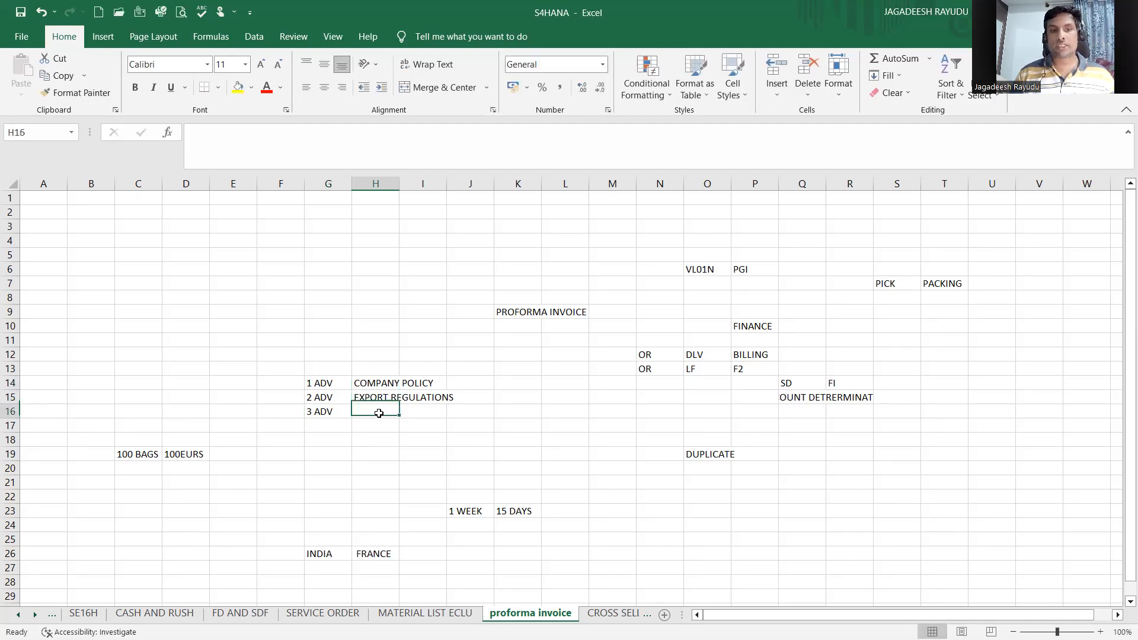
# Step: Autofit column H's width and enter 100, 50 and 100 in cells I16, J16 and K16
pyautogui.doubleClick(400, 187)
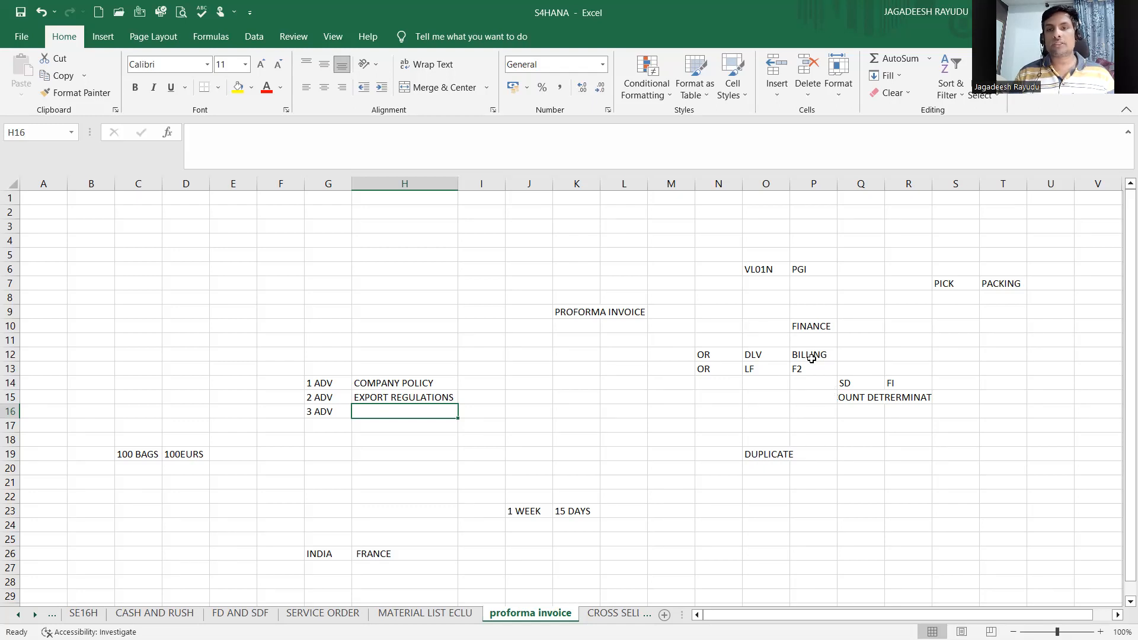
pyautogui.click(468, 410)
pyautogui.write('100')
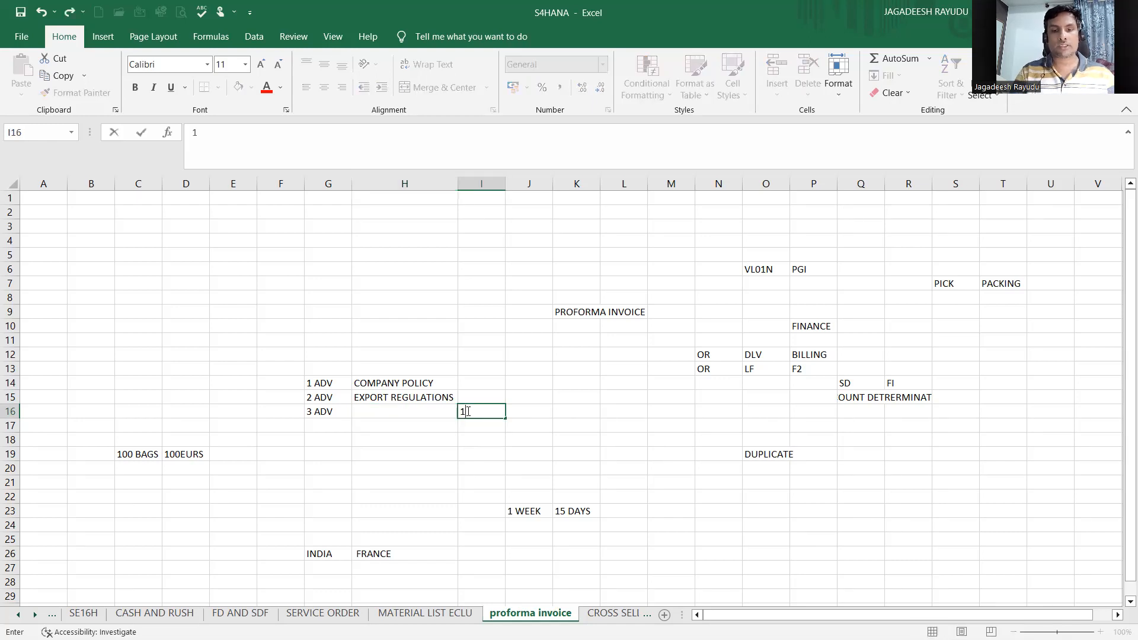
pyautogui.click(531, 407)
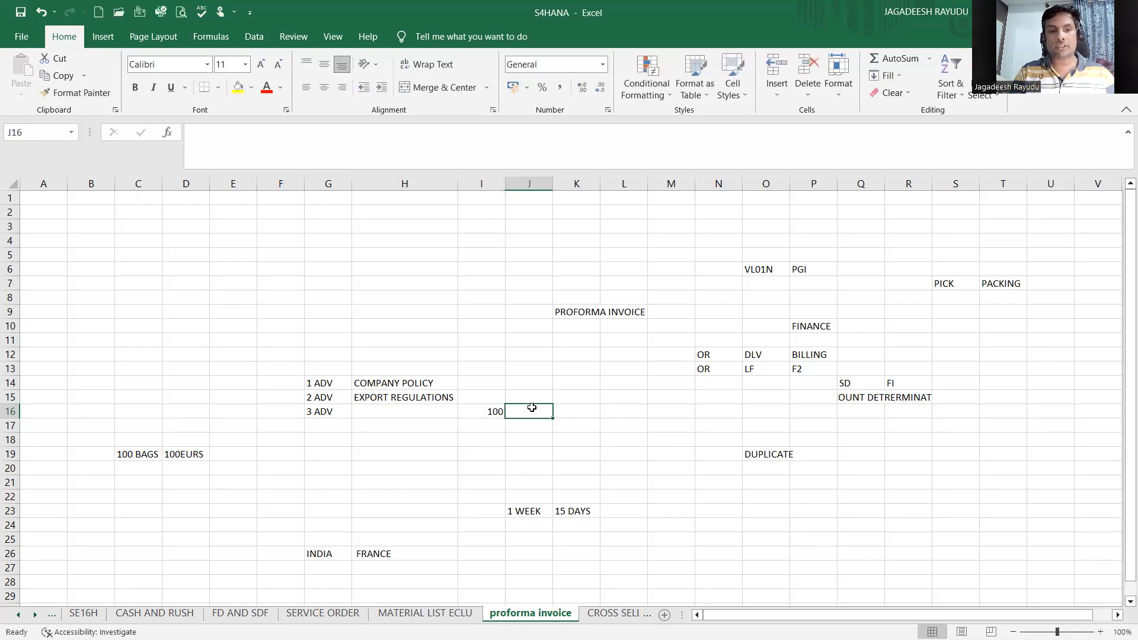
pyautogui.write('50')
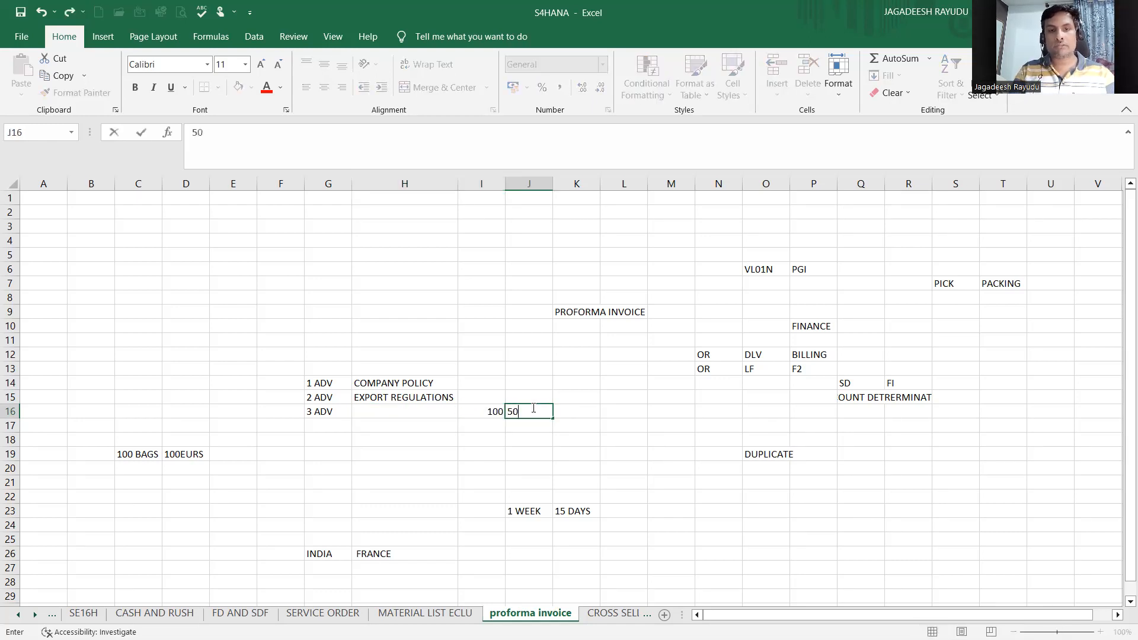
pyautogui.click(576, 411)
pyautogui.write('100')
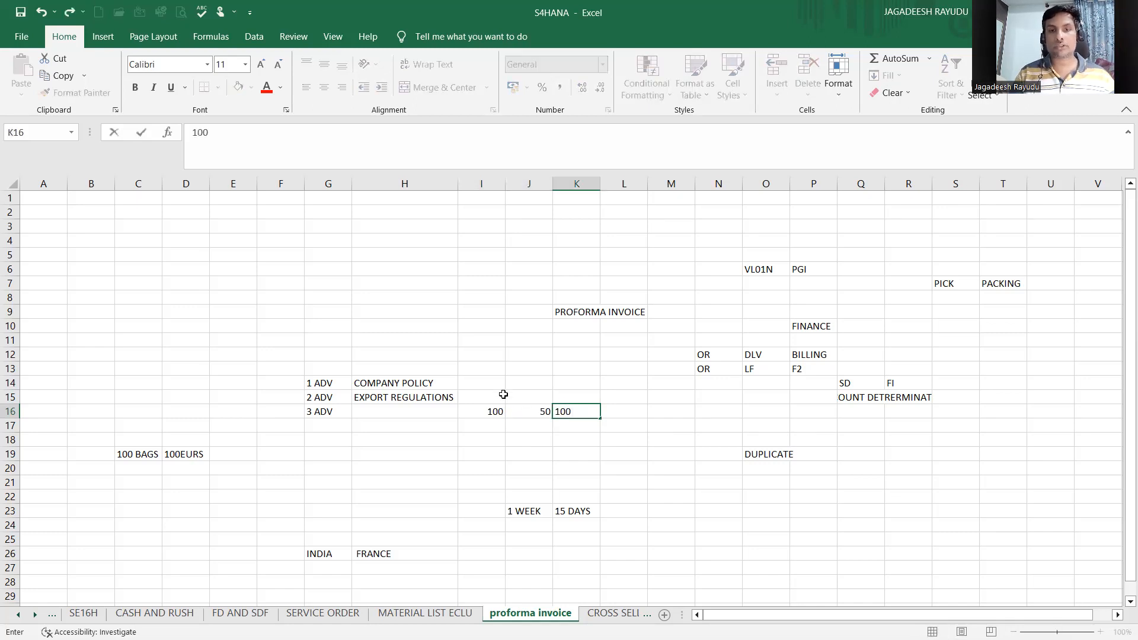
# Step: Enter CUSTOMER END REQUIRED in cell H16 next to 3 ADV
pyautogui.click(396, 420)
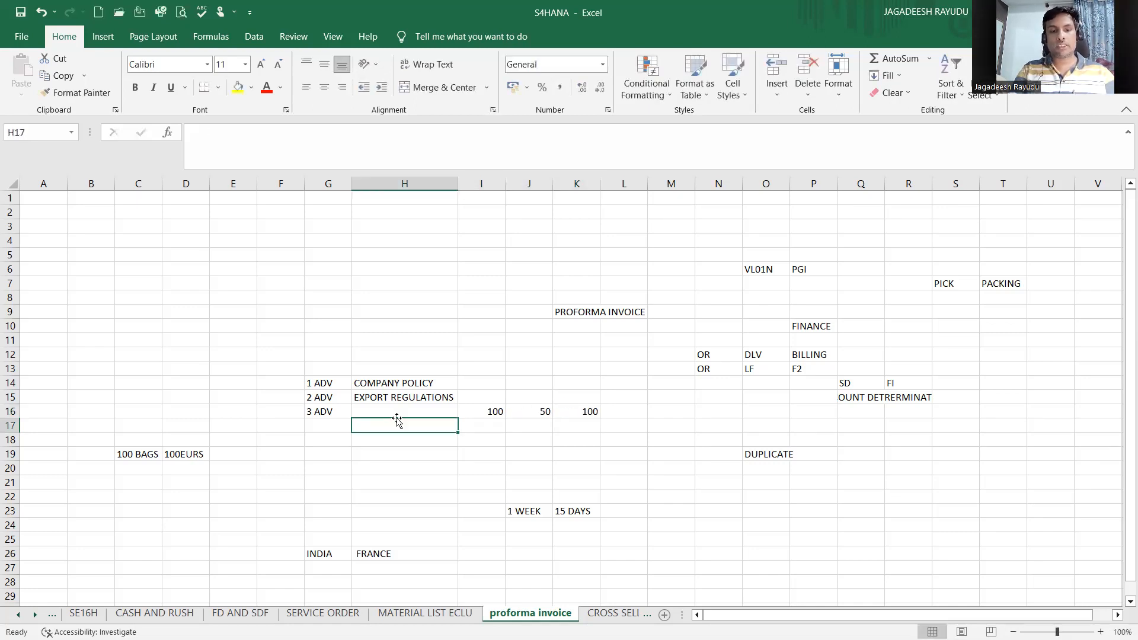
pyautogui.press('Up')
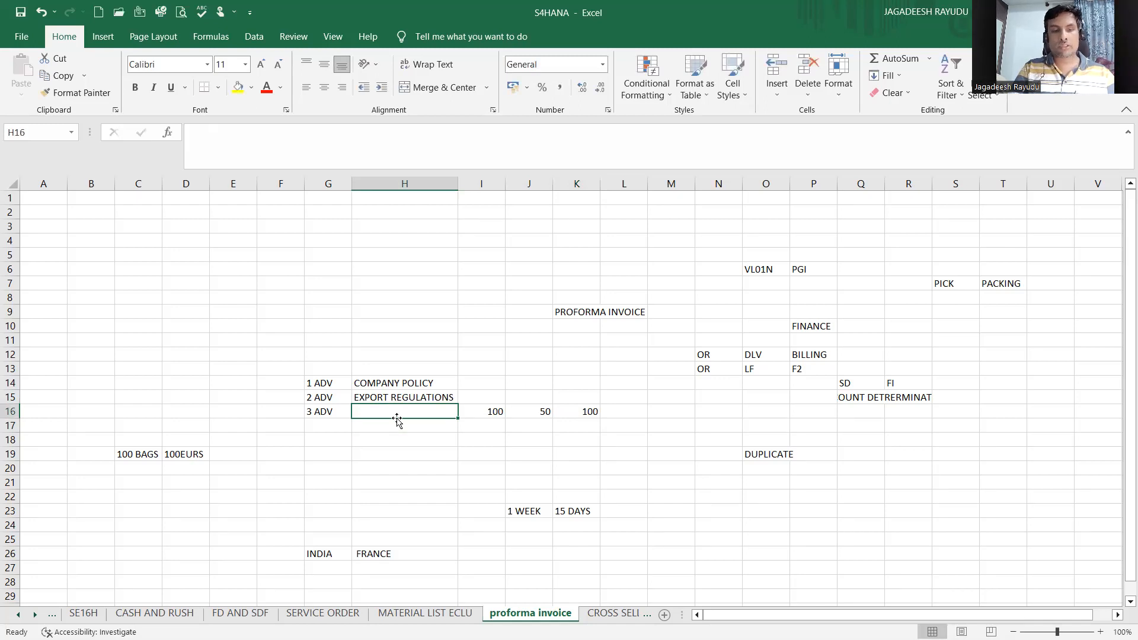
pyautogui.write('C')
pyautogui.press('BackSpace')
pyautogui.write('US')
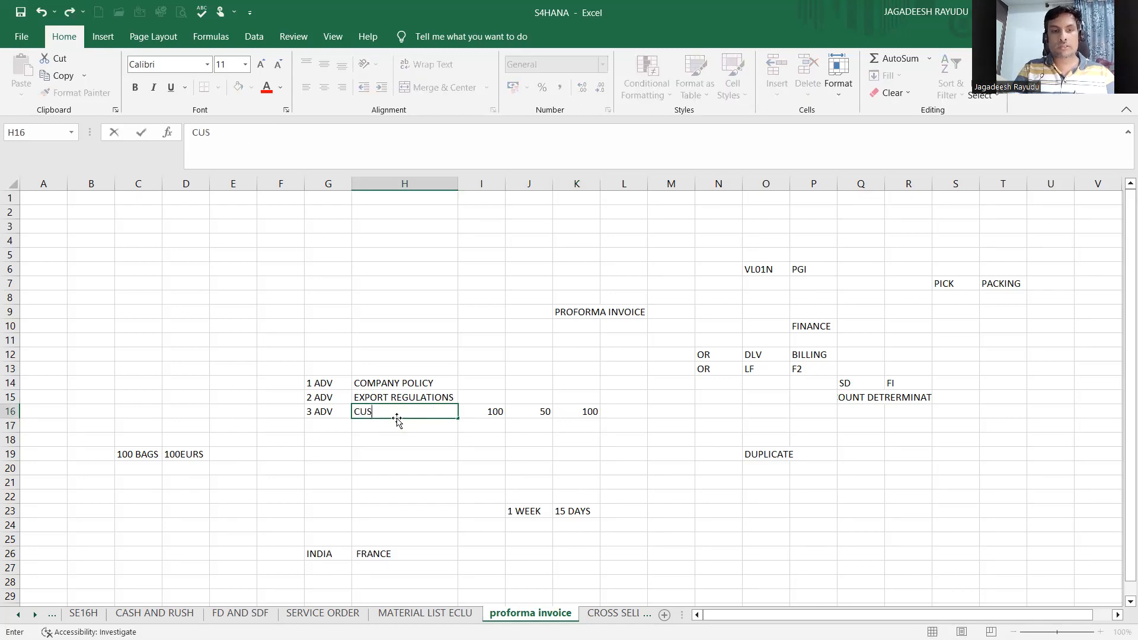
pyautogui.write('TOMER ENDA RE')
pyautogui.press('BackSpace')
pyautogui.press('BackSpace')
pyautogui.press('BackSpace')
pyautogui.press('BackSpace')
pyautogui.write('REQ')
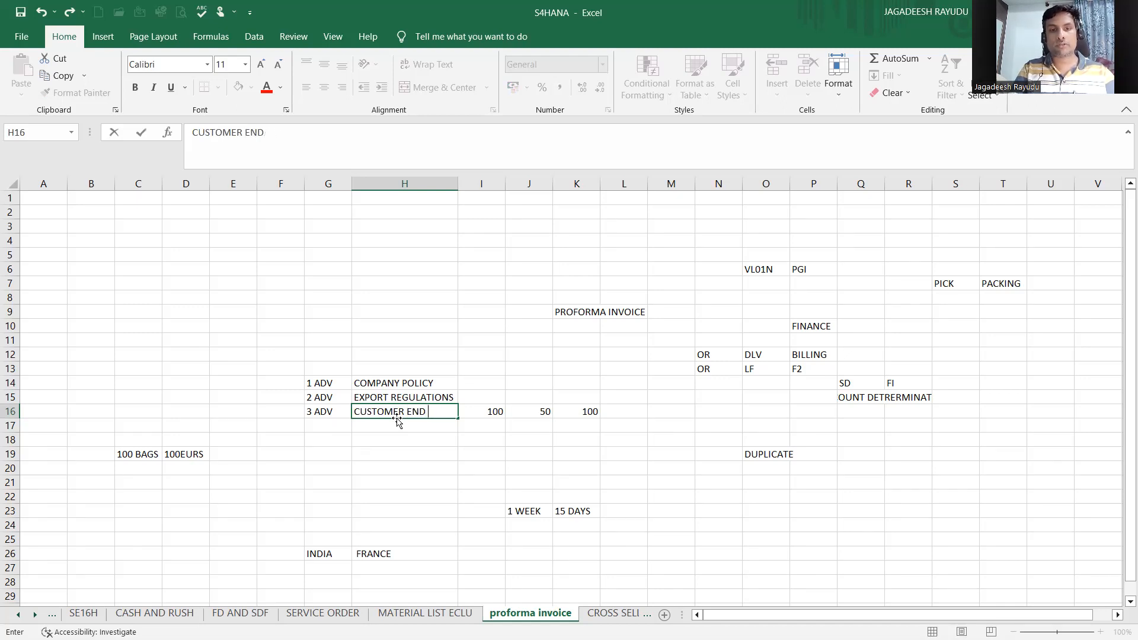
pyautogui.write('UIRED')
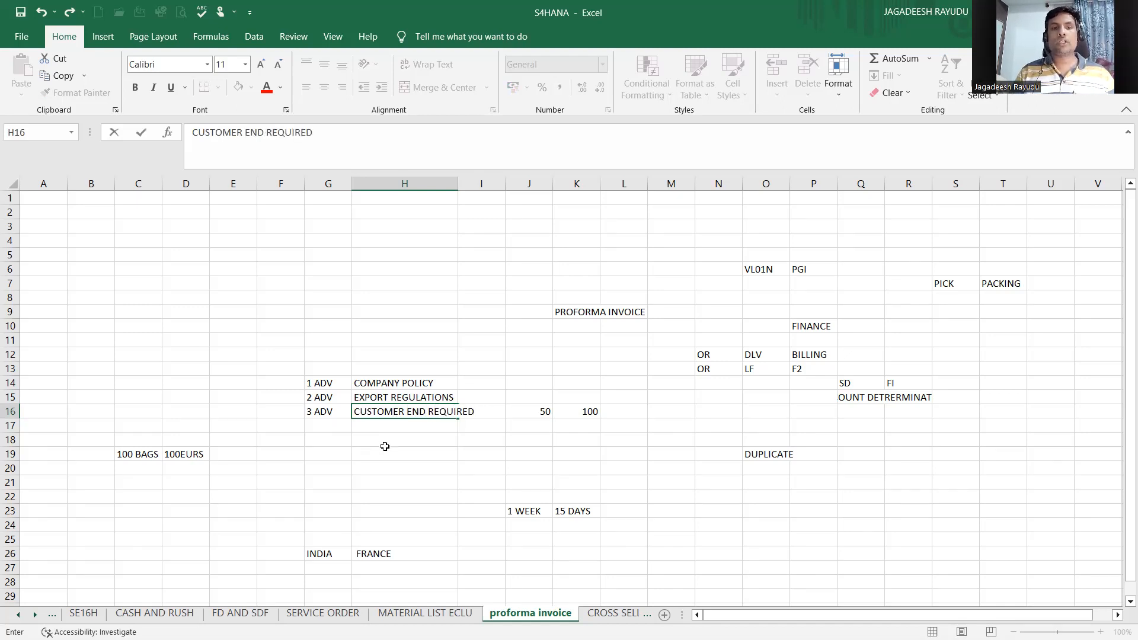
pyautogui.click(386, 444)
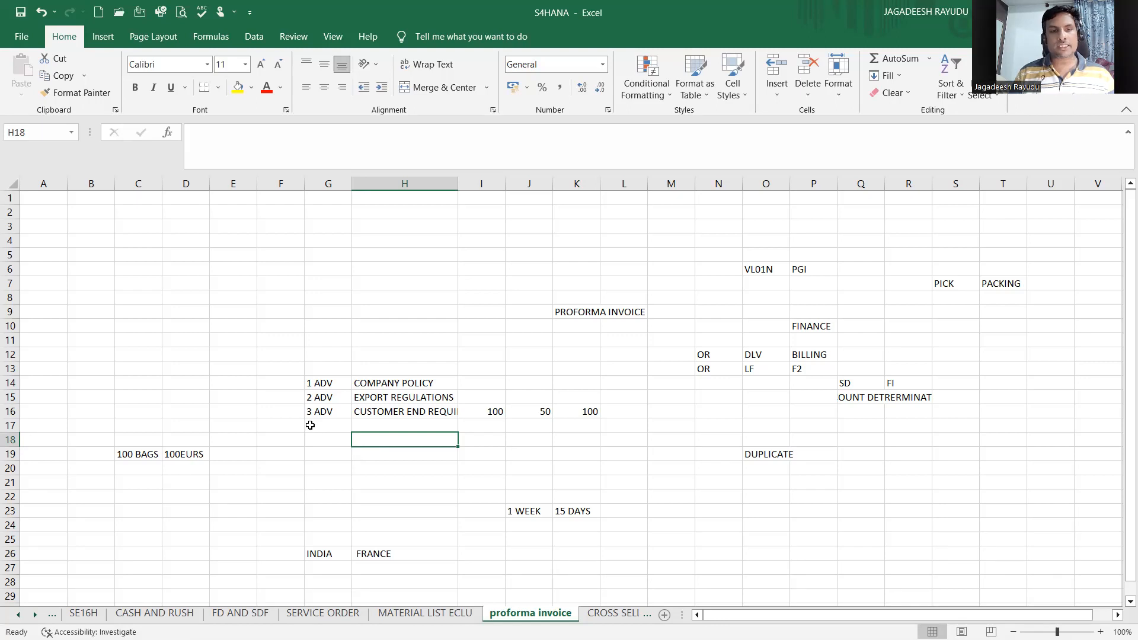
# Step: Enter 4TH in cell G17 and AUDIT PUPOSES beside it in H17
pyautogui.click(310, 425)
pyautogui.write('4TH')
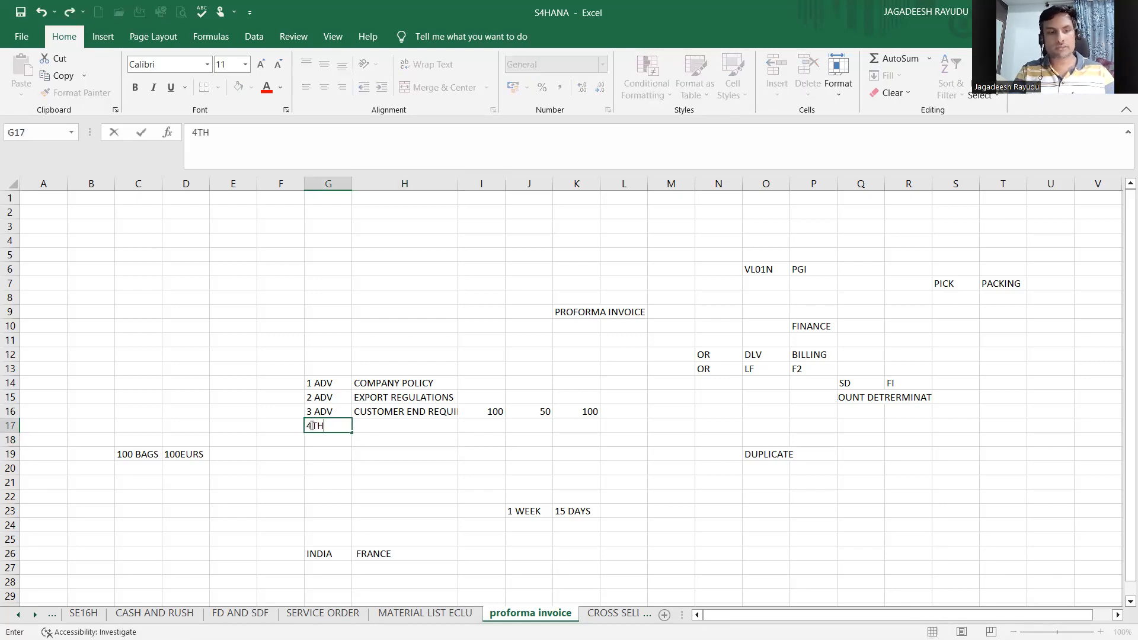
pyautogui.press('Tab')
pyautogui.write('AUDI')
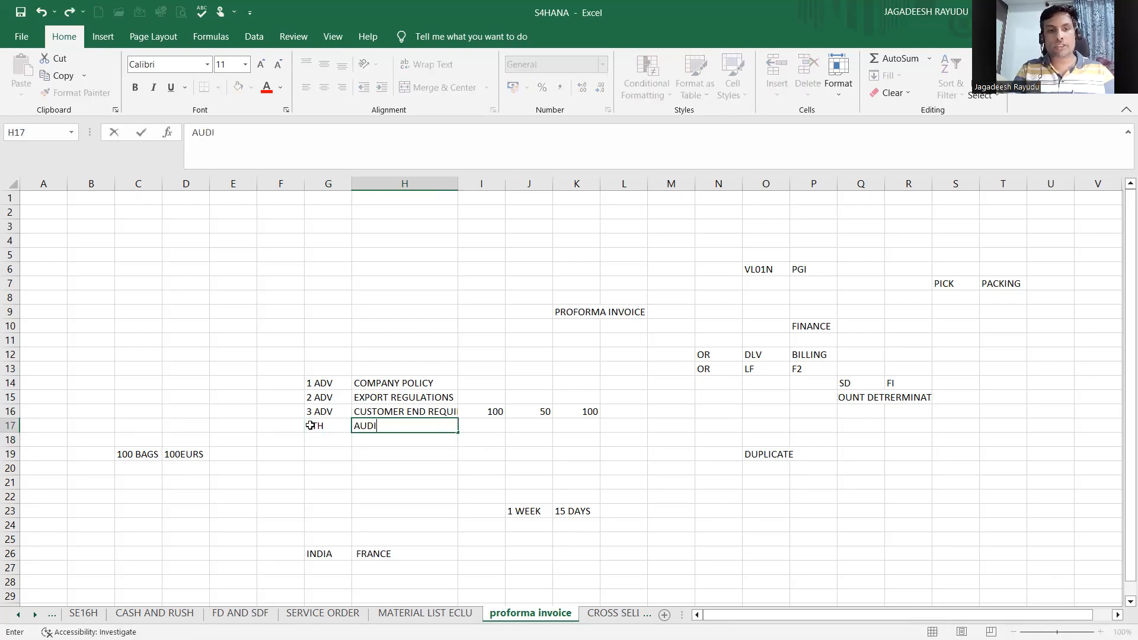
pyautogui.write('T PUPOSES')
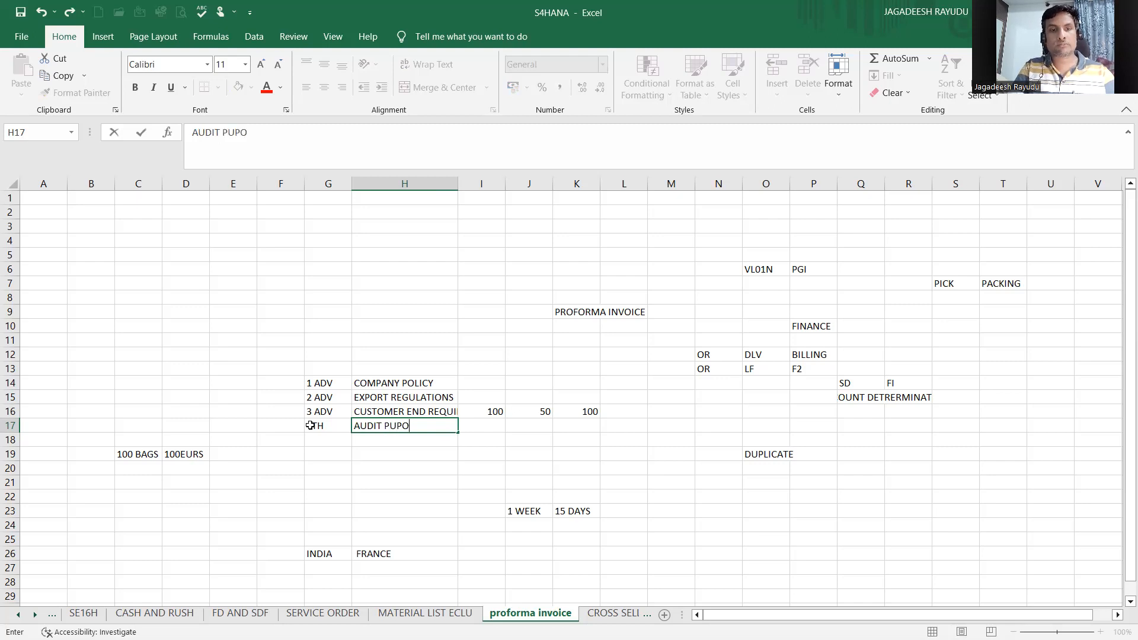
pyautogui.click(380, 493)
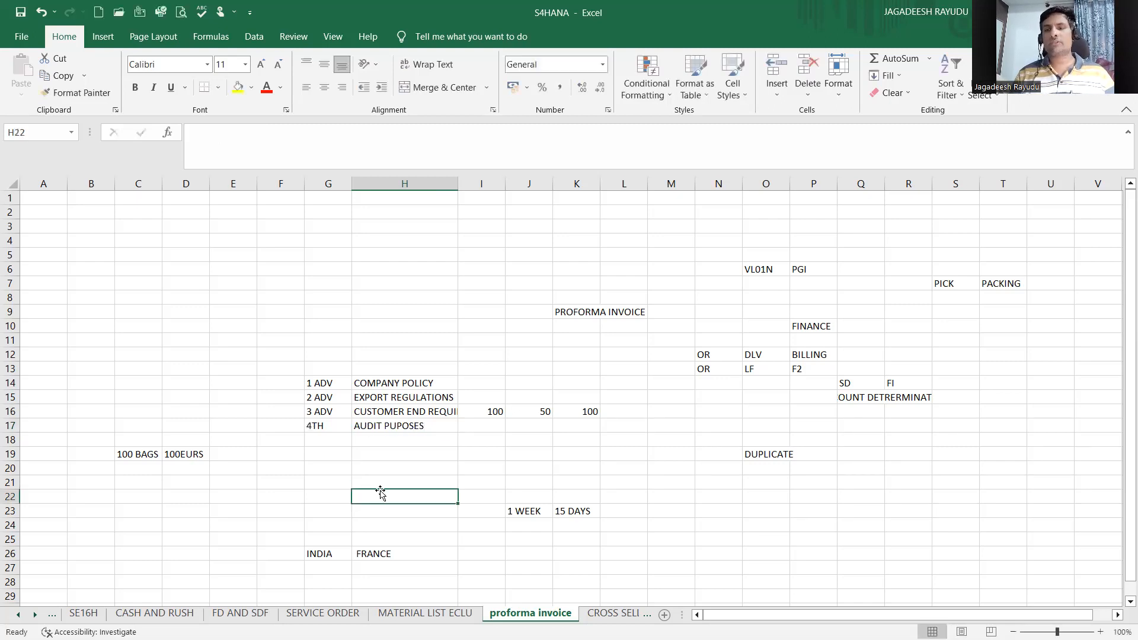
pyautogui.click(862, 406)
pyautogui.click(851, 392)
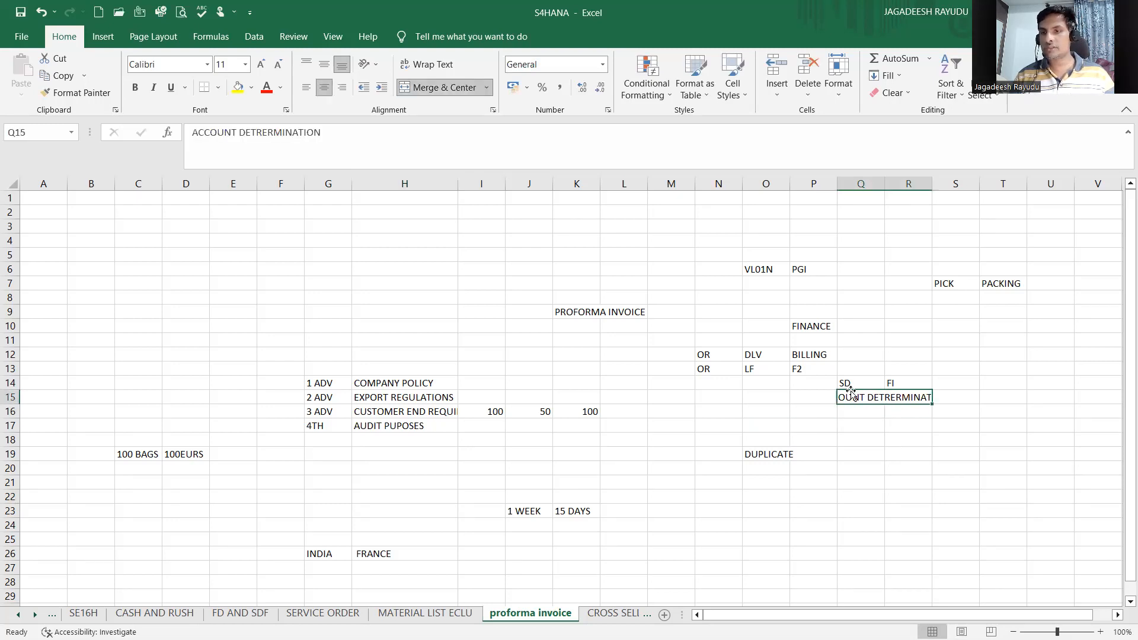
pyautogui.click(807, 379)
pyautogui.click(760, 365)
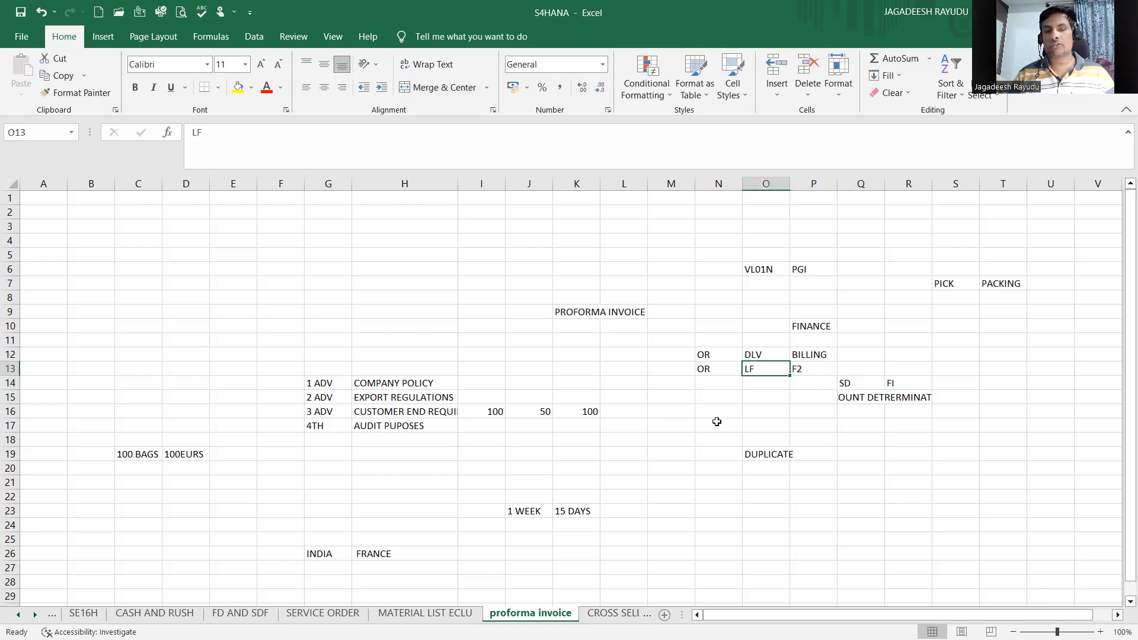
# Step: Enter OR in cell N23 and INVOICE in cell O23 beside it
pyautogui.click(729, 506)
pyautogui.write('OR')
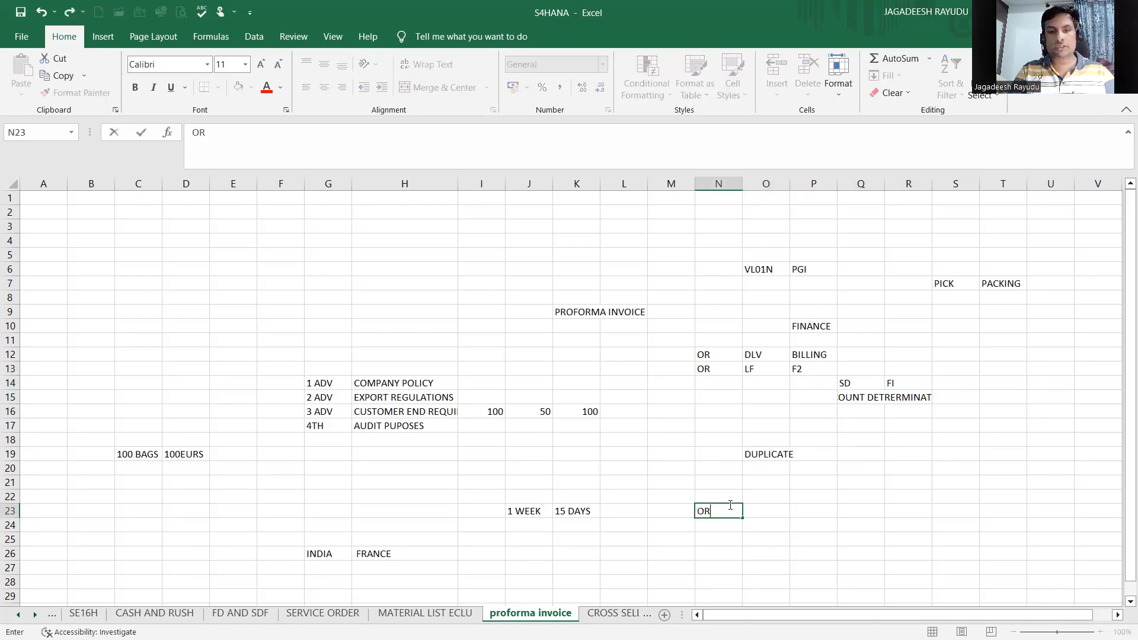
pyautogui.press('Tab')
pyautogui.write('F')
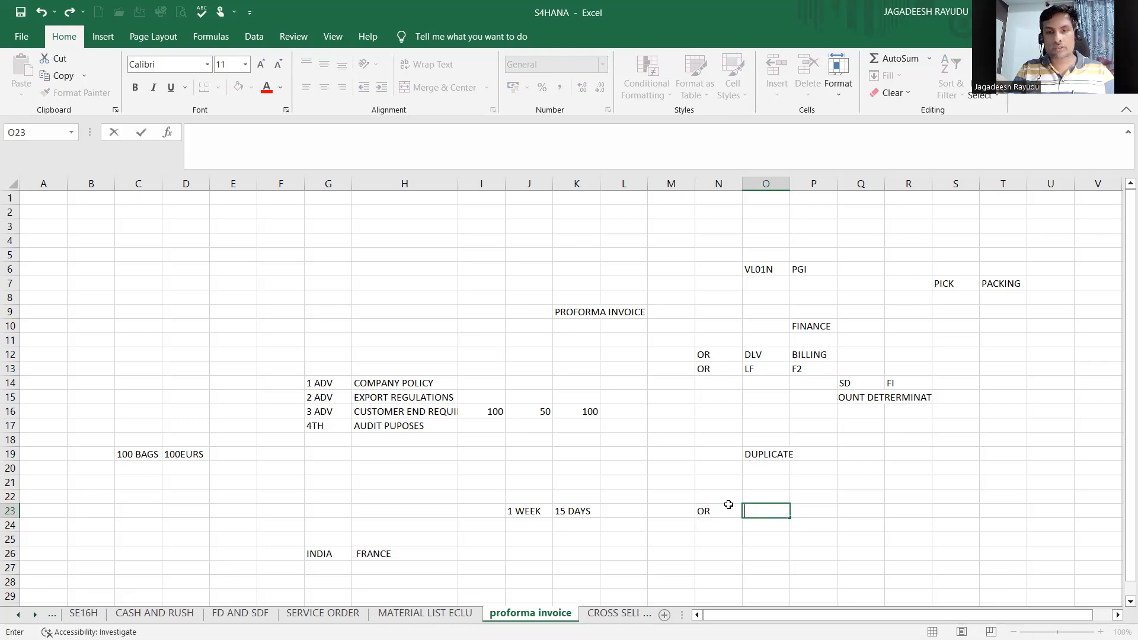
pyautogui.write('NVOICE')
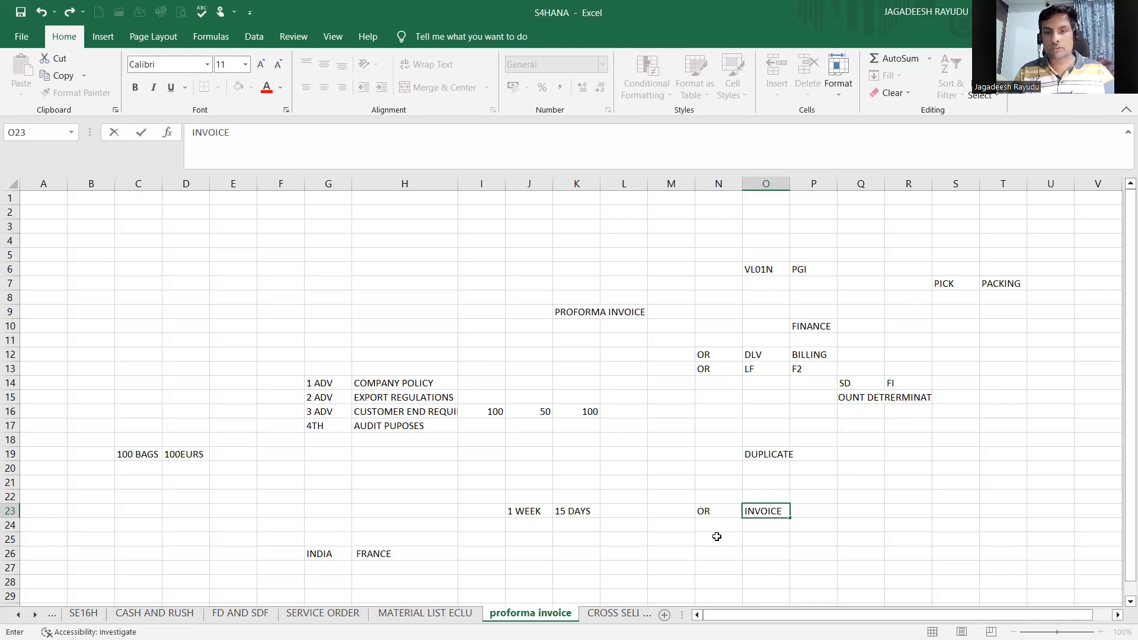
pyautogui.click(717, 536)
pyautogui.click(714, 522)
pyautogui.click(766, 525)
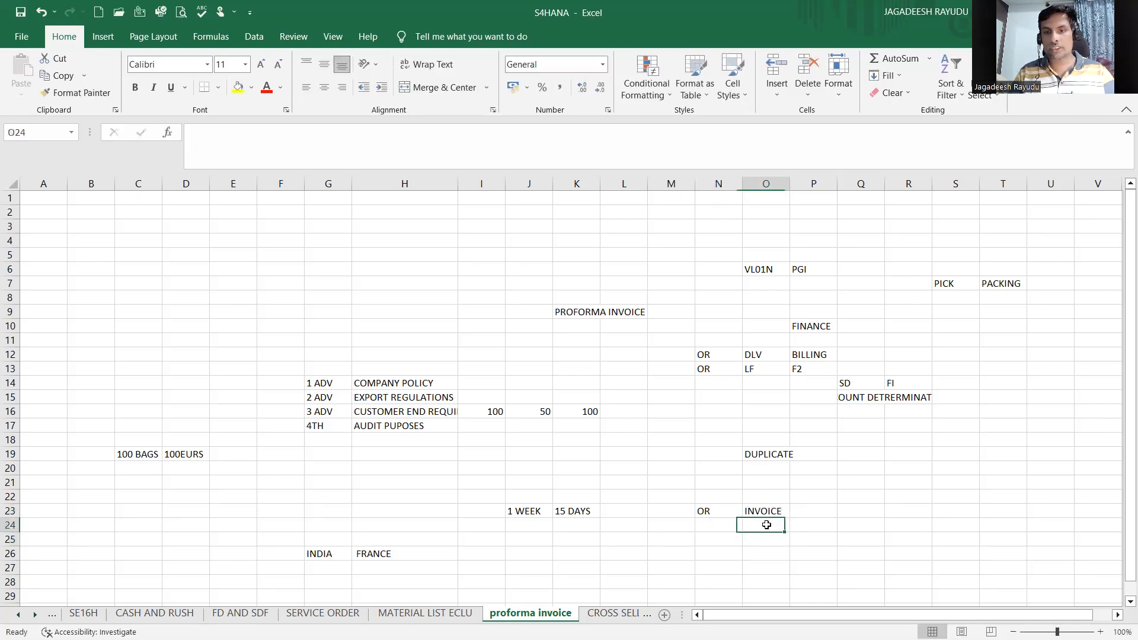
pyautogui.moveTo(766, 525); pyautogui.dragTo(818, 511)
pyautogui.click(817, 511)
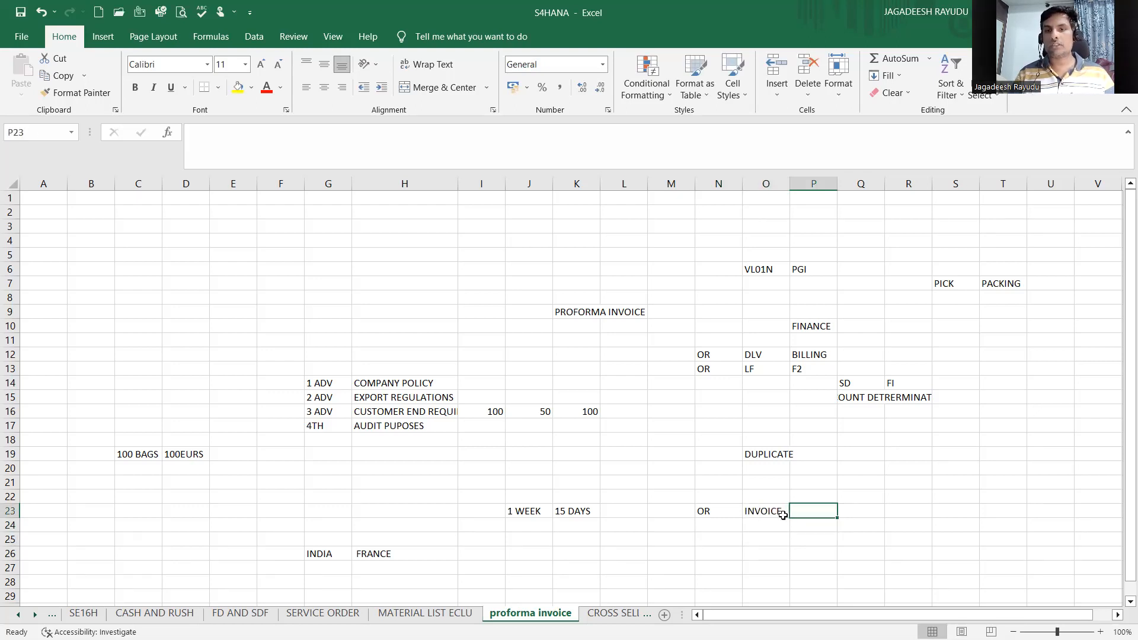
pyautogui.moveTo(704, 520); pyautogui.dragTo(764, 521)
pyautogui.click(764, 520)
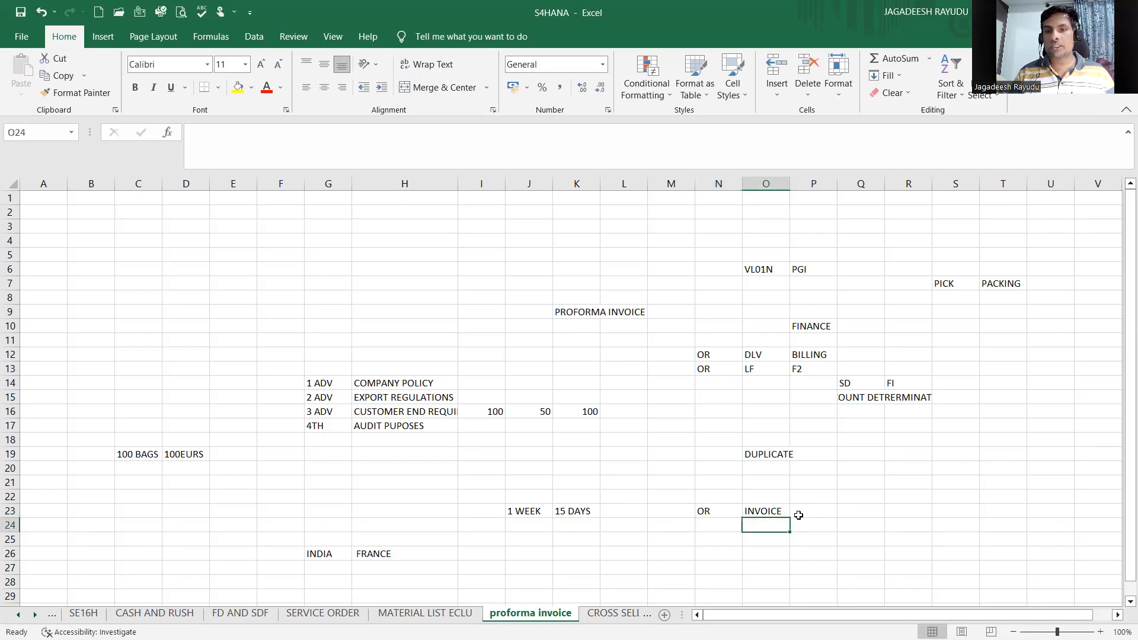
pyautogui.click(801, 515)
pyautogui.click(723, 369)
pyautogui.click(809, 365)
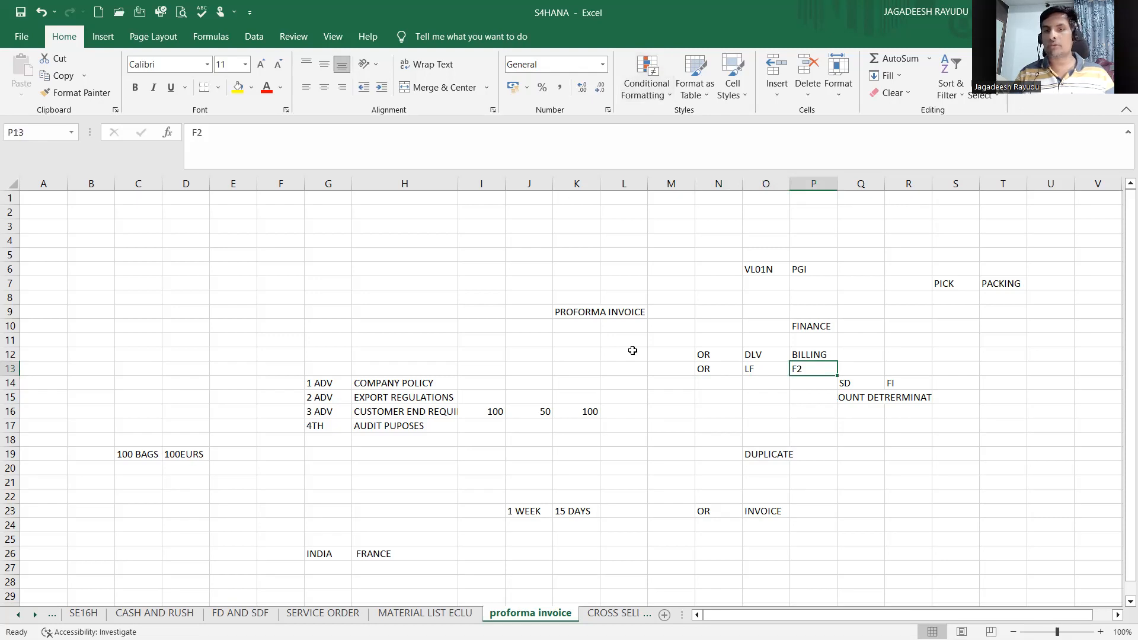
pyautogui.click(709, 522)
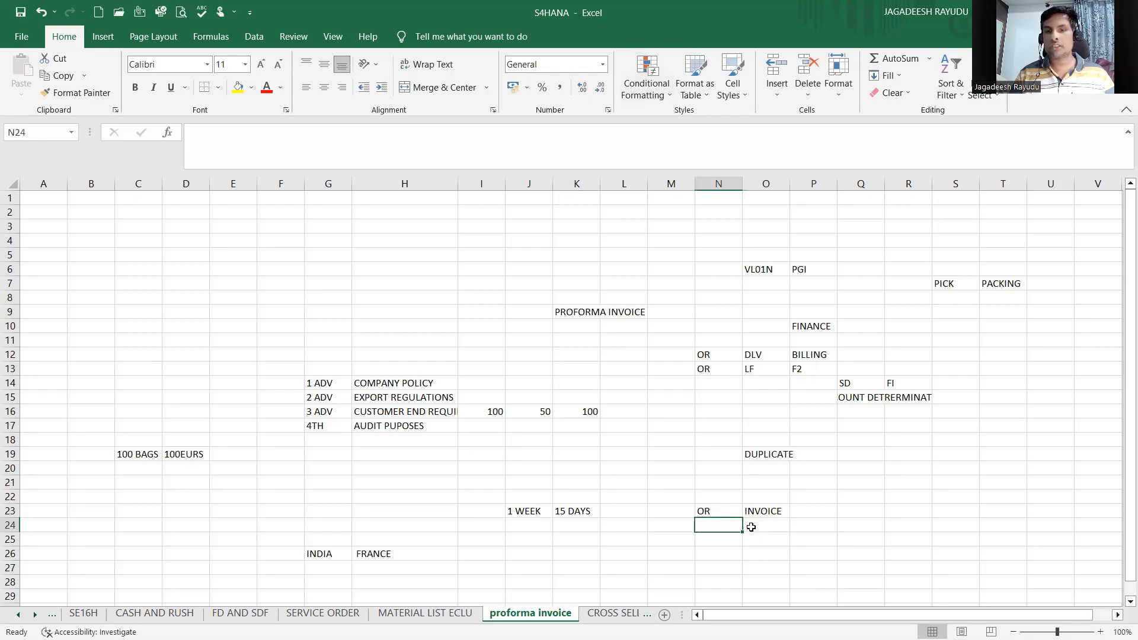
# Step: Enter F2 in cell O24 below INVOICE
pyautogui.click(748, 525)
pyautogui.write('F')
pyautogui.press('Return')
pyautogui.click(734, 509)
pyautogui.click(781, 513)
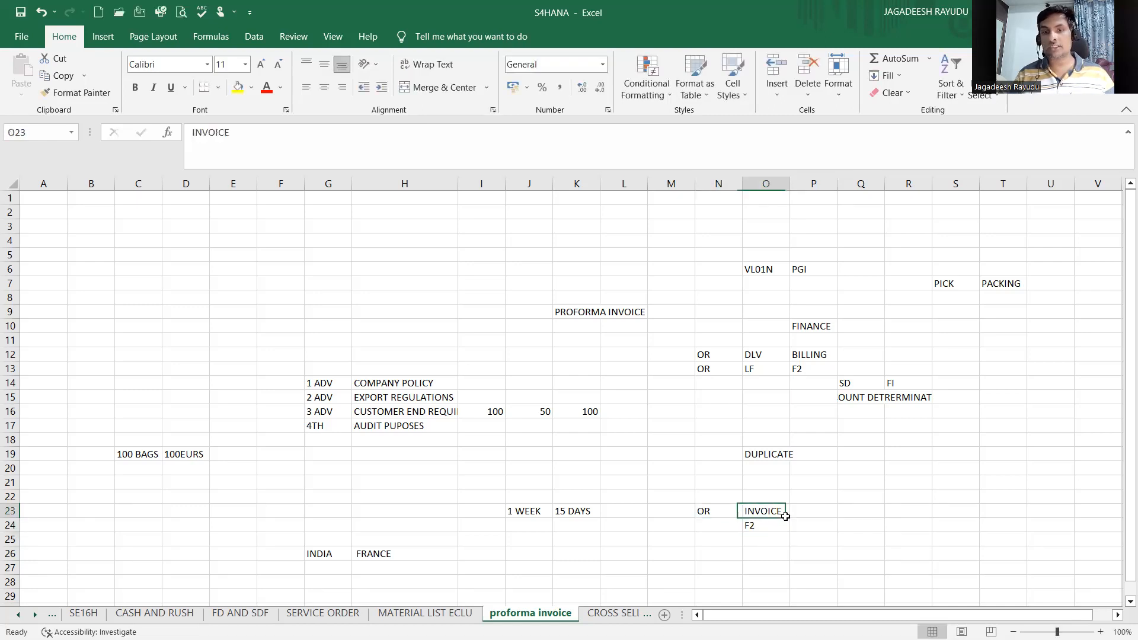
pyautogui.click(721, 525)
pyautogui.click(711, 513)
pyautogui.click(783, 521)
pyautogui.click(711, 508)
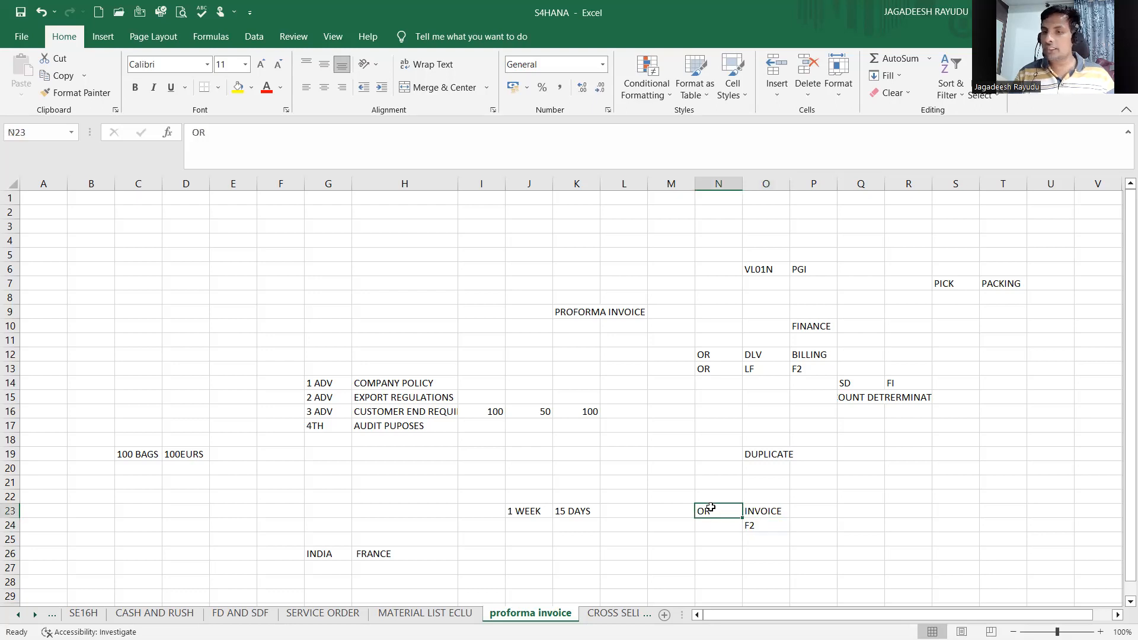
pyautogui.click(772, 537)
pyautogui.click(728, 520)
pyautogui.click(761, 513)
pyautogui.click(720, 512)
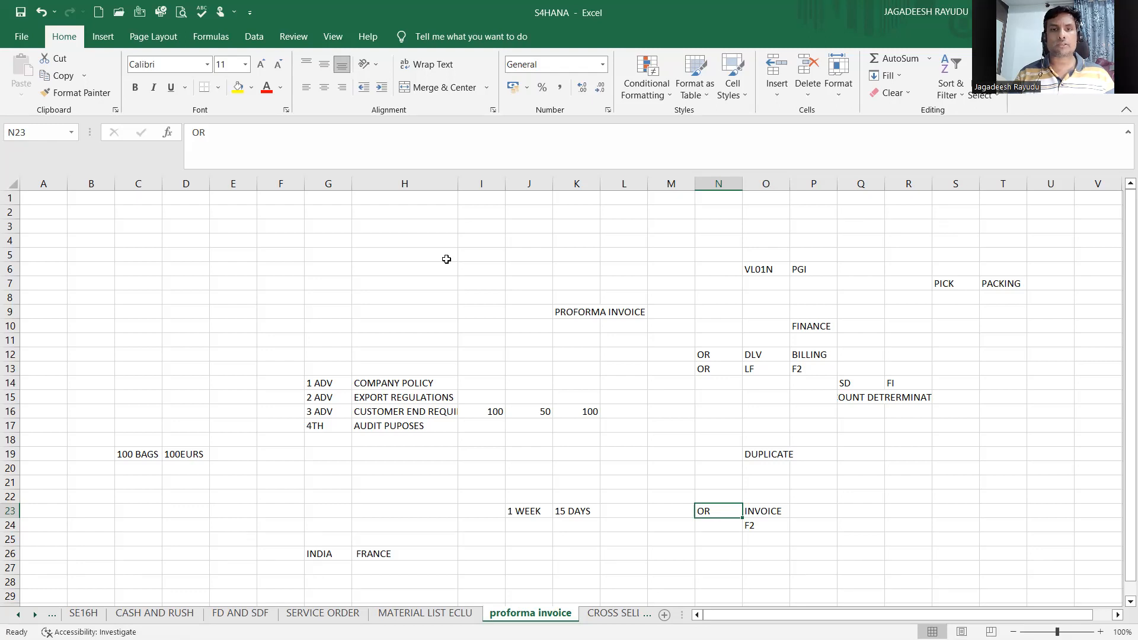
pyautogui.click(705, 358)
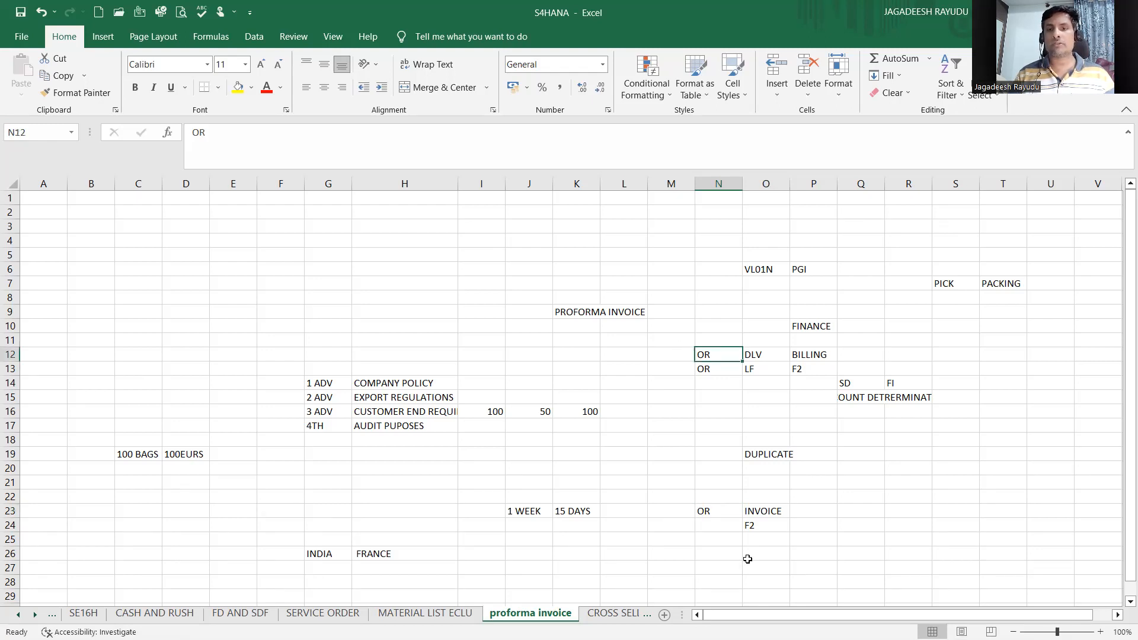
pyautogui.click(749, 525)
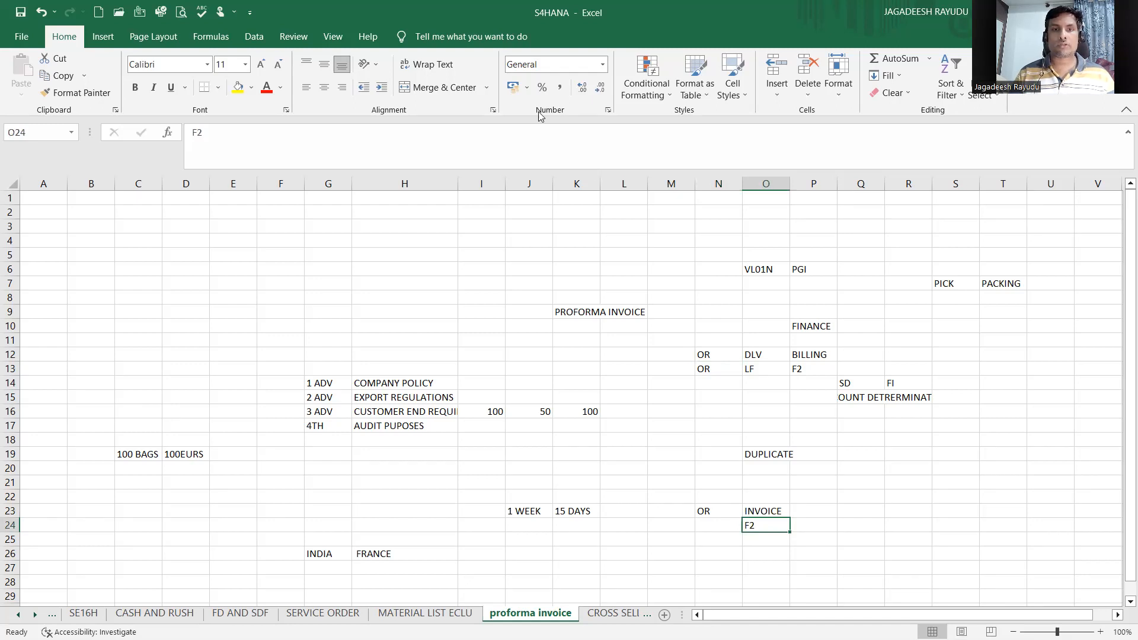
pyautogui.hotkey('alt', 'Tab')
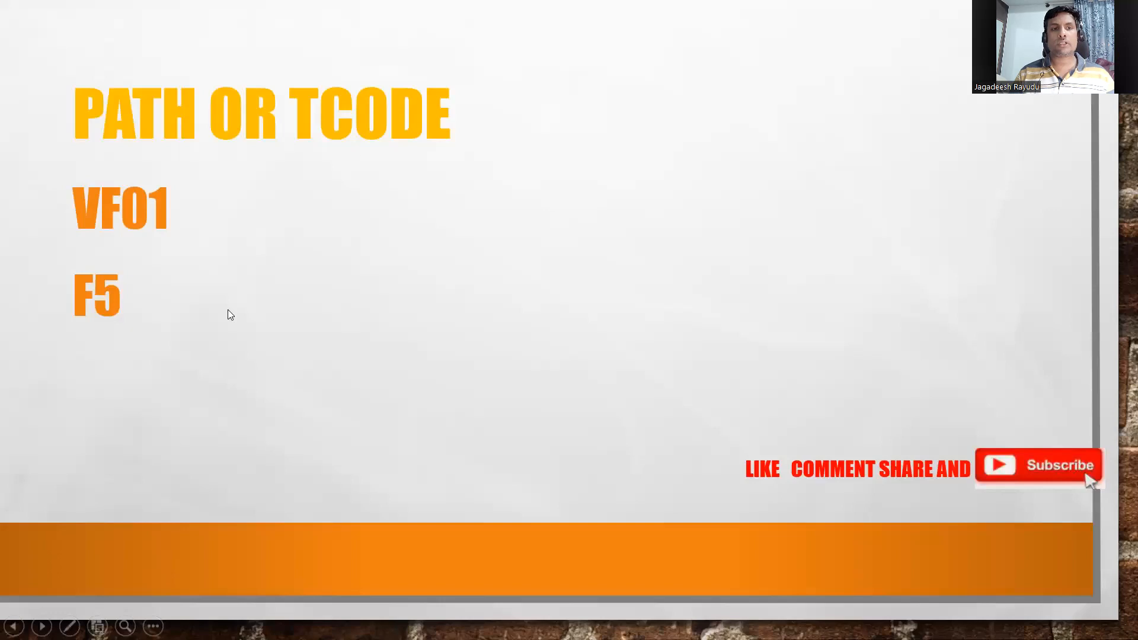
pyautogui.click(416, 291)
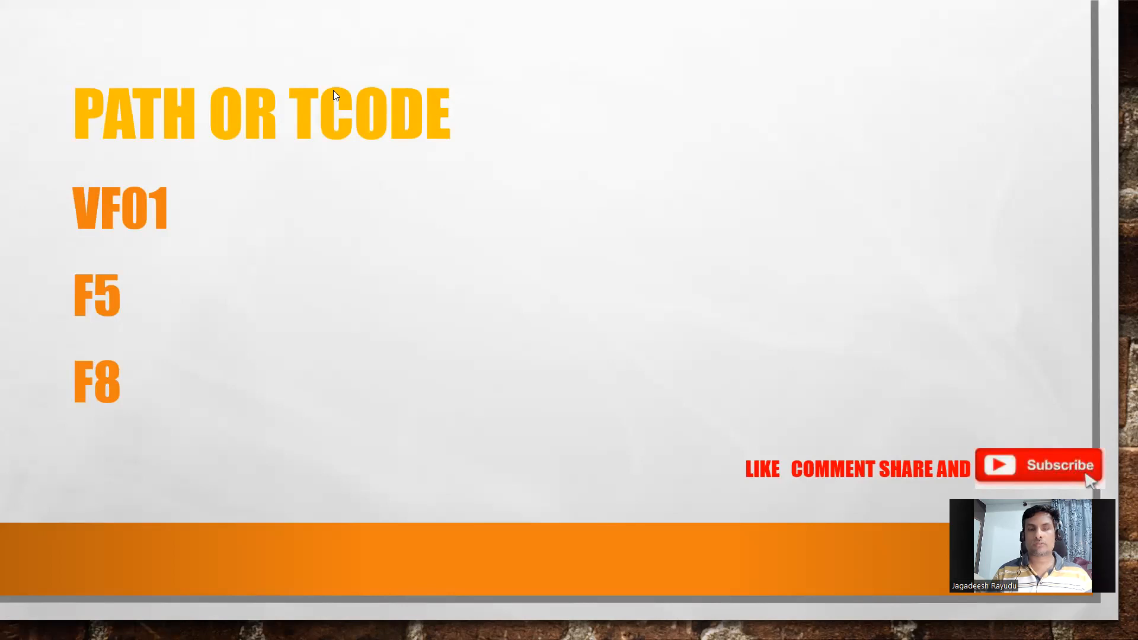
pyautogui.press('Escape')
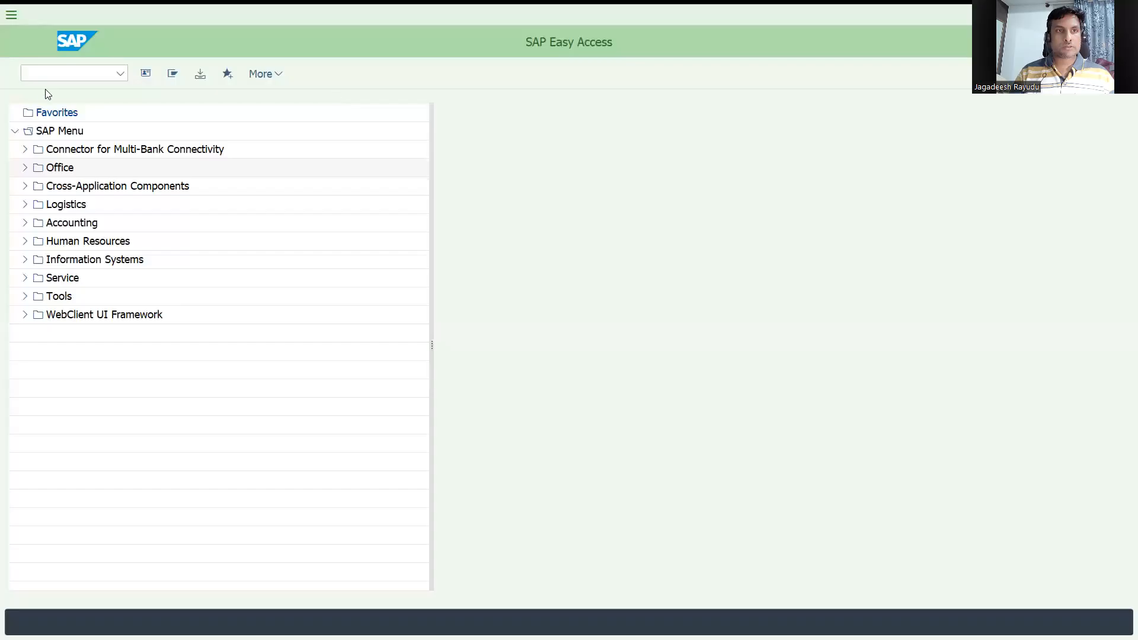
# Step: Open the billing document types configuration with transaction VOFA and position the list on billing type F5
pyautogui.click(47, 81)
pyautogui.write('/nvofa')
pyautogui.press('Return')
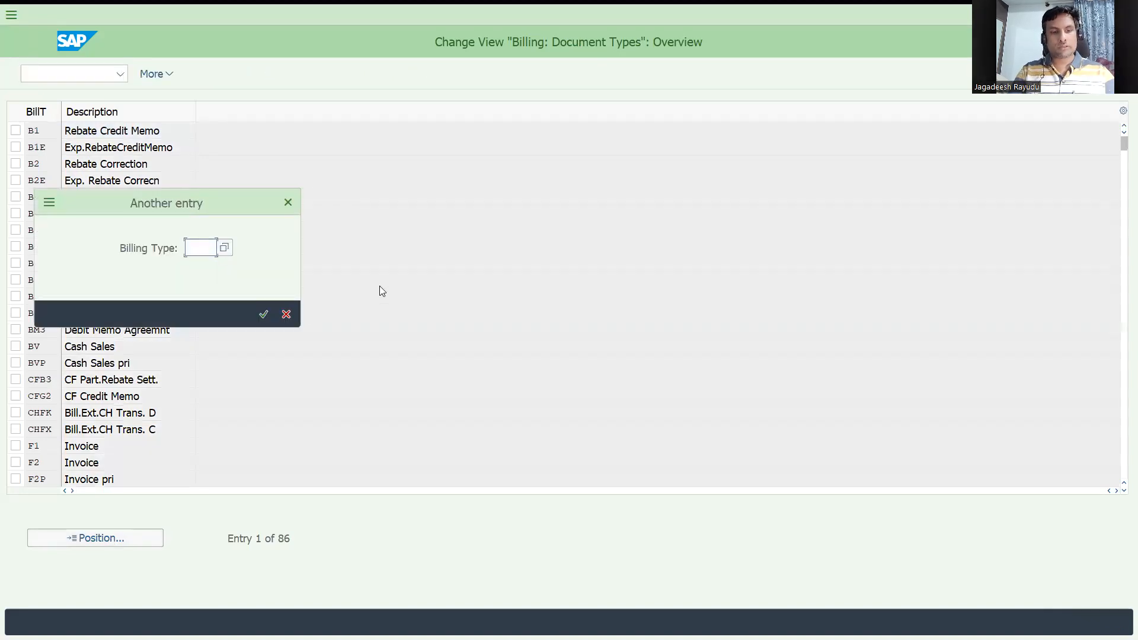
pyautogui.write('f')
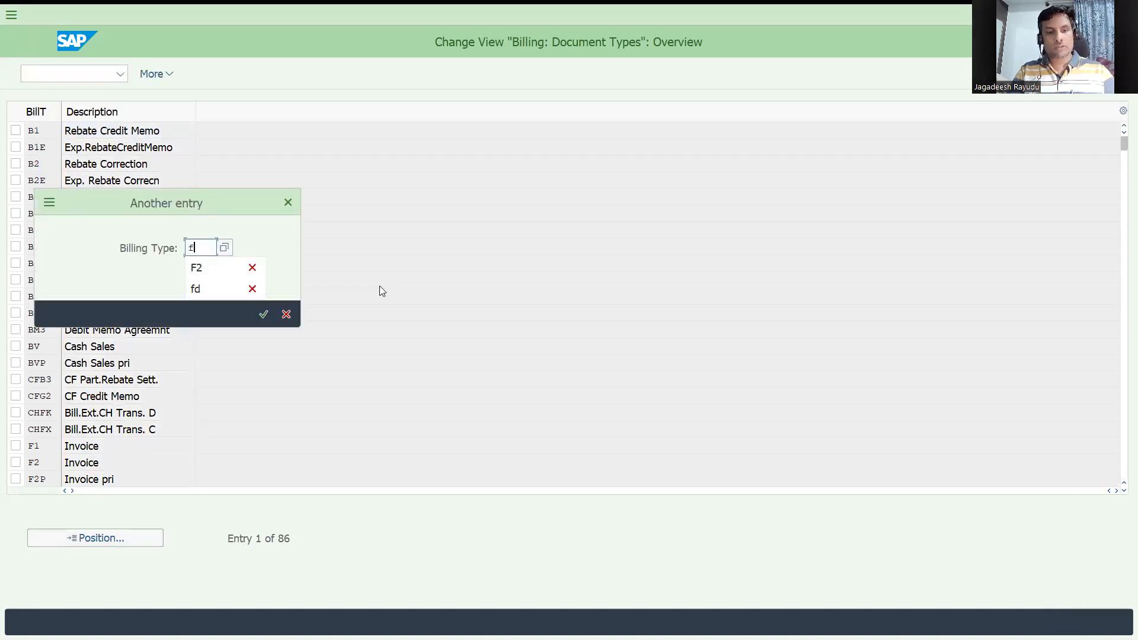
pyautogui.write('5')
pyautogui.press('Return')
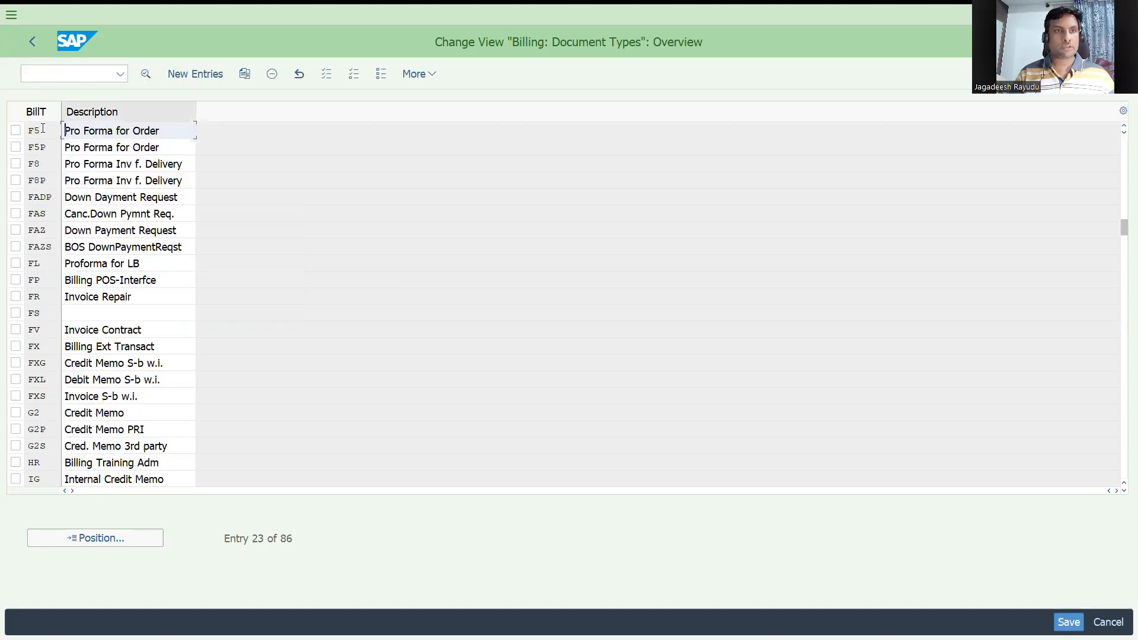
# Step: Open the F5 Pro Forma for Order details and examine its account assignment and output settings
pyautogui.doubleClick(42, 132)
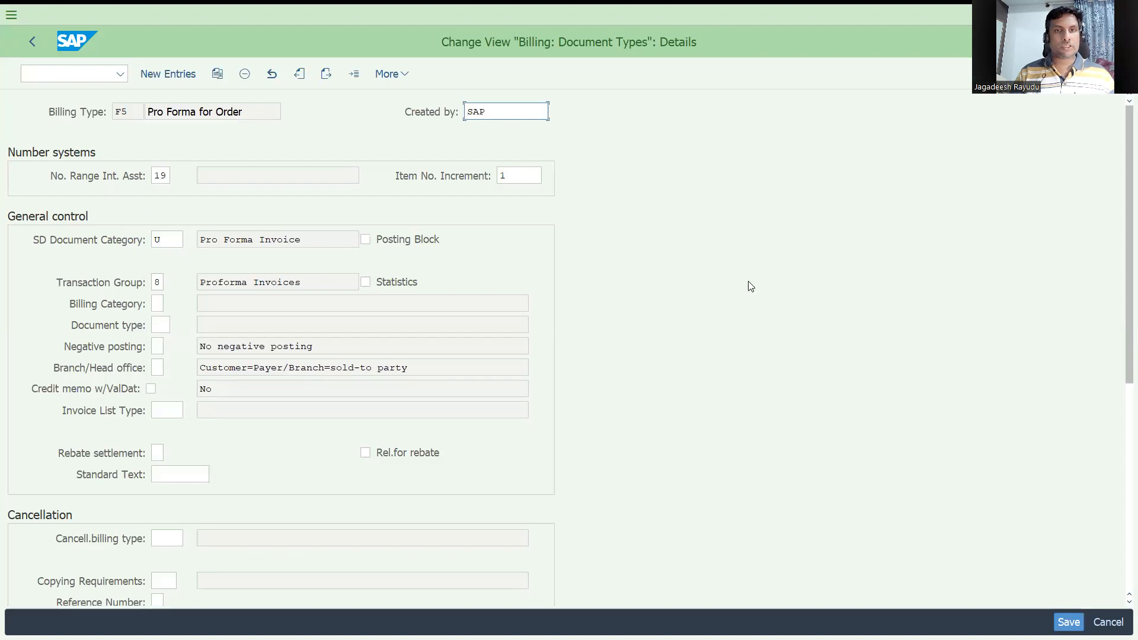
pyautogui.moveTo(1121, 189); pyautogui.dragTo(1121, 335)
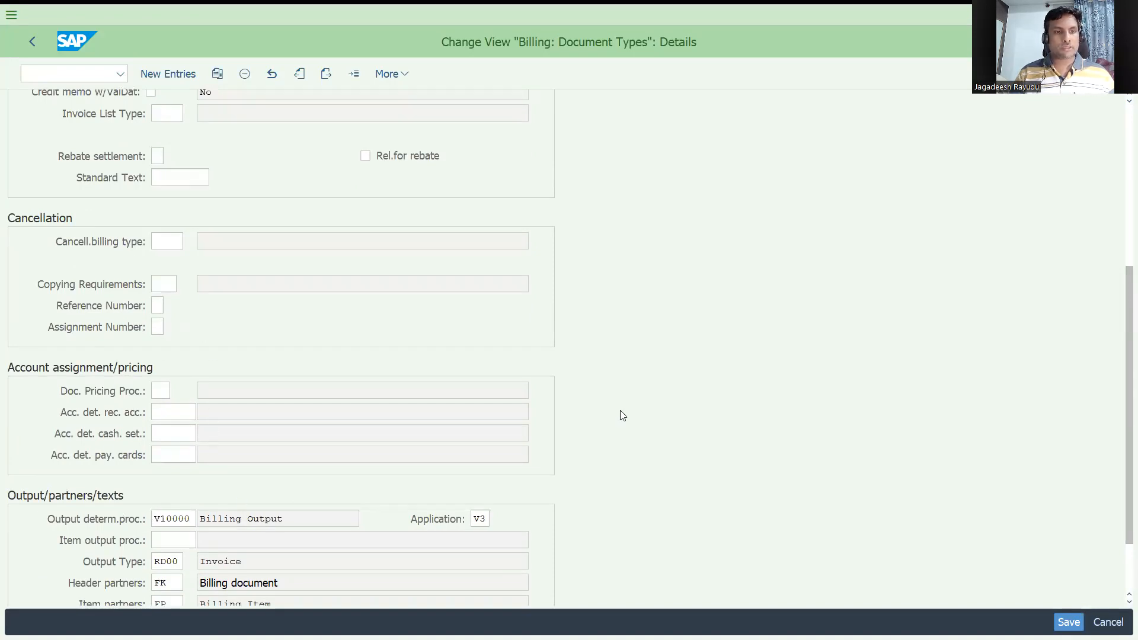
pyautogui.moveTo(1121, 305); pyautogui.dragTo(1121, 356)
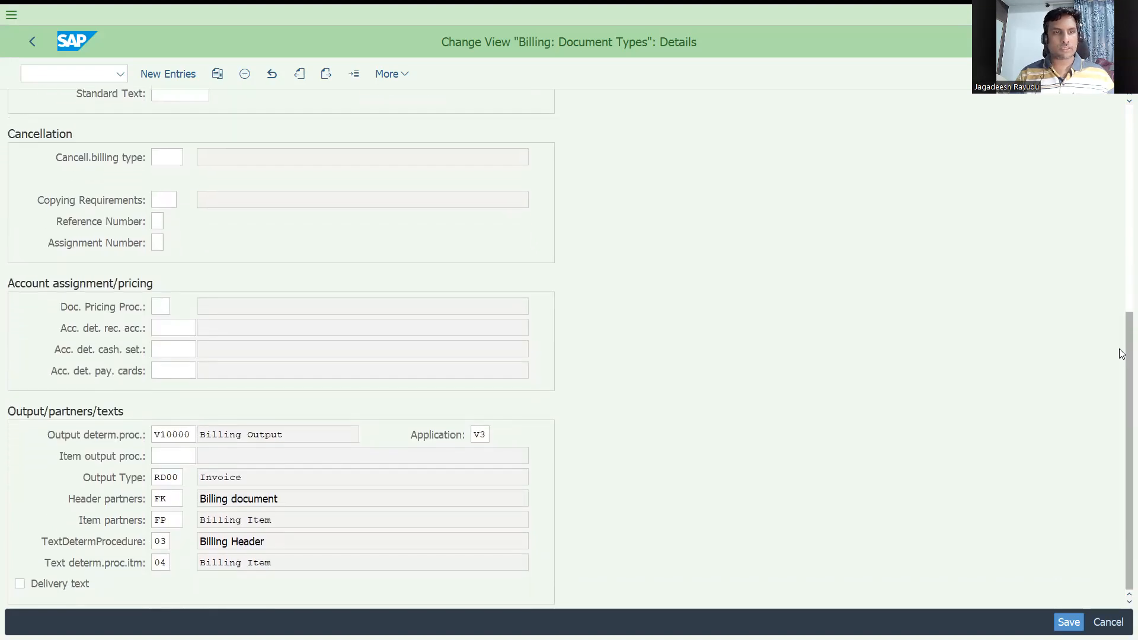
pyautogui.click(164, 327)
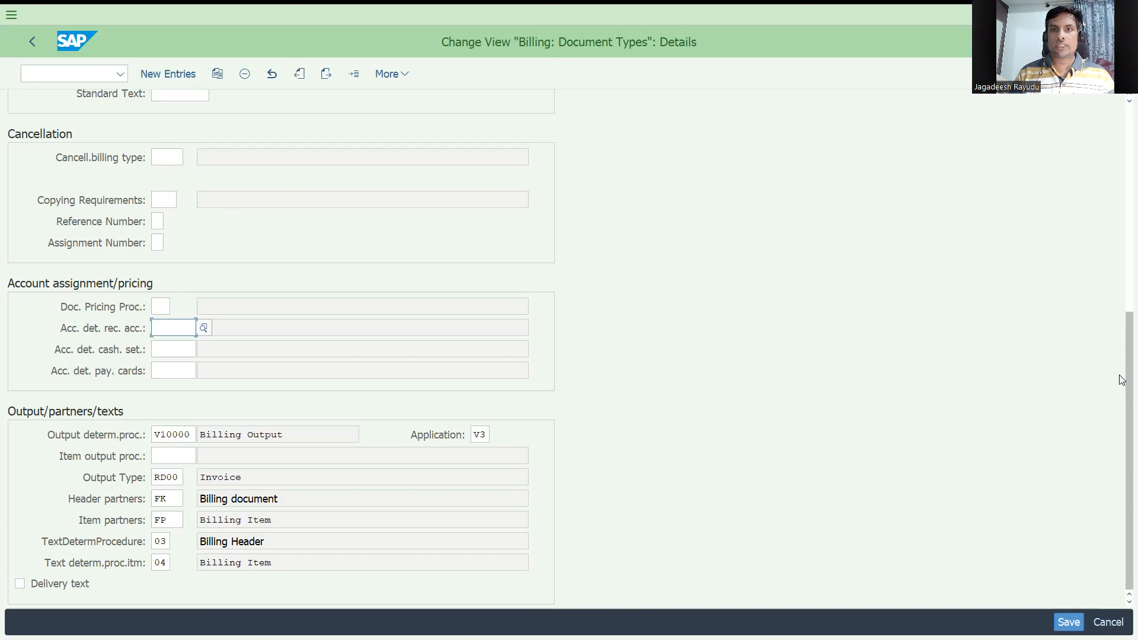
pyautogui.click(1108, 12)
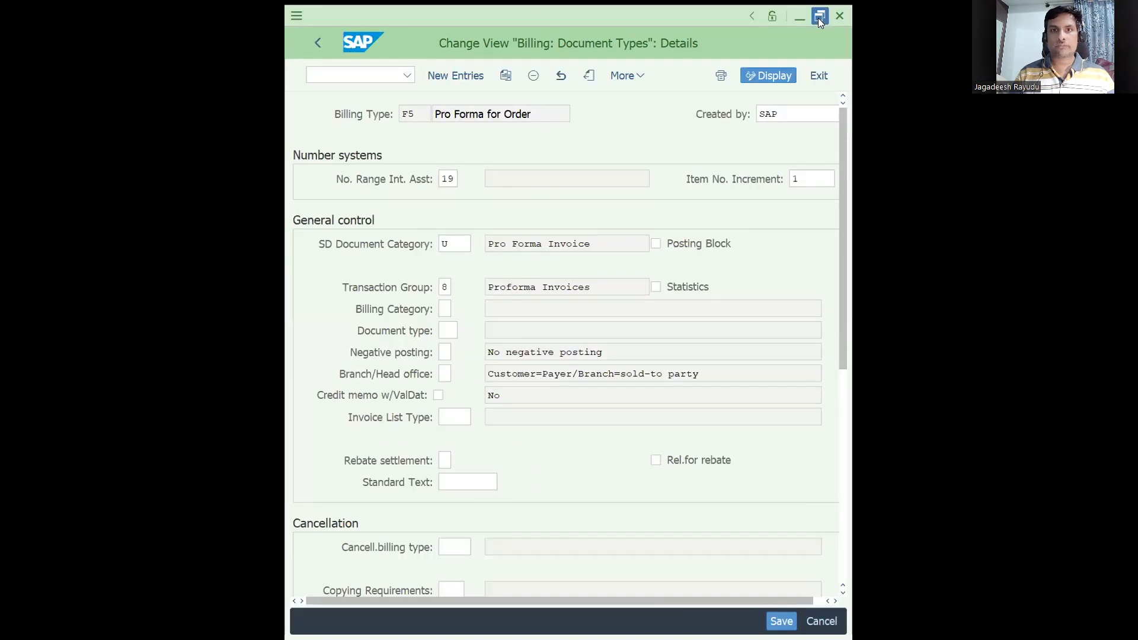
pyautogui.click(820, 17)
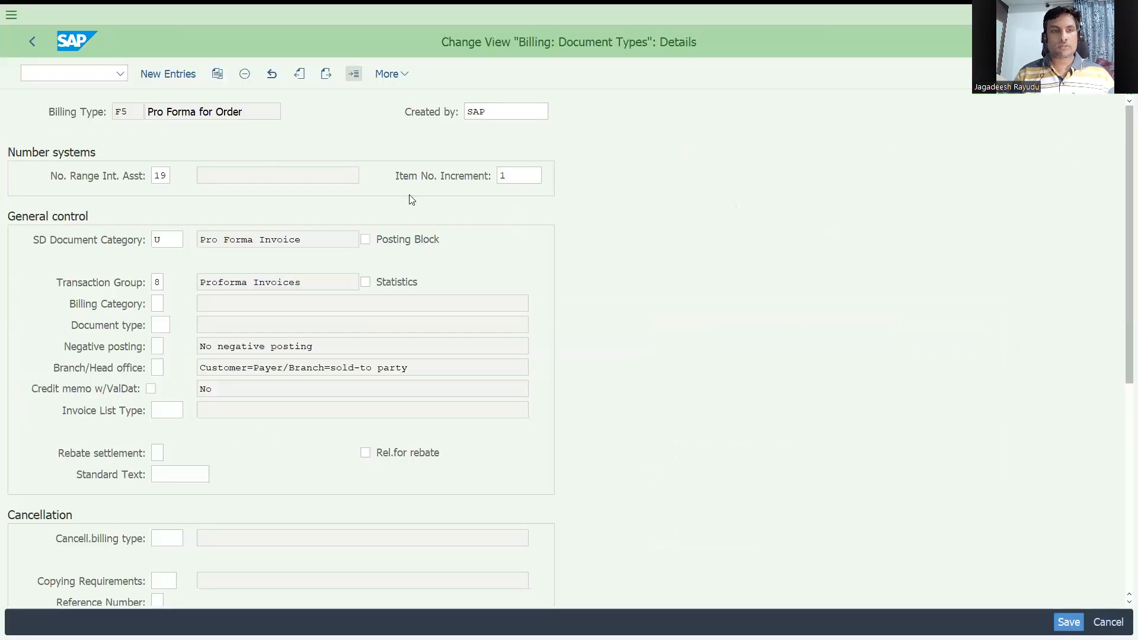
# Step: Display billing type F8 Pro Forma Inv f. Delivery and browse its SD document category value list
pyautogui.write('f8')
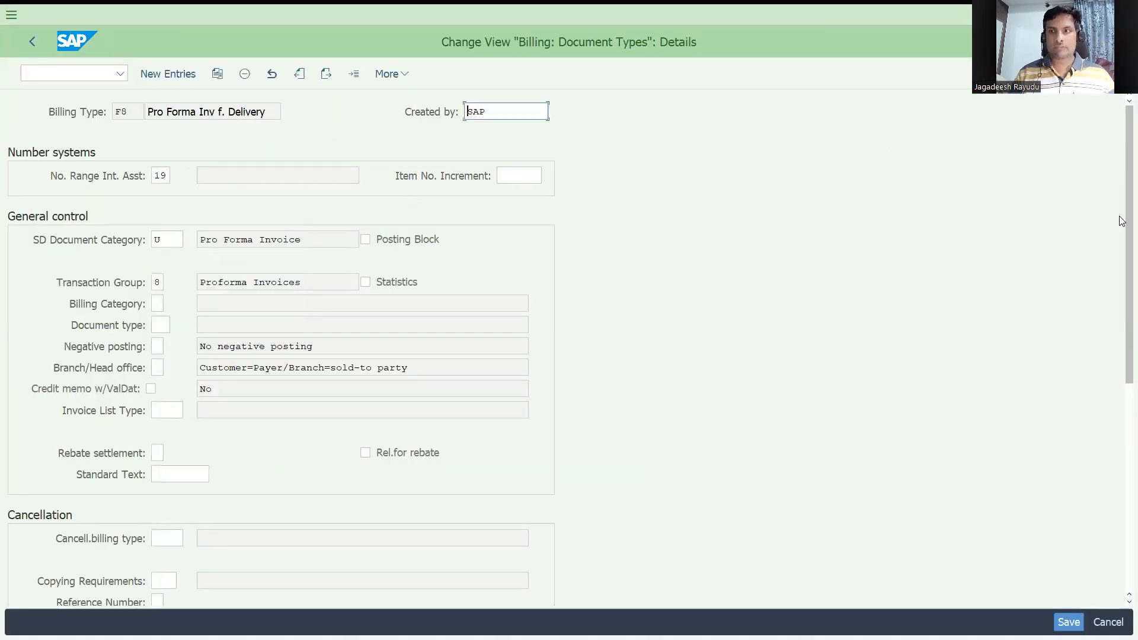
pyautogui.moveTo(1122, 228); pyautogui.dragTo(1122, 445)
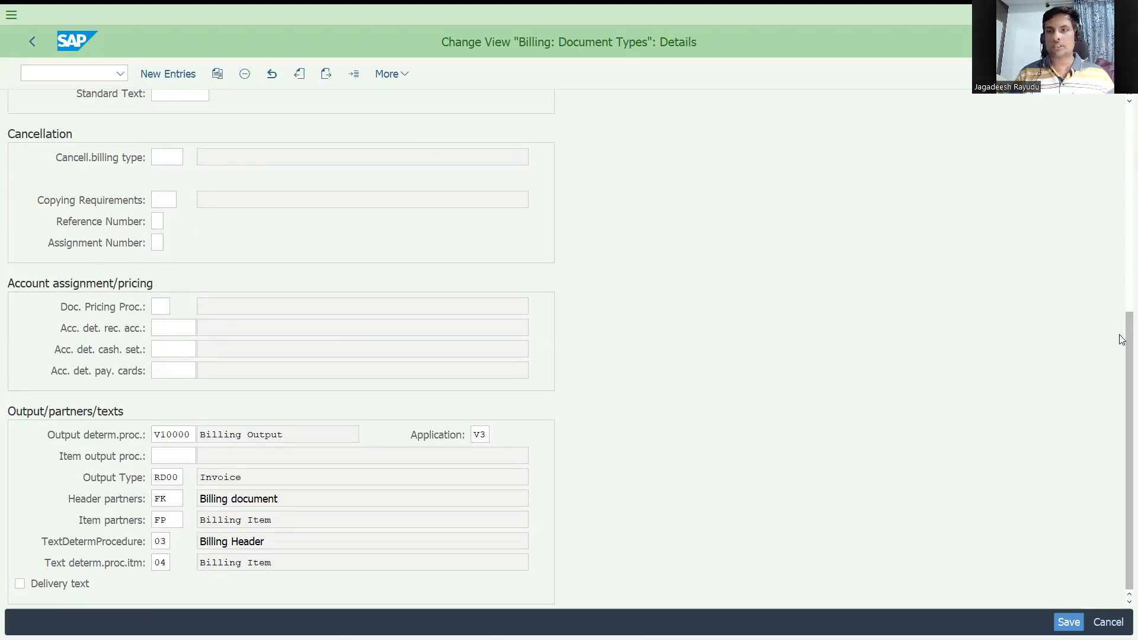
pyautogui.moveTo(1122, 332); pyautogui.dragTo(1120, 125)
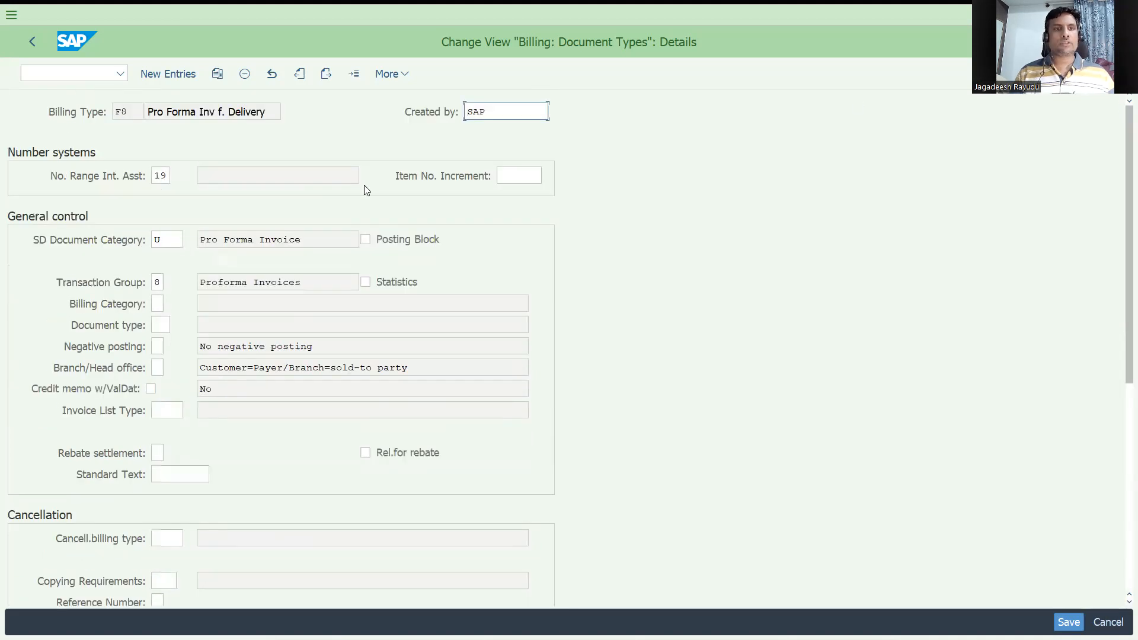
pyautogui.click(168, 239)
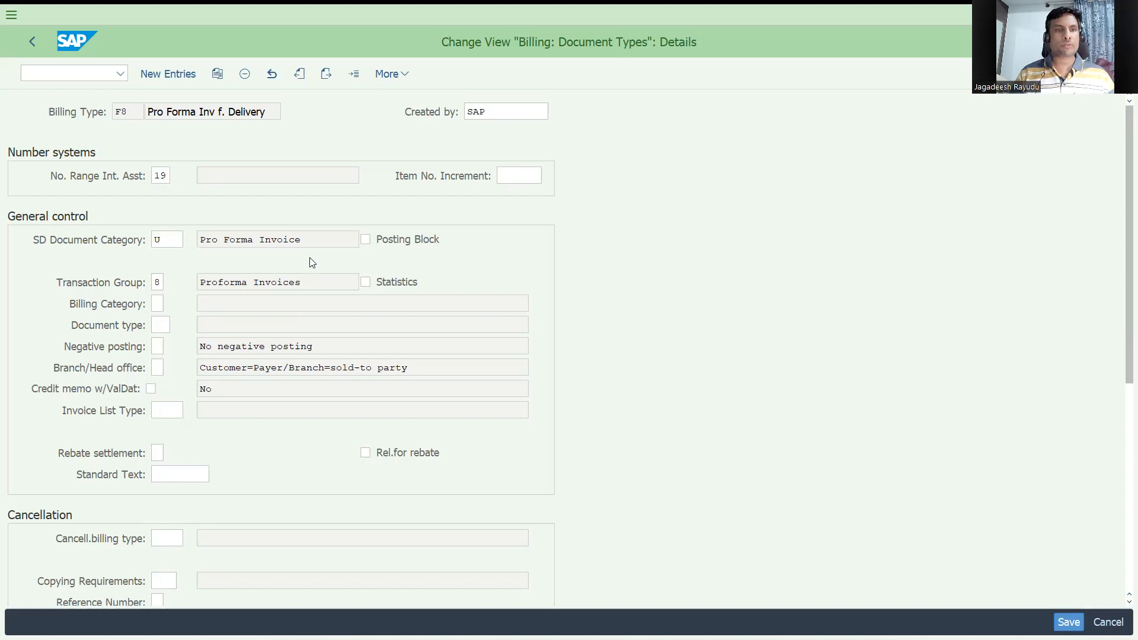
pyautogui.click(178, 240)
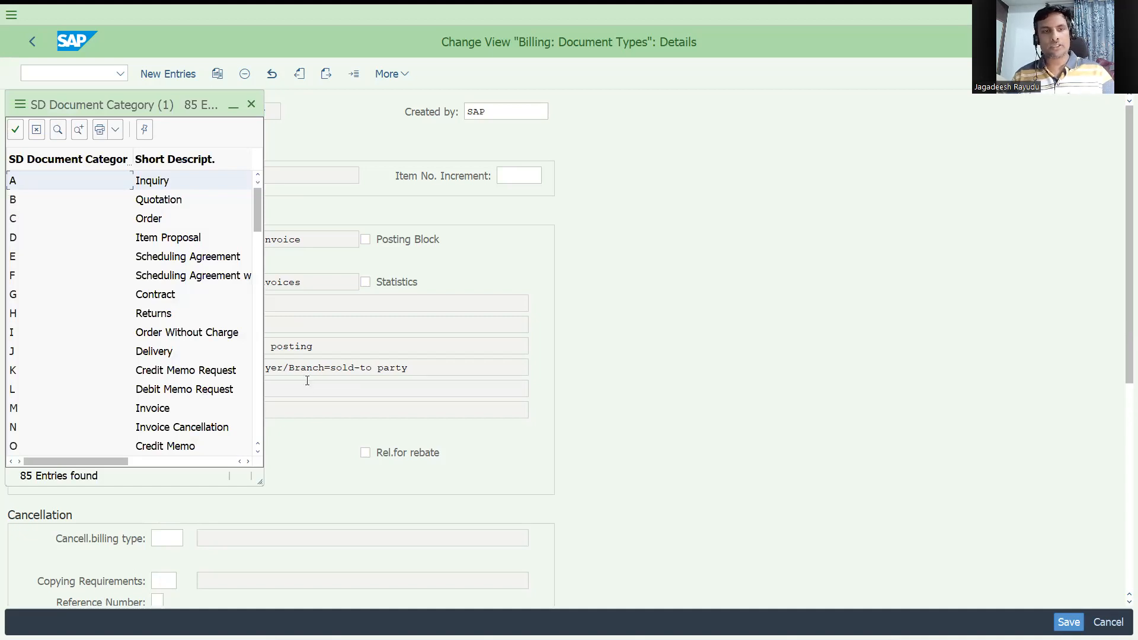
pyautogui.click(66, 73)
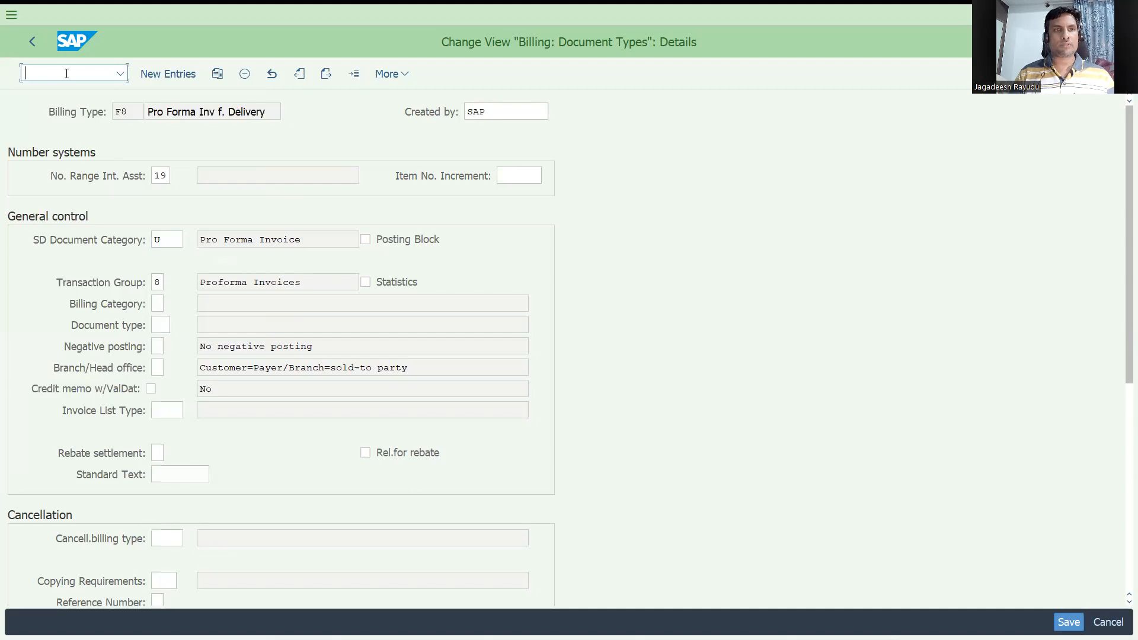
# Step: Start transaction VA01 to create a sales document
pyautogui.write('/nva01')
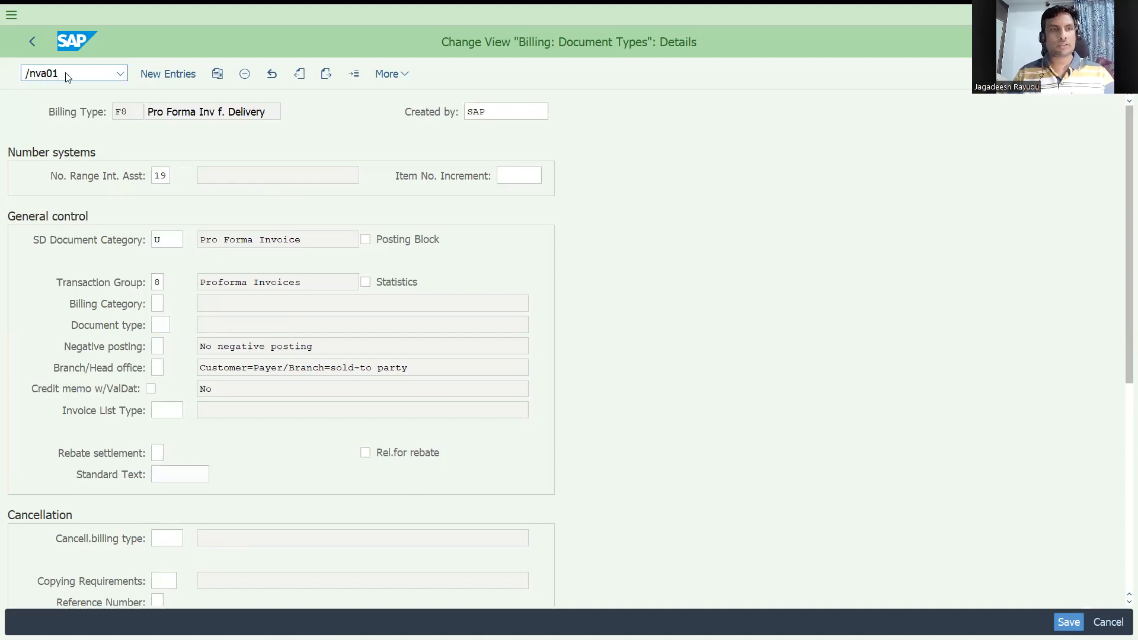
pyautogui.press('Return')
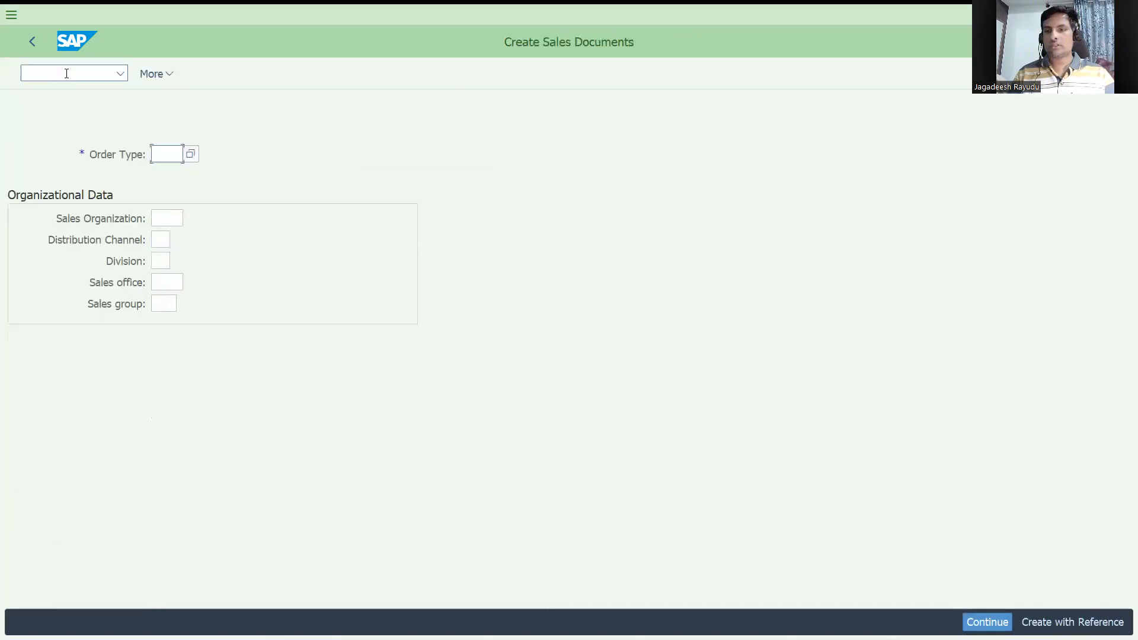
# Step: Start a standard order of type OR, picking the sales organization, distribution channel and division from previous entries
pyautogui.write('or')
pyautogui.press('Tab')
pyautogui.press('Down')
pyautogui.press('Return')
pyautogui.press('Tab')
pyautogui.press('Down')
pyautogui.press('Return')
pyautogui.press('Tab')
pyautogui.press('Down')
pyautogui.press('Return')
pyautogui.press('Return')
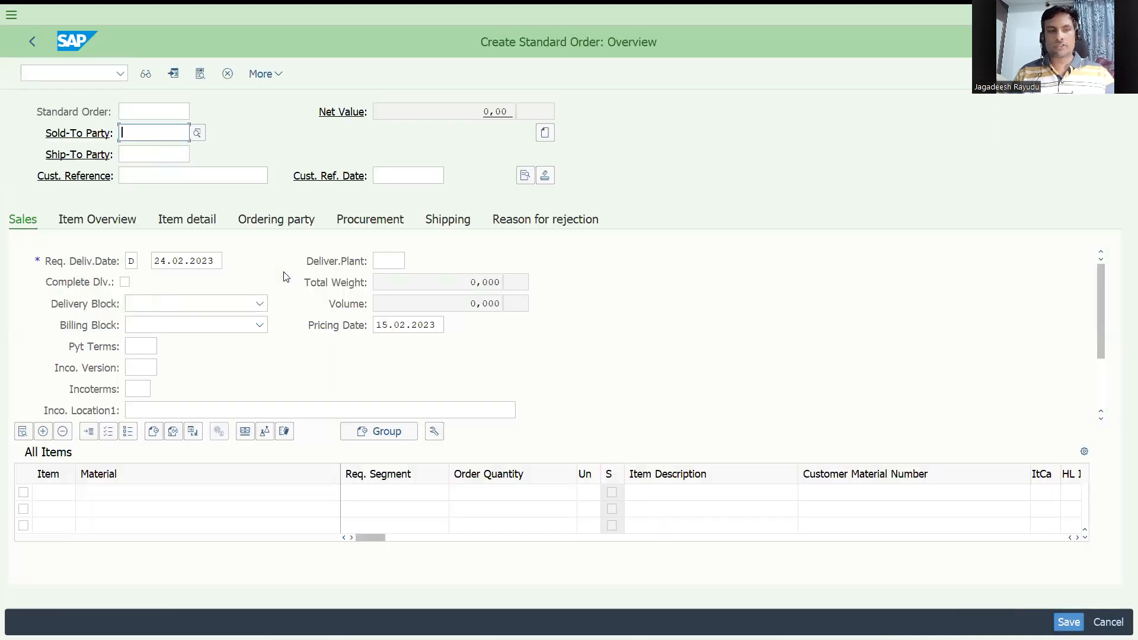
# Step: Set the sold-to party to IT104 and the customer reference to deliverrelproforma
pyautogui.press('Down')
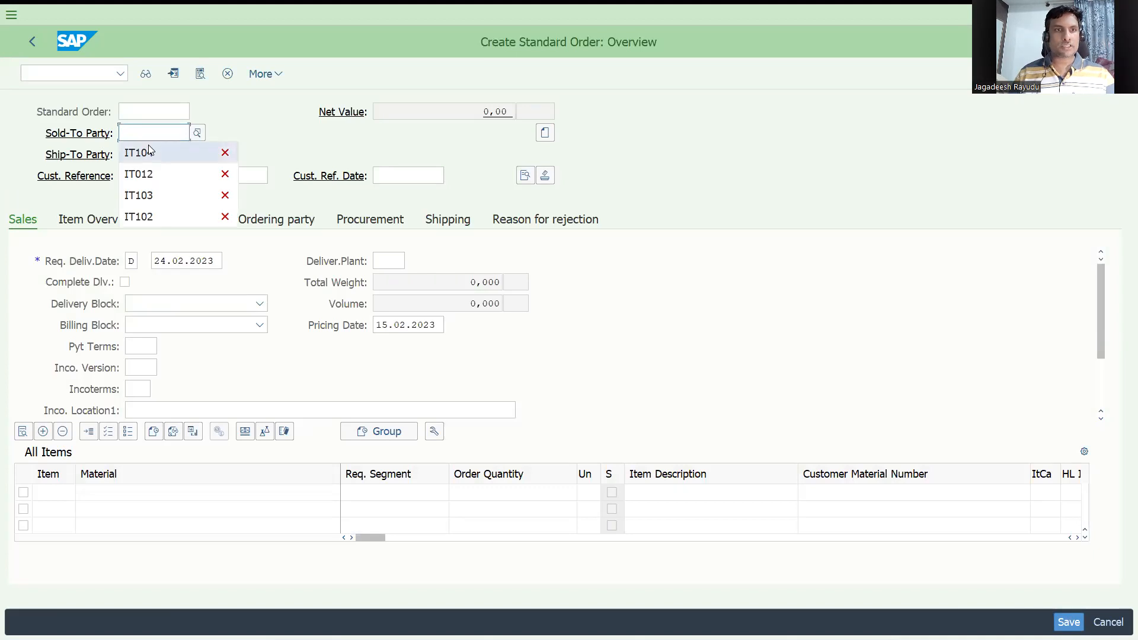
pyautogui.click(148, 152)
pyautogui.press('Return')
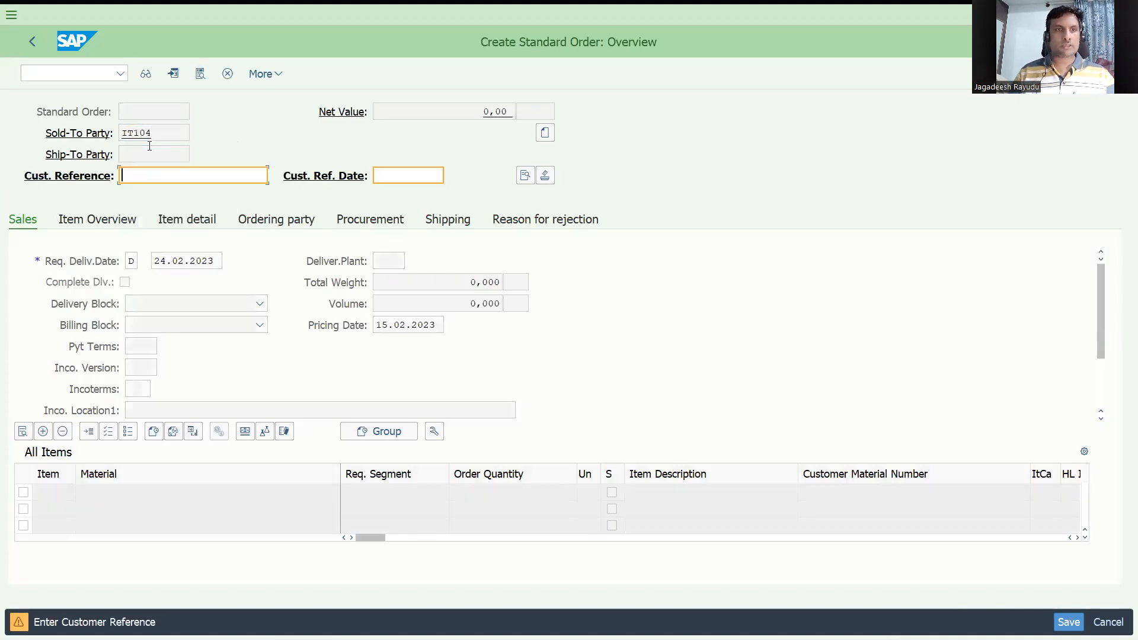
pyautogui.write('deliver')
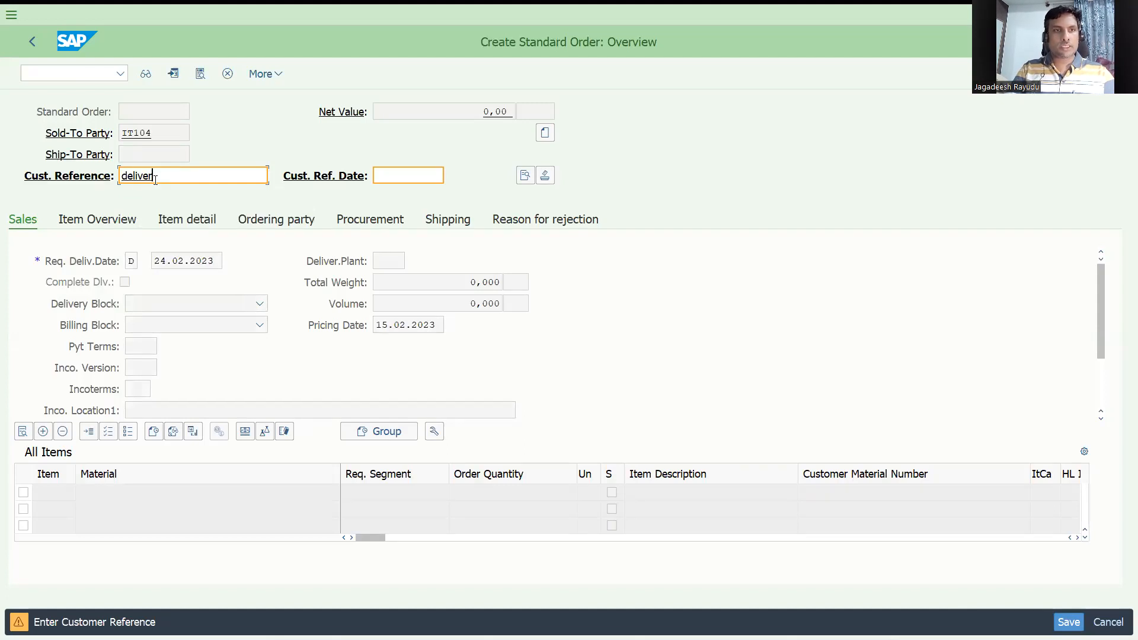
pyautogui.write('relproforma')
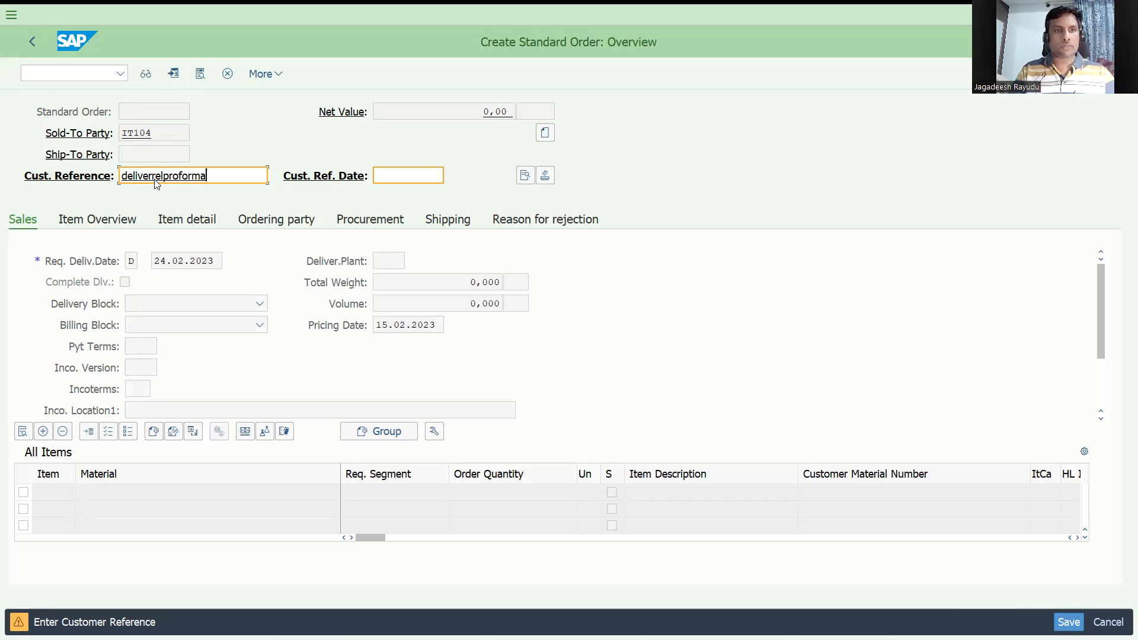
pyautogui.press('Return')
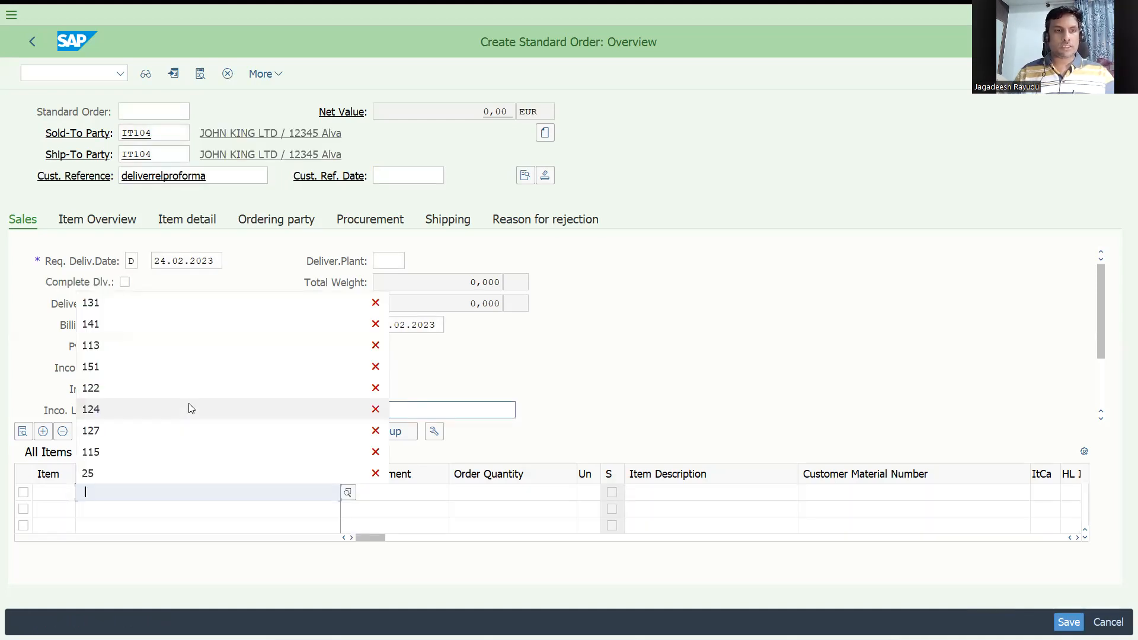
# Step: Add an item with material 131 and order quantity 1
pyautogui.press('Down')
pyautogui.press('Return')
pyautogui.press('Tab')
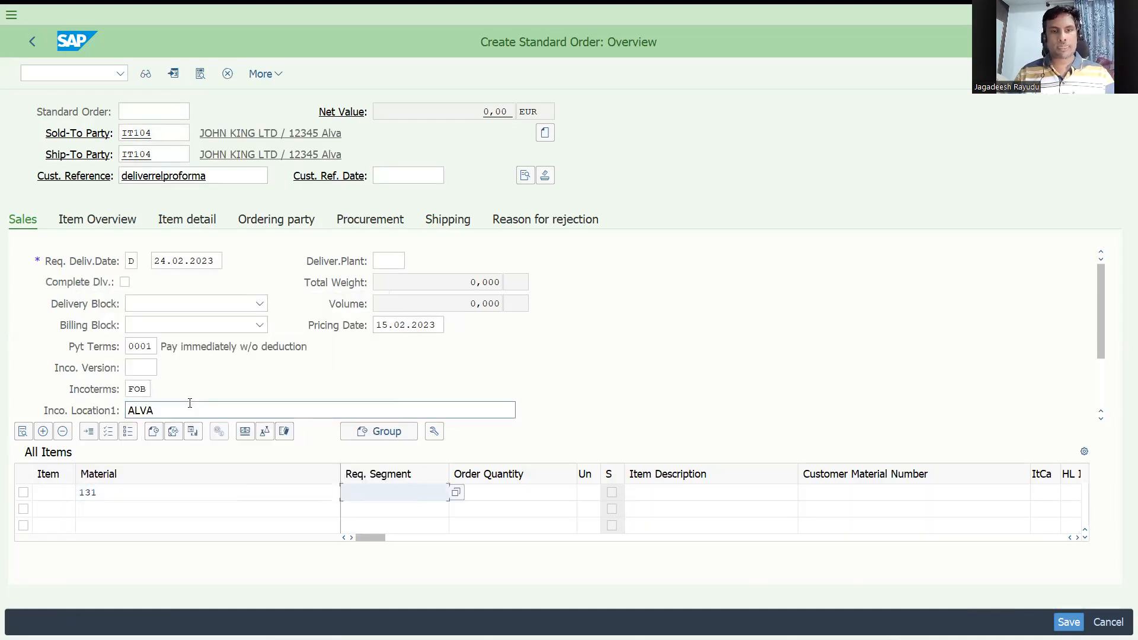
pyautogui.press('Tab')
pyautogui.write('1')
pyautogui.press('Return')
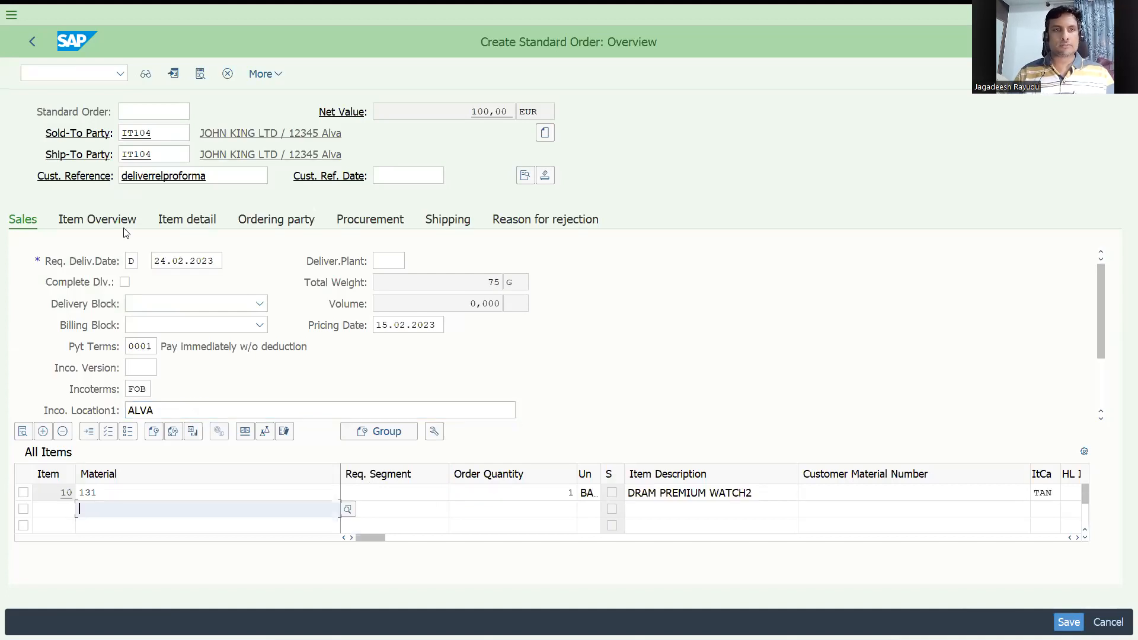
# Step: Check the order's incompletion log and save the standard order
pyautogui.click(264, 74)
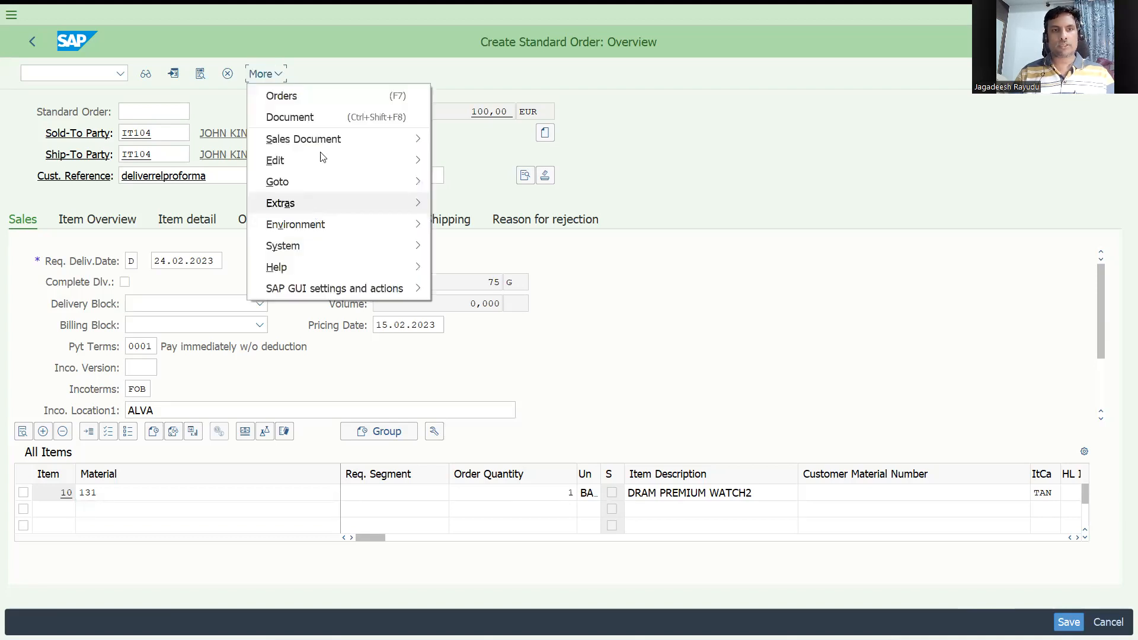
pyautogui.moveTo(314, 139)
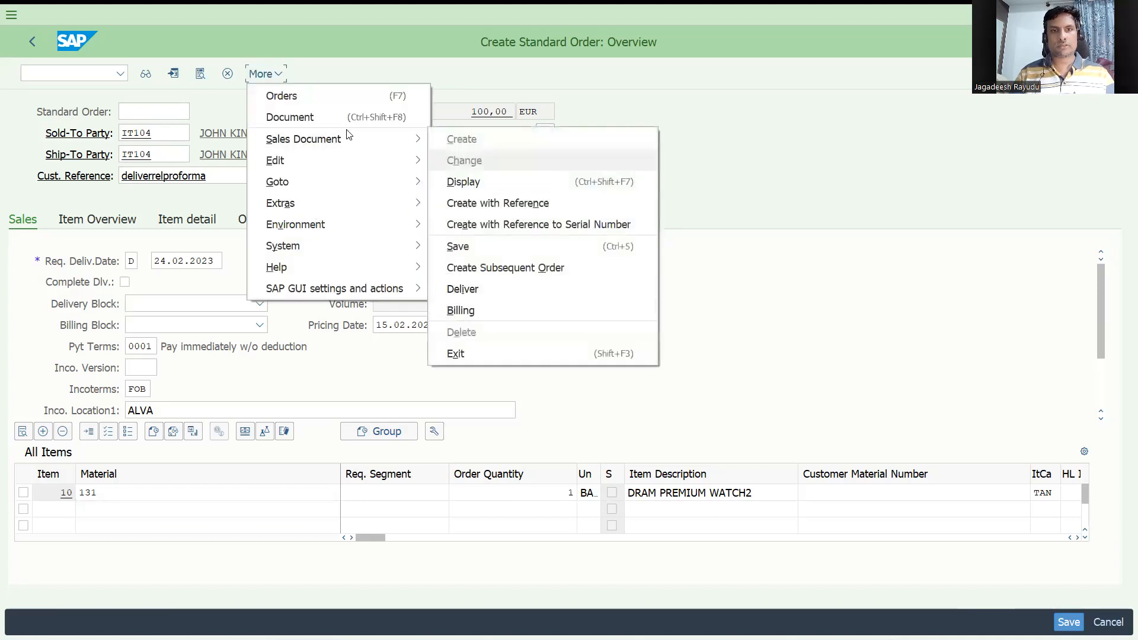
pyautogui.moveTo(320, 160)
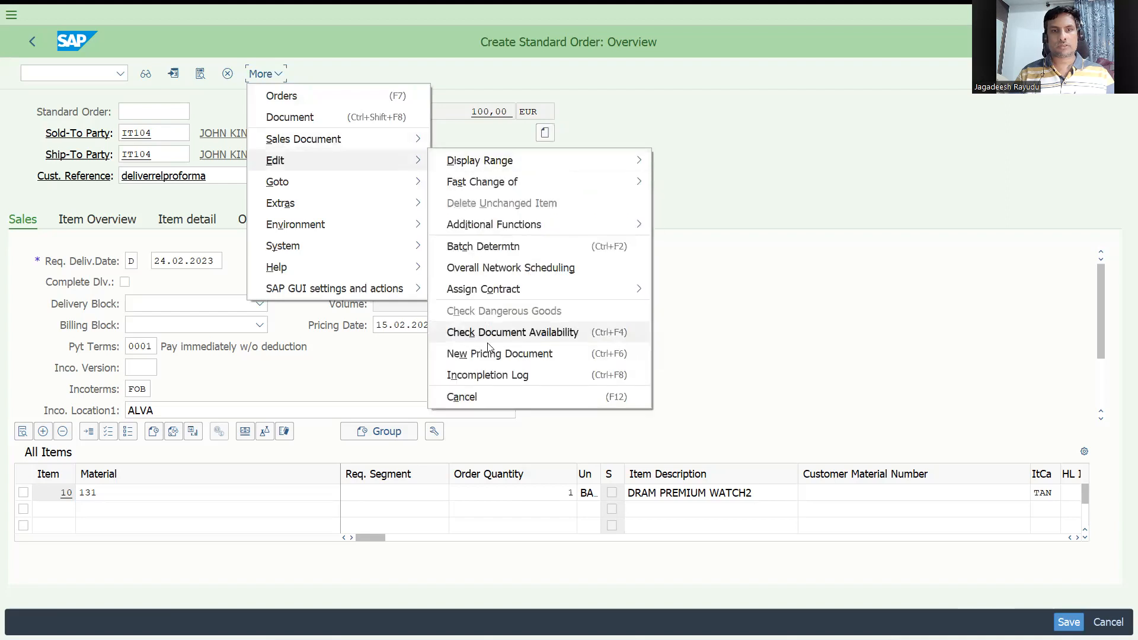
pyautogui.click(494, 377)
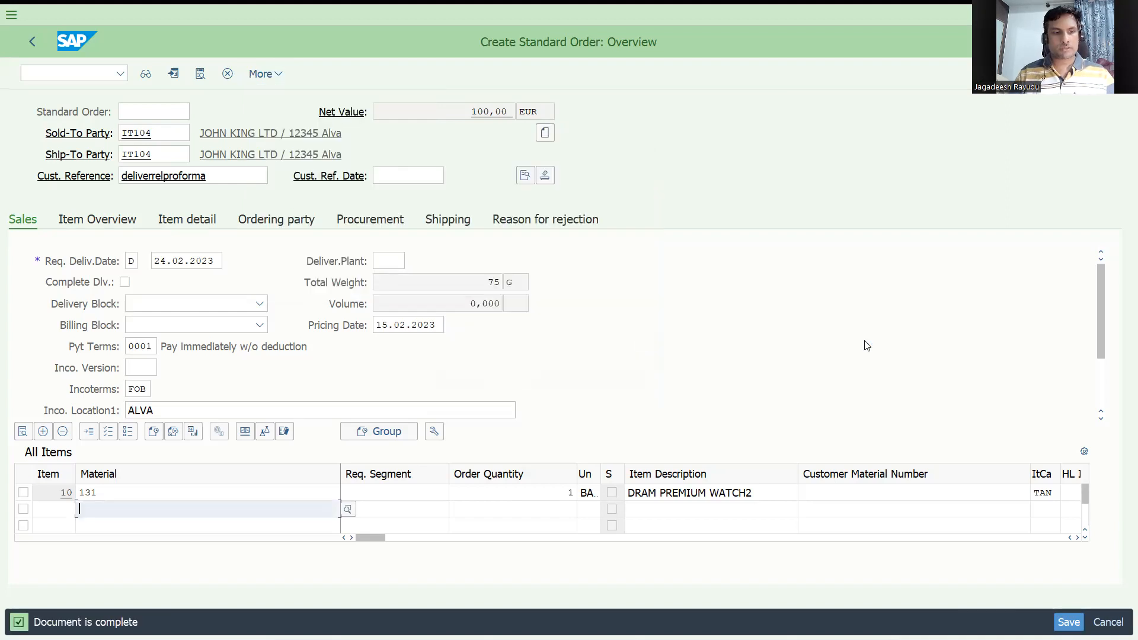
pyautogui.hotkey('ctrl', 's')
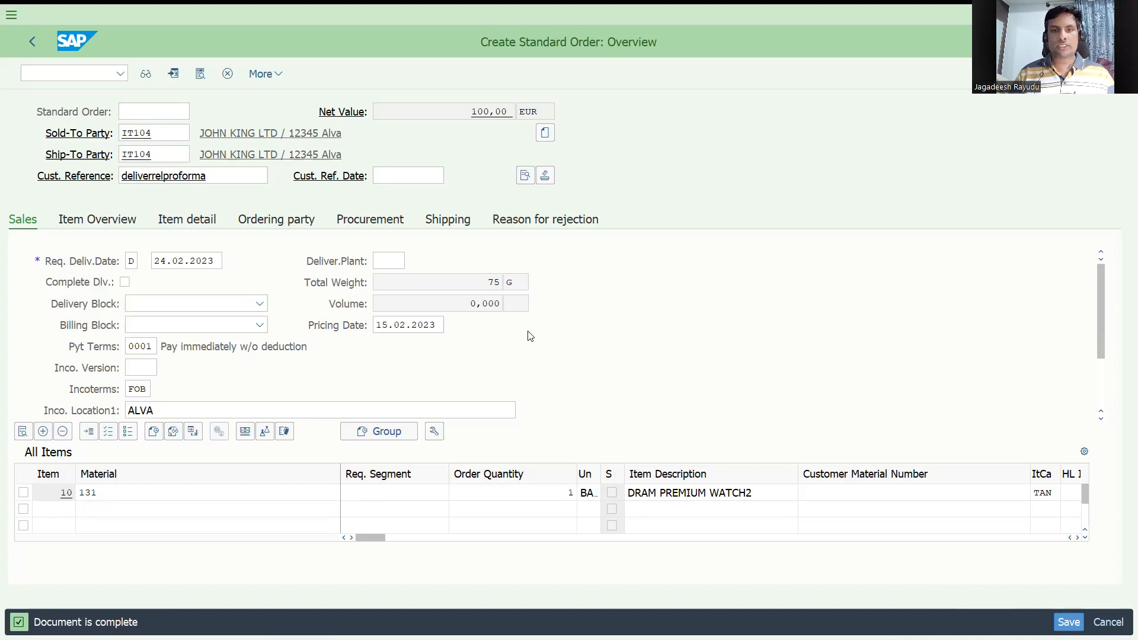
# Step: Try to create an outbound delivery for order 203 from shipping point DRS1 with transaction VL01N
pyautogui.click(51, 72)
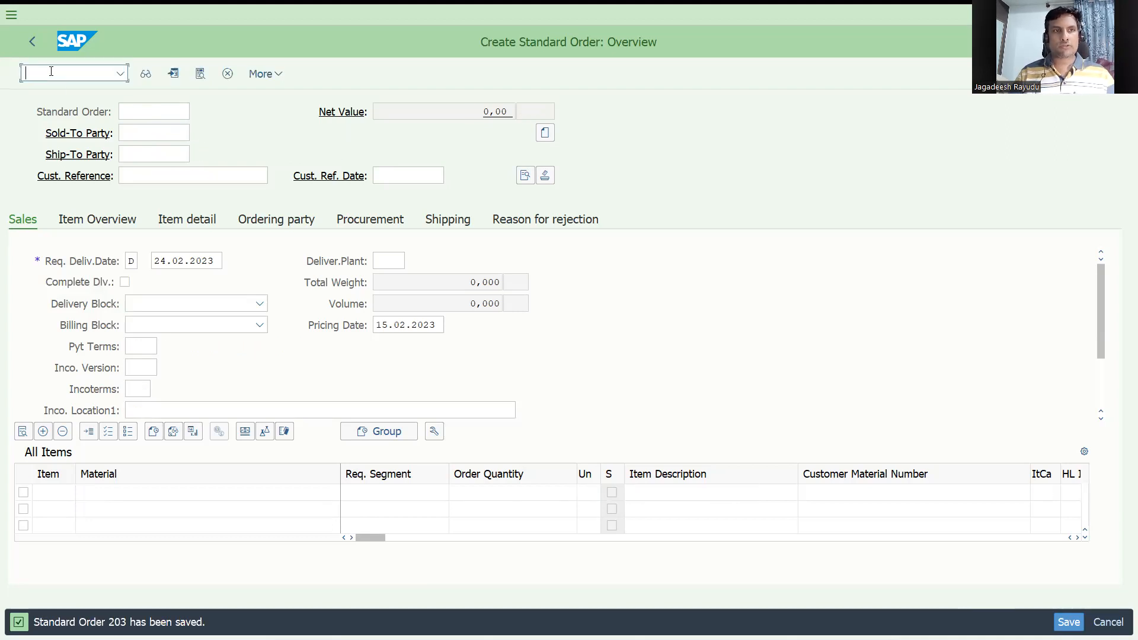
pyautogui.write('/nv')
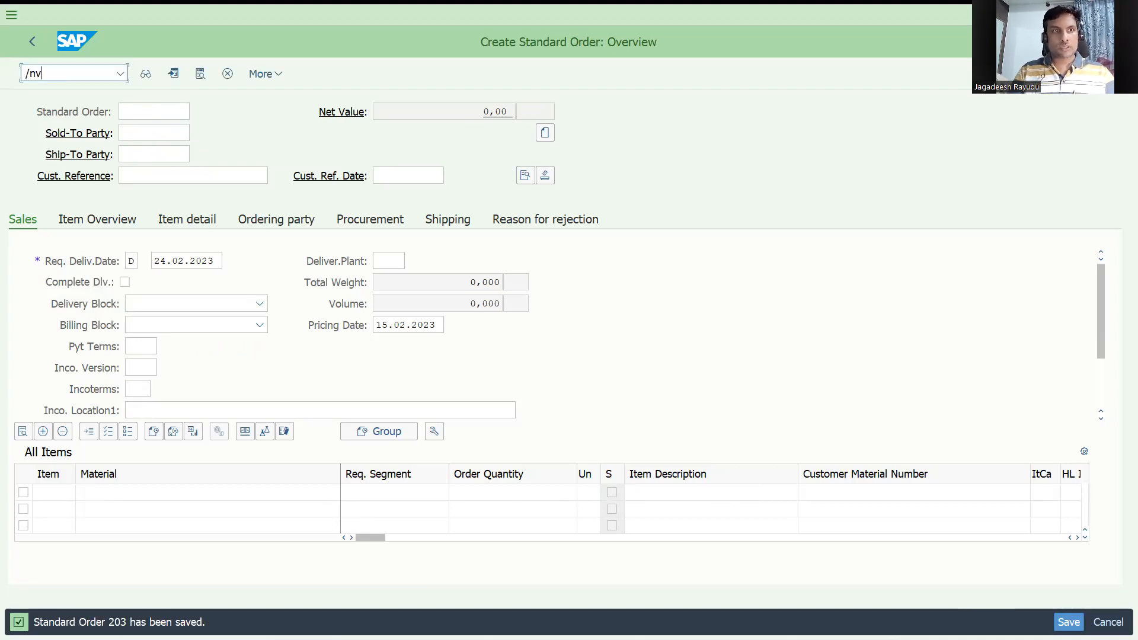
pyautogui.write('f')
pyautogui.press('BackSpace')
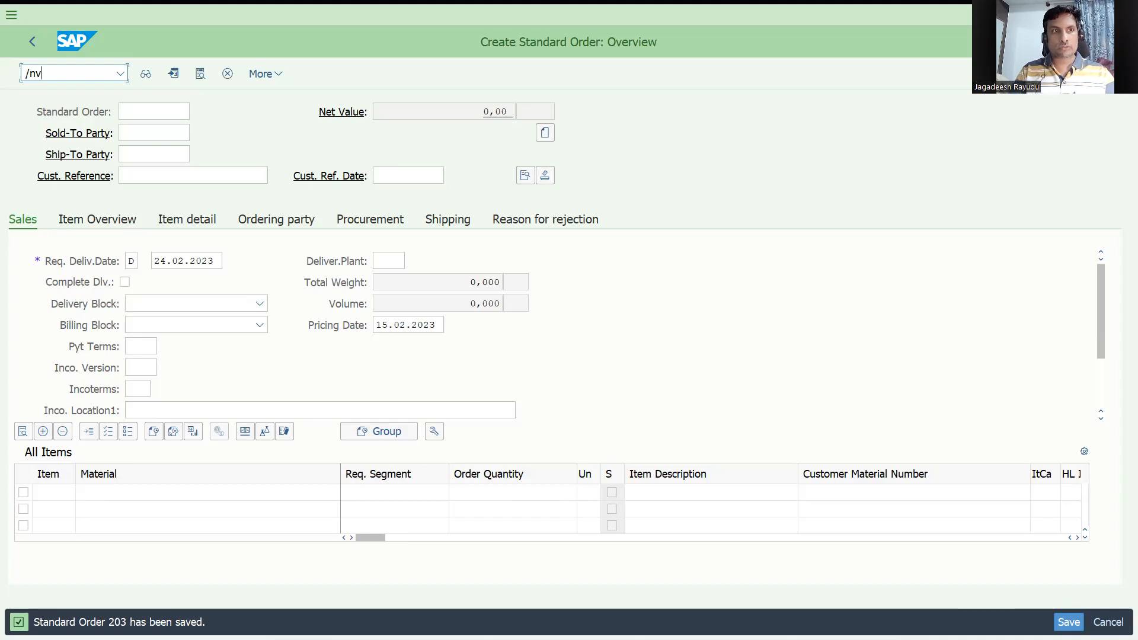
pyautogui.write('l01n')
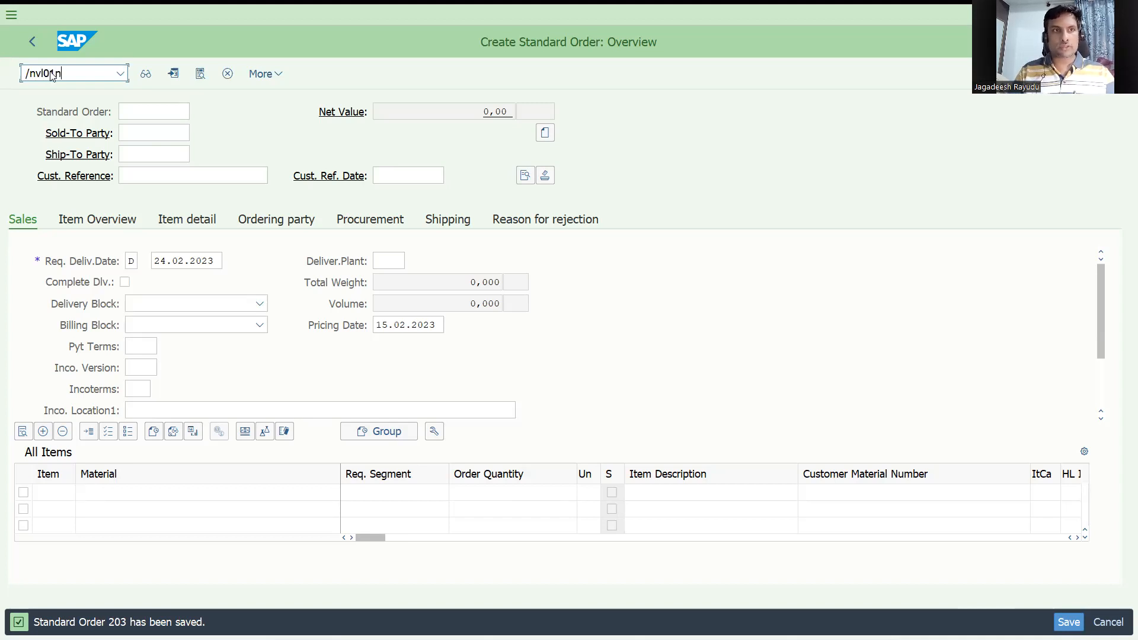
pyautogui.press('Return')
pyautogui.click(181, 154)
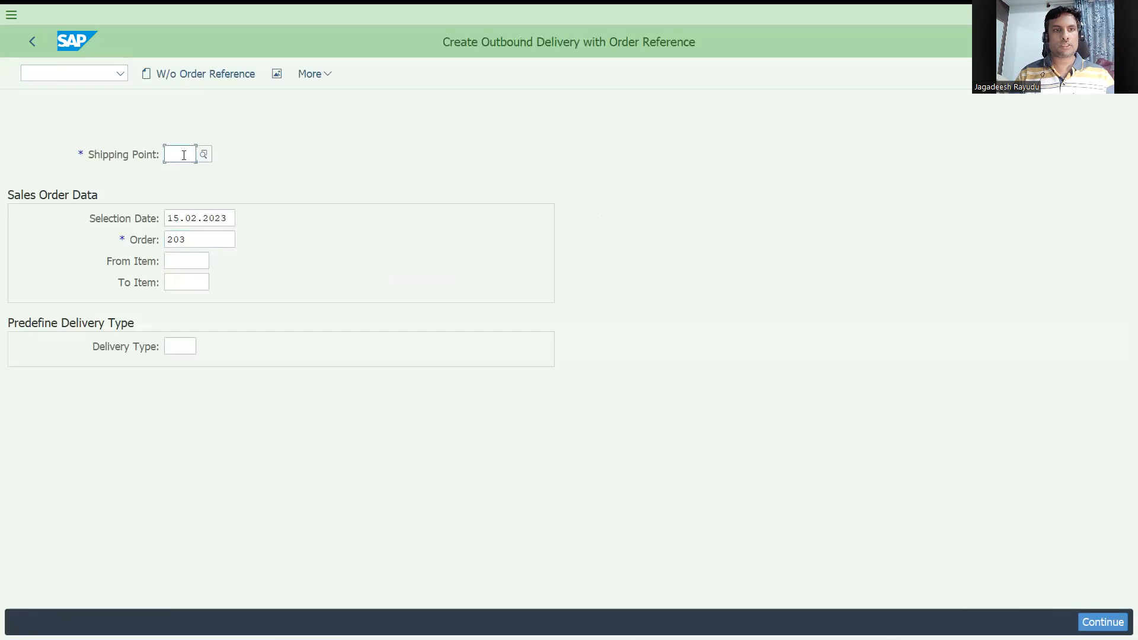
pyautogui.click(182, 172)
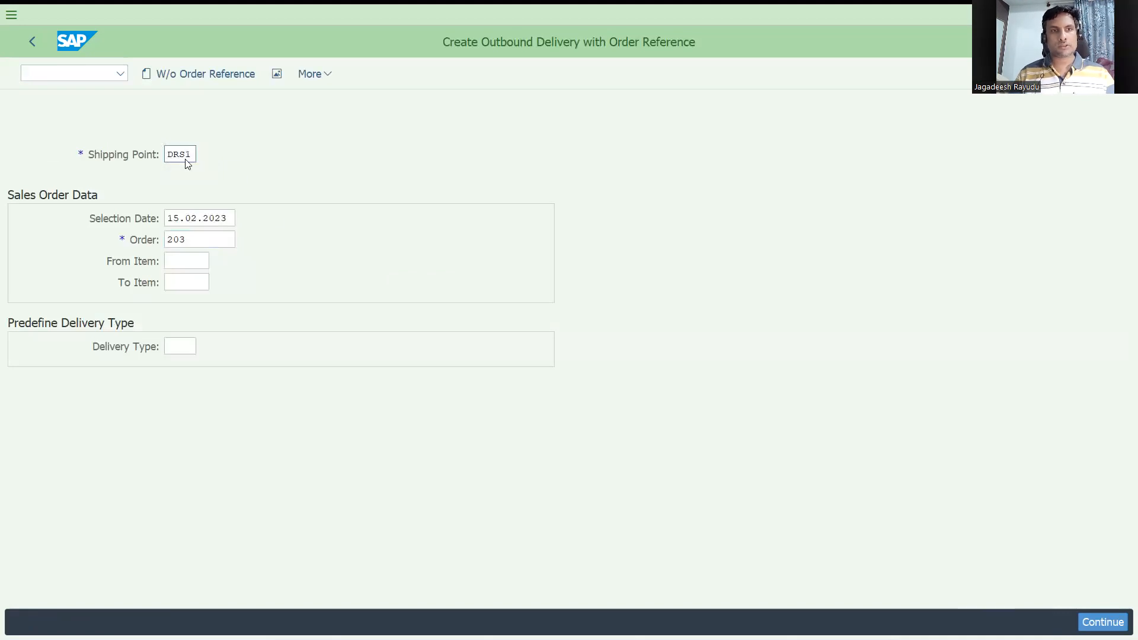
pyautogui.press('Return')
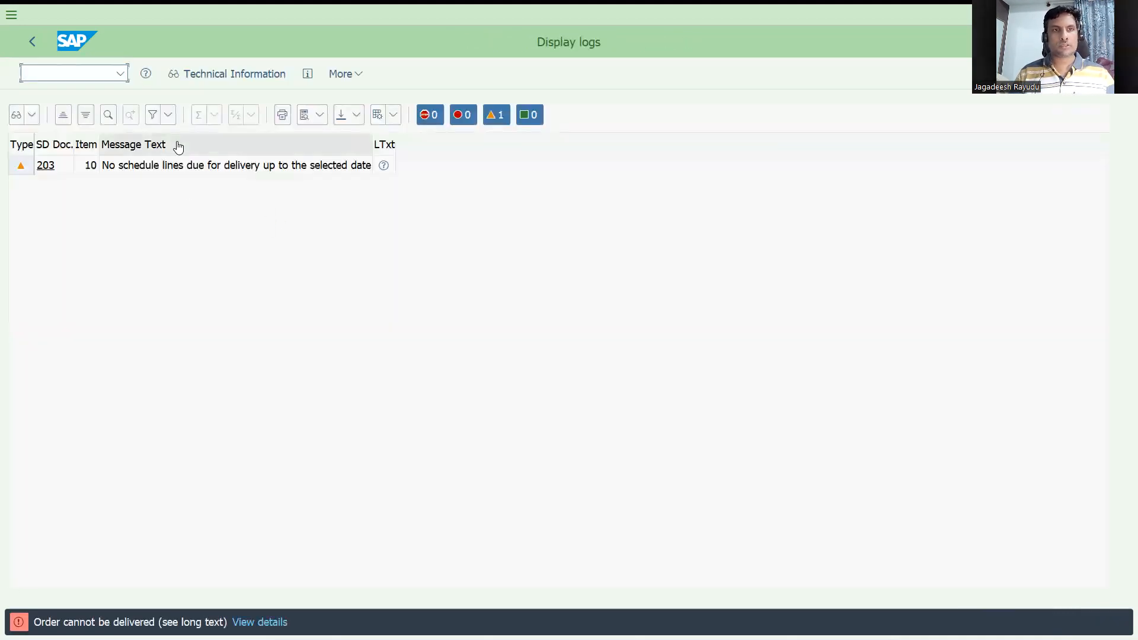
# Step: Go back and retry the delivery for order 203 with a later selection date
pyautogui.click(32, 41)
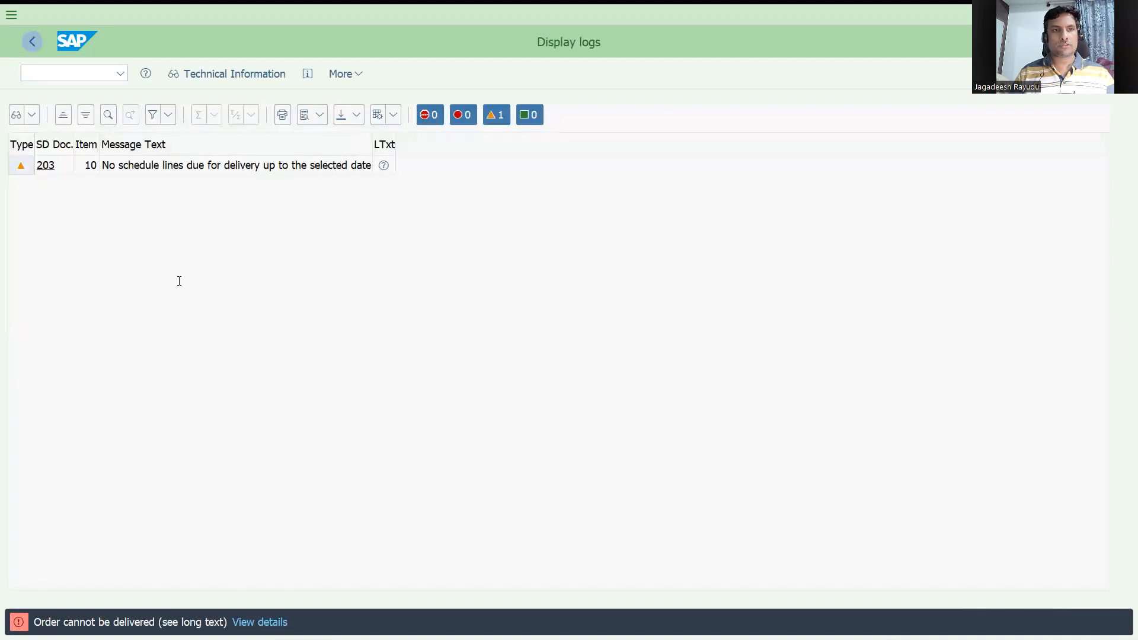
pyautogui.press('Return')
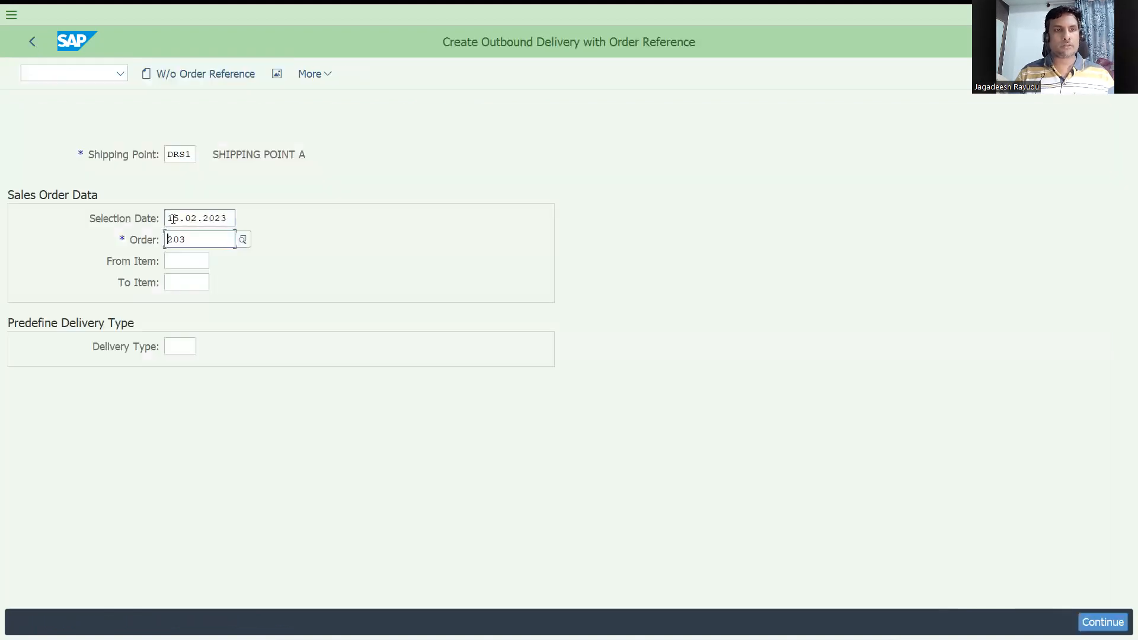
pyautogui.click(173, 219)
pyautogui.write('8')
pyautogui.press('Return')
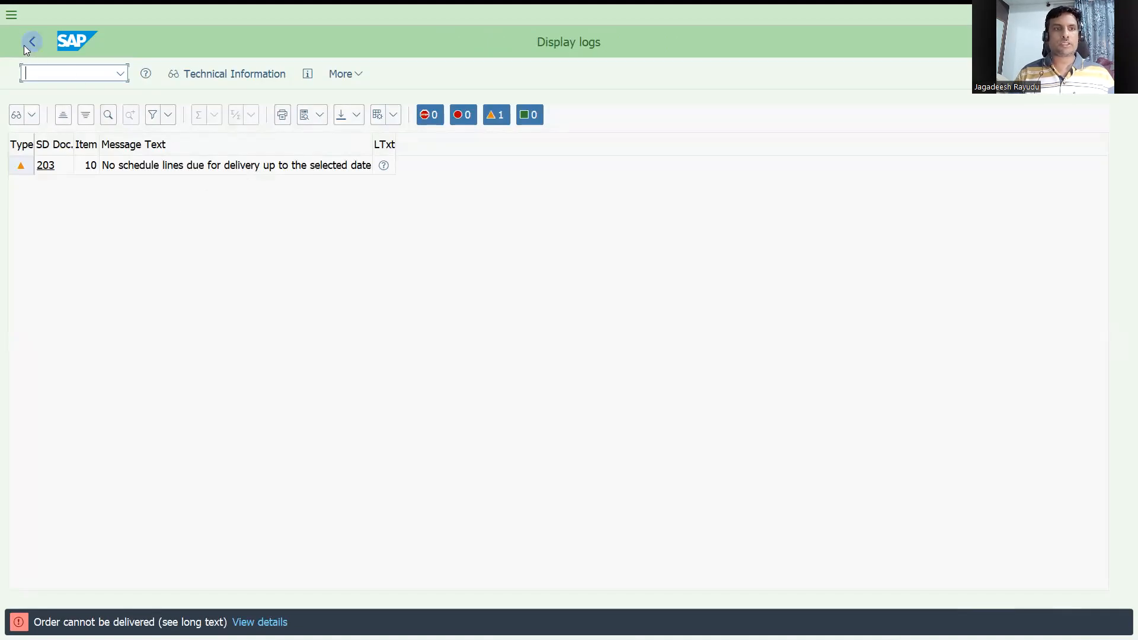
pyautogui.click(24, 45)
pyautogui.click(171, 218)
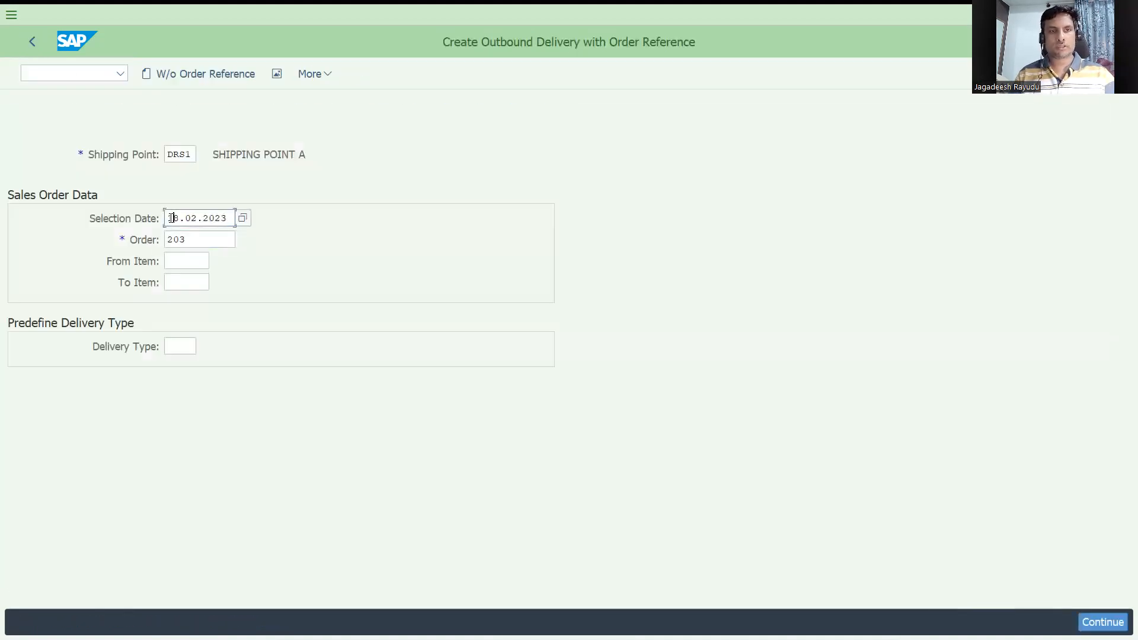
pyautogui.press('Return')
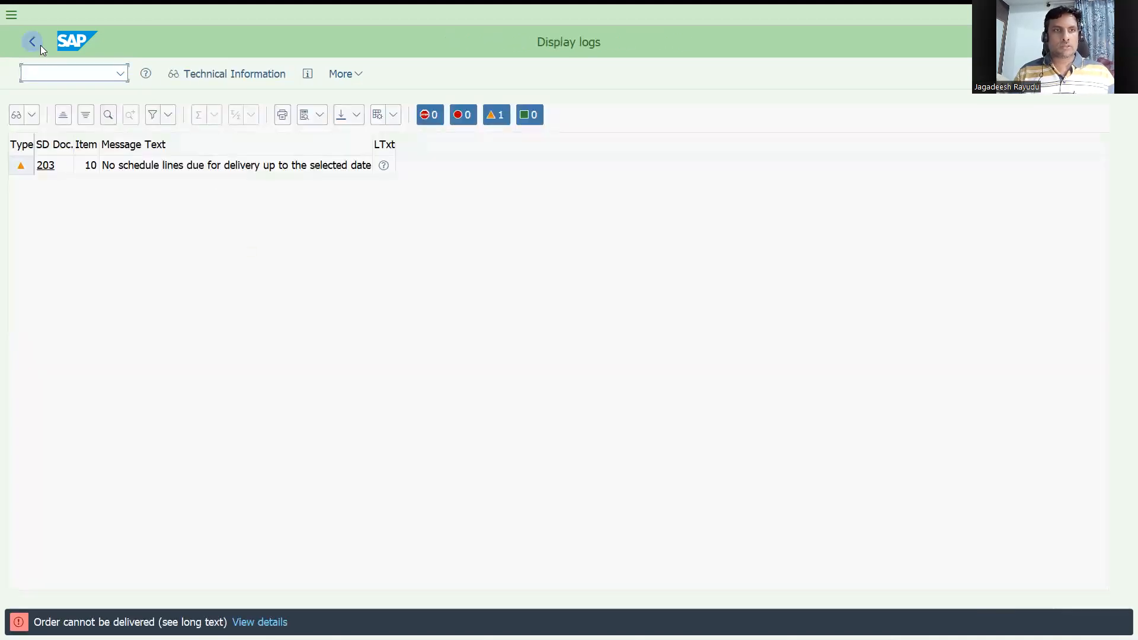
# Step: Display order 203 with VA03 and examine item 10's schedule lines
pyautogui.write('/nva03')
pyautogui.press('Return')
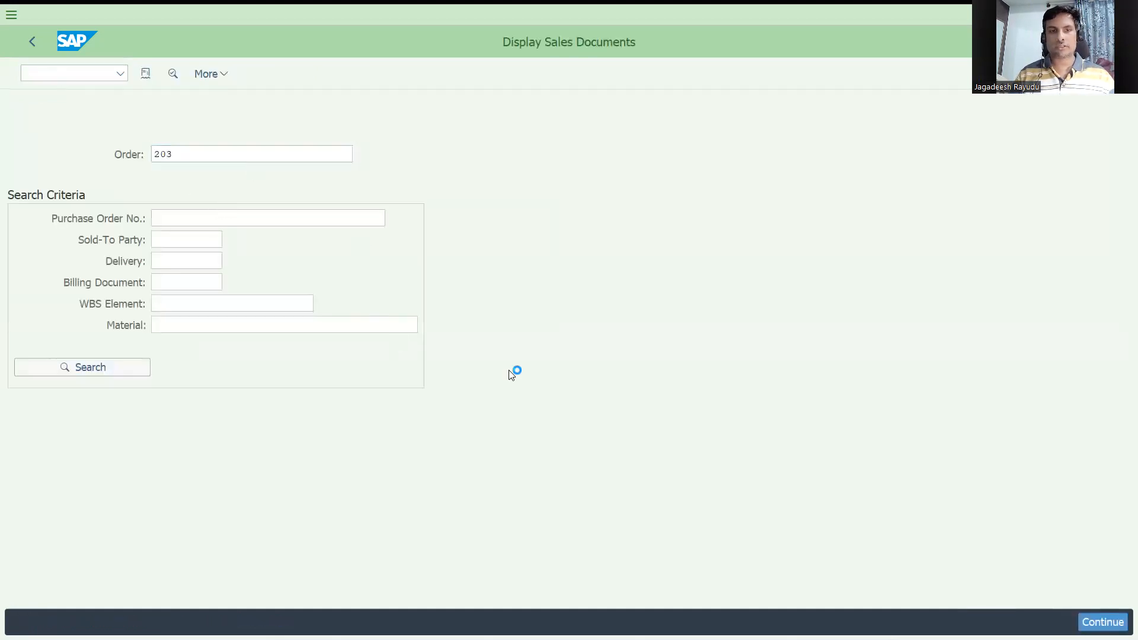
pyautogui.press('Return')
pyautogui.doubleClick(479, 493)
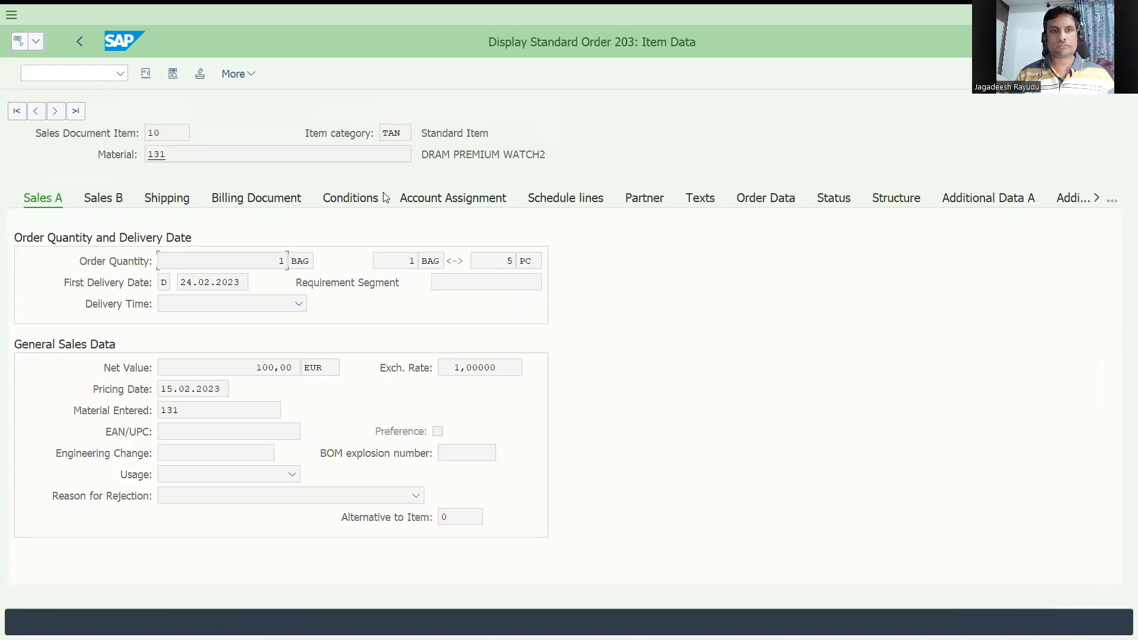
pyautogui.click(567, 205)
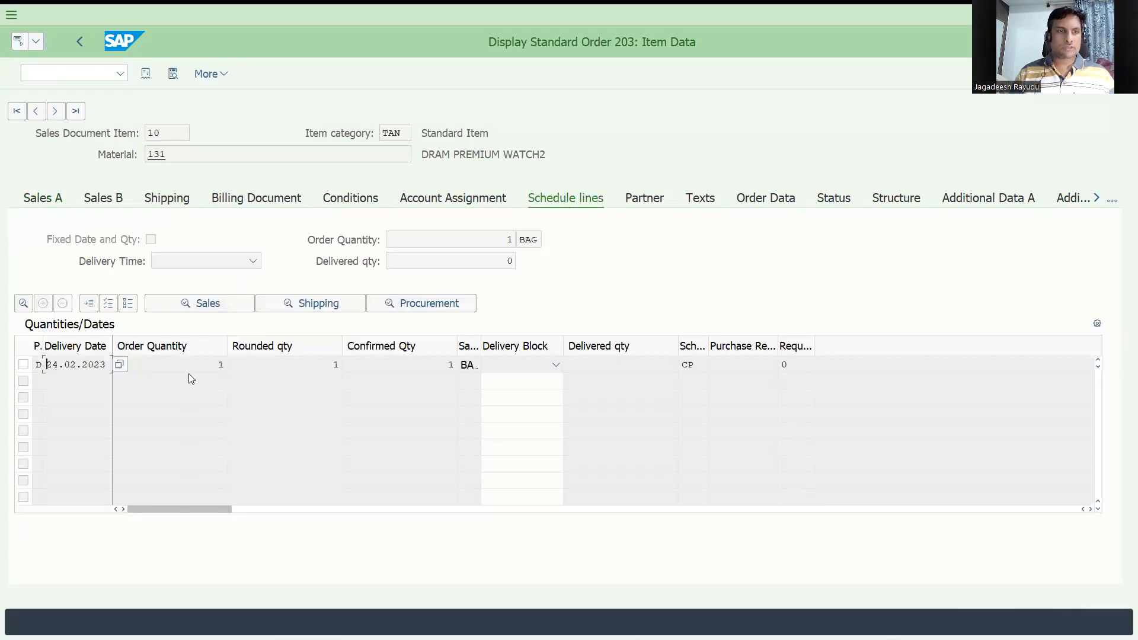
# Step: Return to delivery creation for order 203 and set the selection date to 24.02.2023
pyautogui.click(57, 76)
pyautogui.write('/nva02')
pyautogui.press('Return')
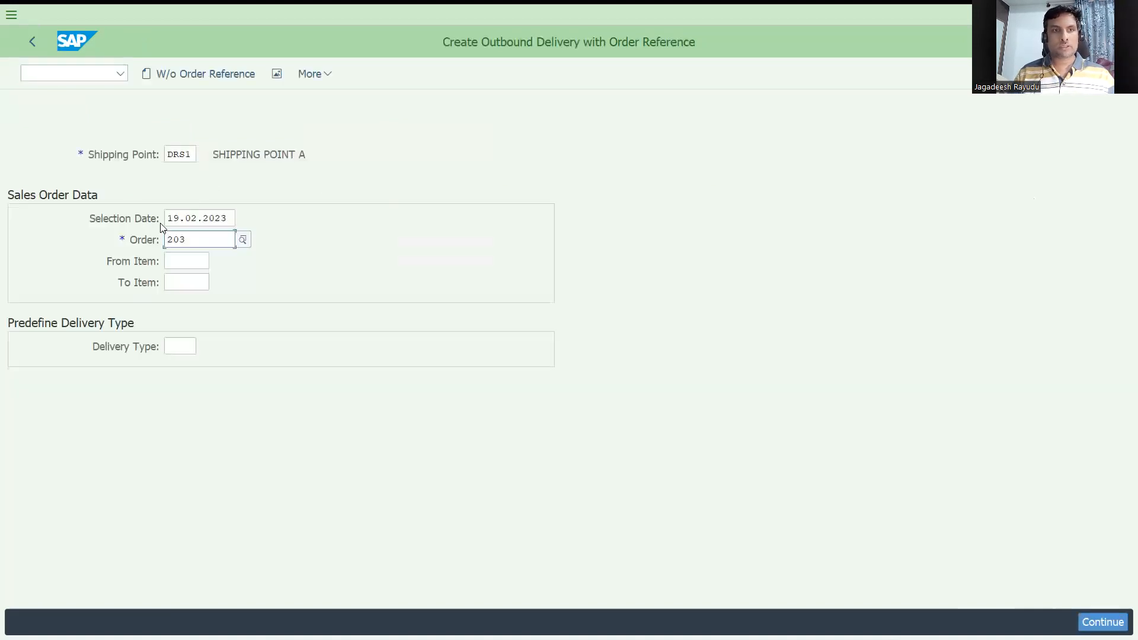
pyautogui.click(167, 218)
pyautogui.write('24')
pyautogui.press('Return')
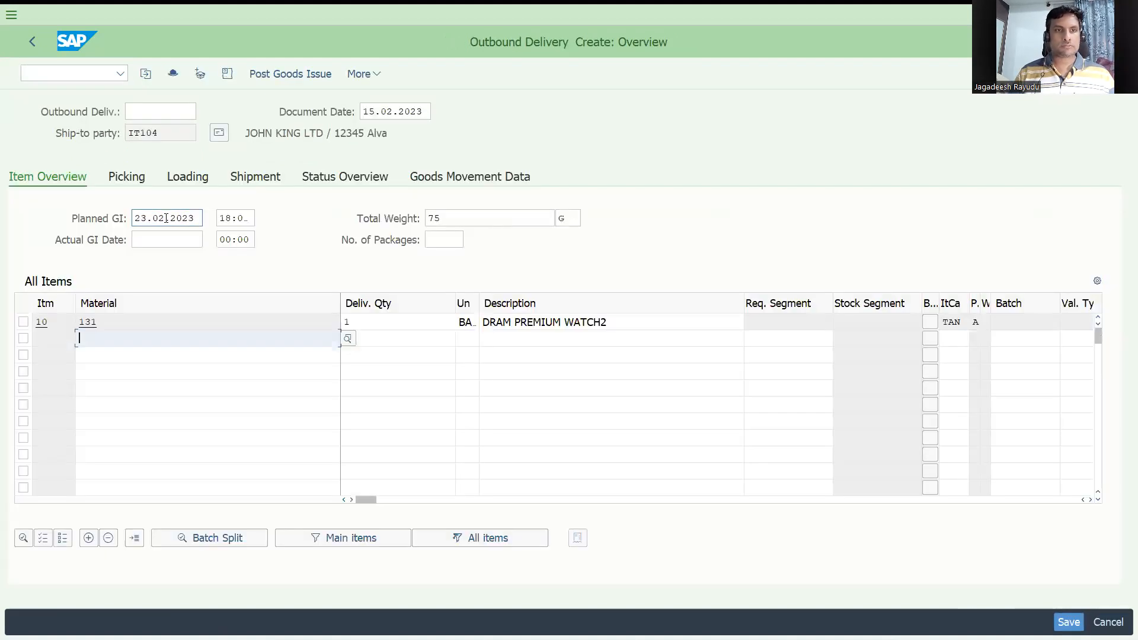
# Step: Set storage location SALE for item 10 on the Picking tab, confirm the picking and post goods issue
pyautogui.click(127, 177)
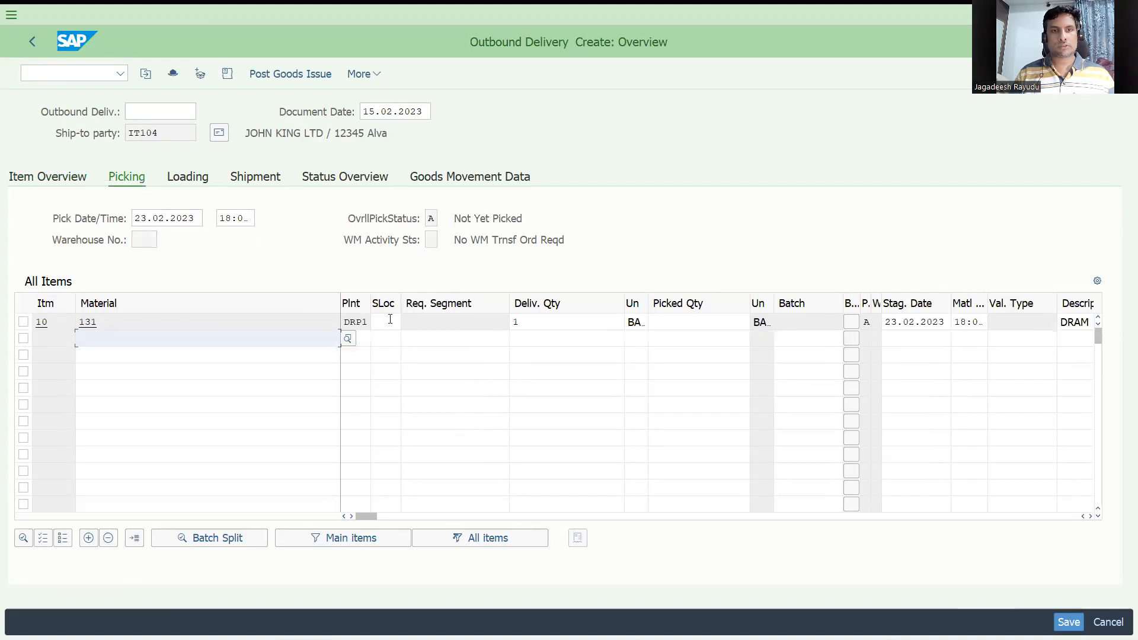
pyautogui.click(389, 321)
pyautogui.write('sale')
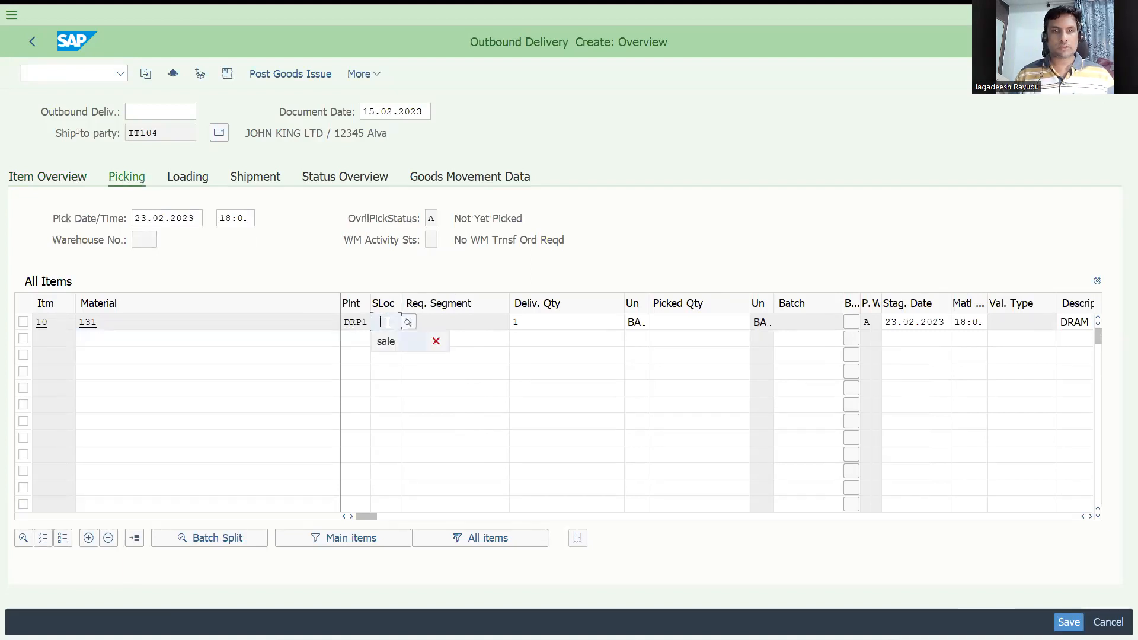
pyautogui.press('Tab')
pyautogui.press('Tab')
pyautogui.press('Tab')
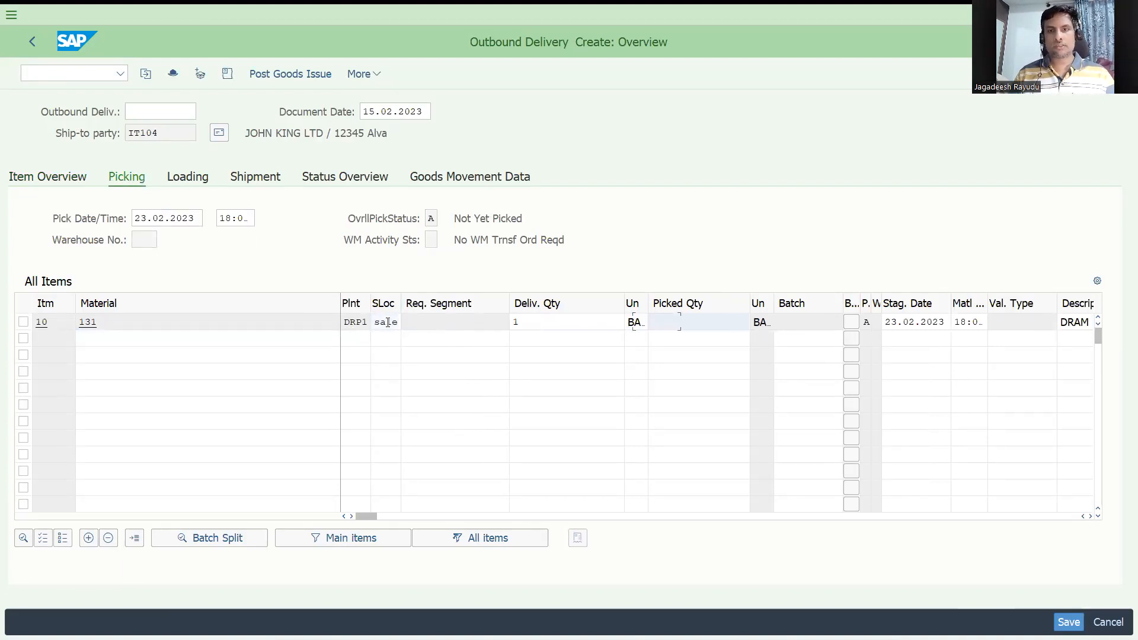
pyautogui.press('Return')
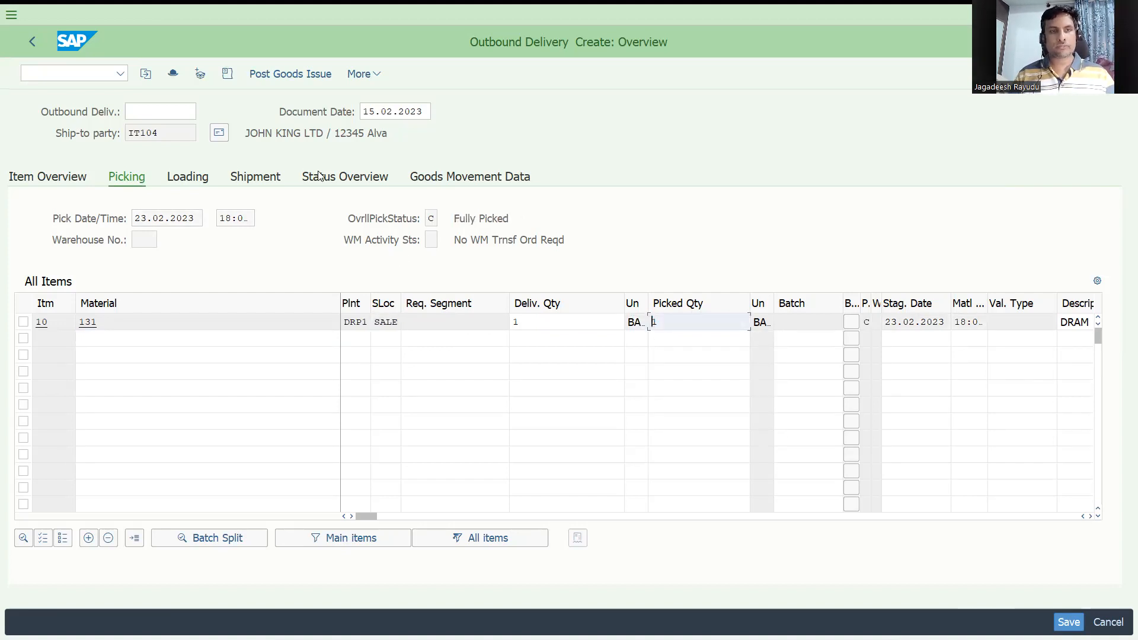
pyautogui.click(276, 75)
# Step: Create a billing document for delivery 80000127 with billing type F8 Pro Forma Inv f. Delivery and save it
pyautogui.click(84, 69)
pyautogui.write('/nvf01')
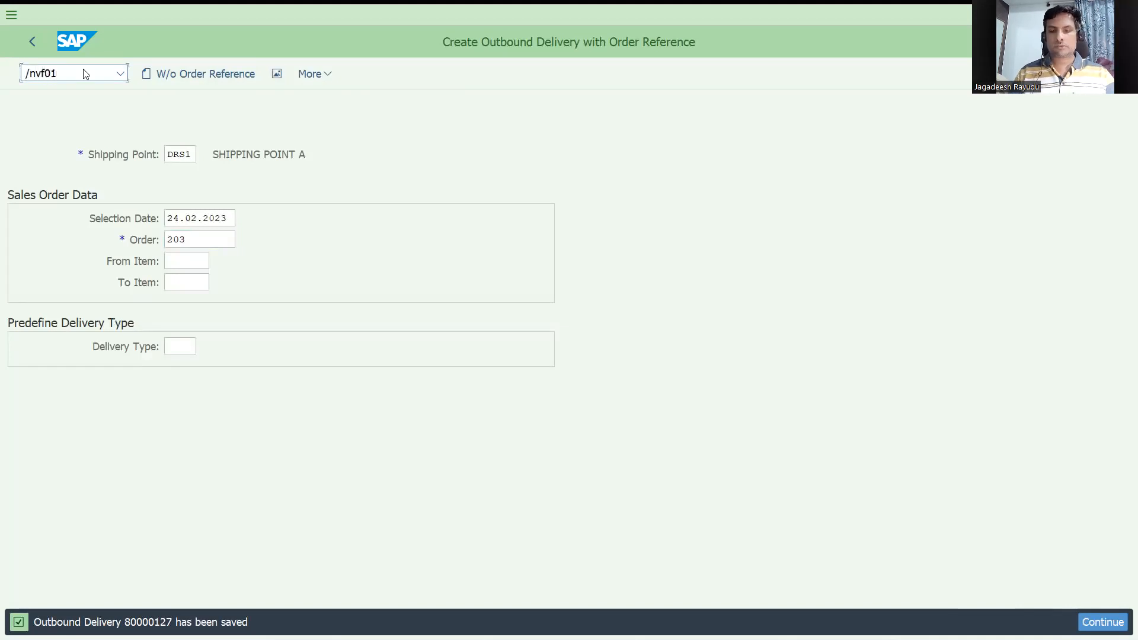
pyautogui.press('Return')
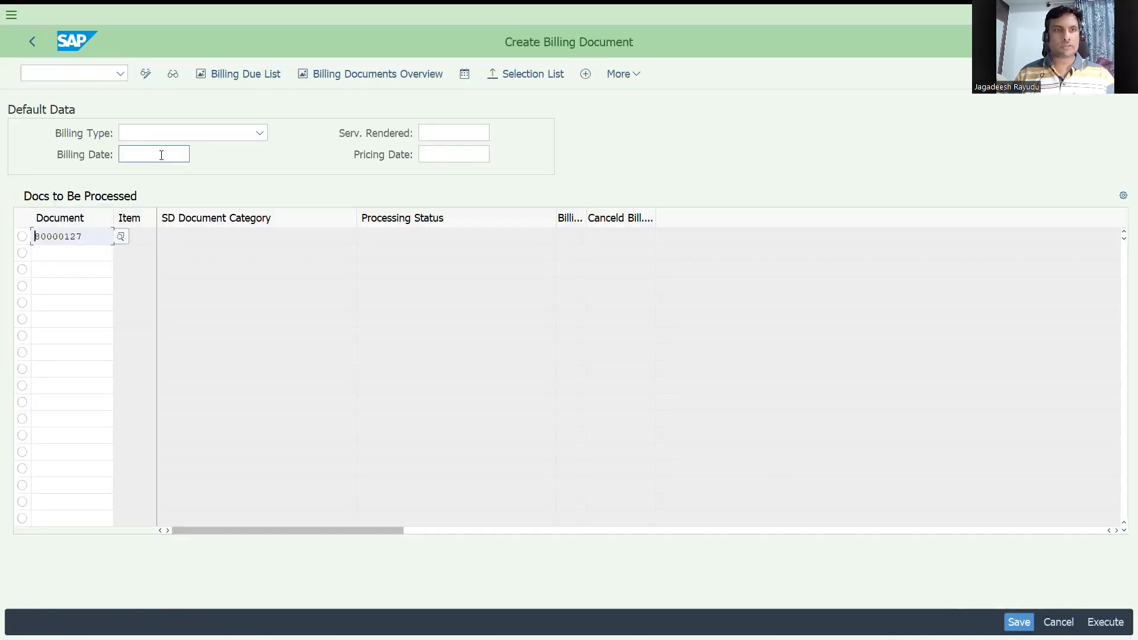
pyautogui.click(165, 137)
pyautogui.scroll(-2, 129, 312)
pyautogui.scroll(-3, 214, 432)
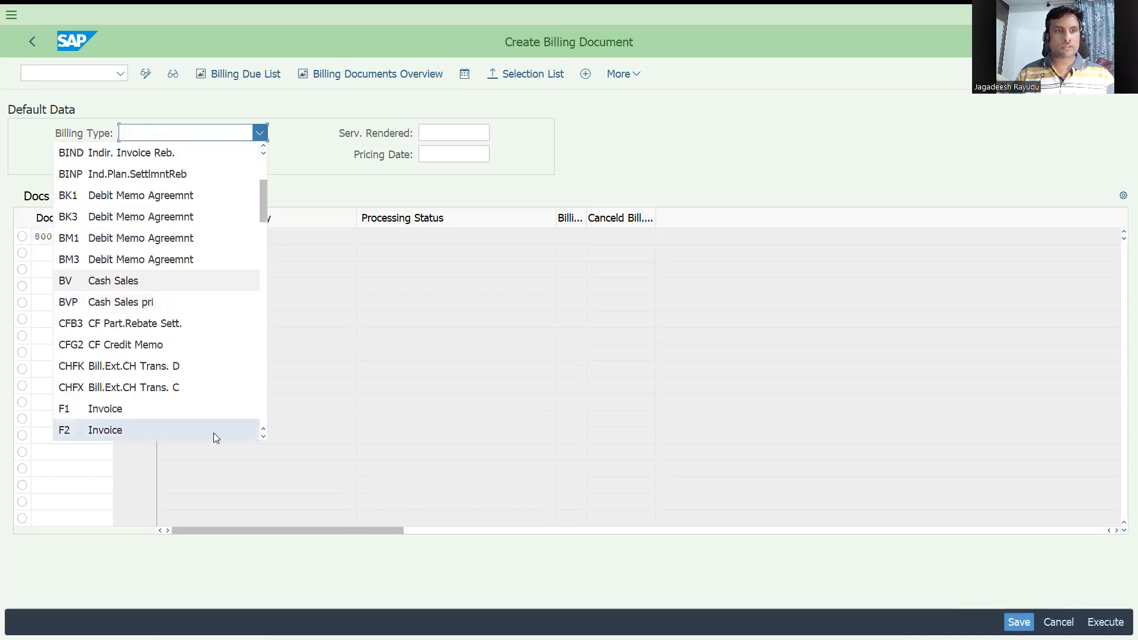
pyautogui.scroll(-1, 223, 435)
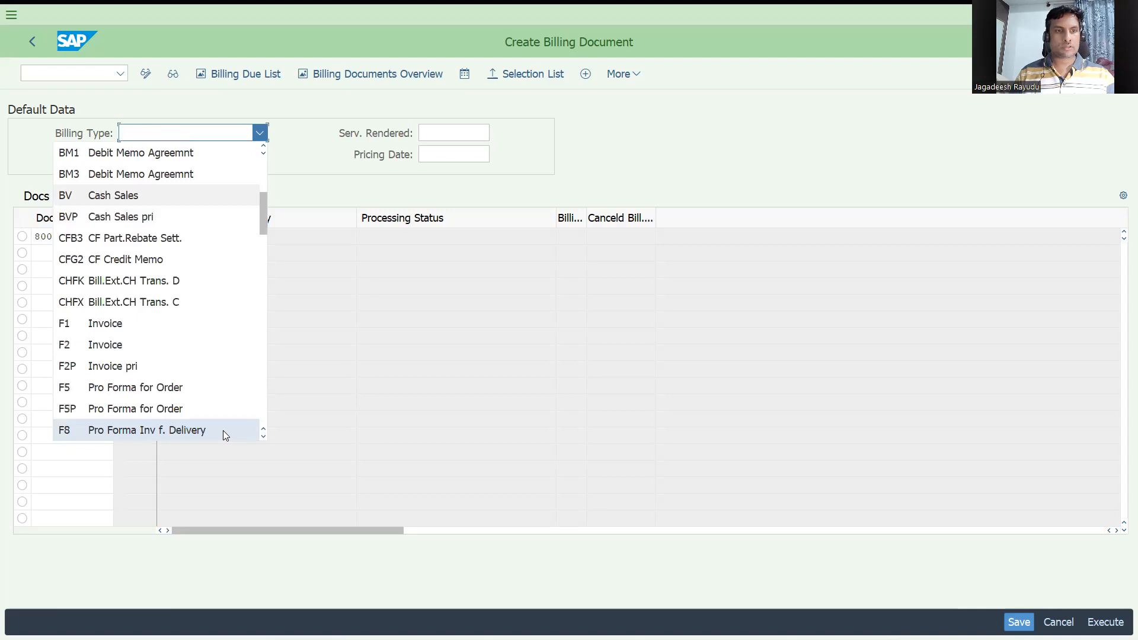
pyautogui.click(186, 432)
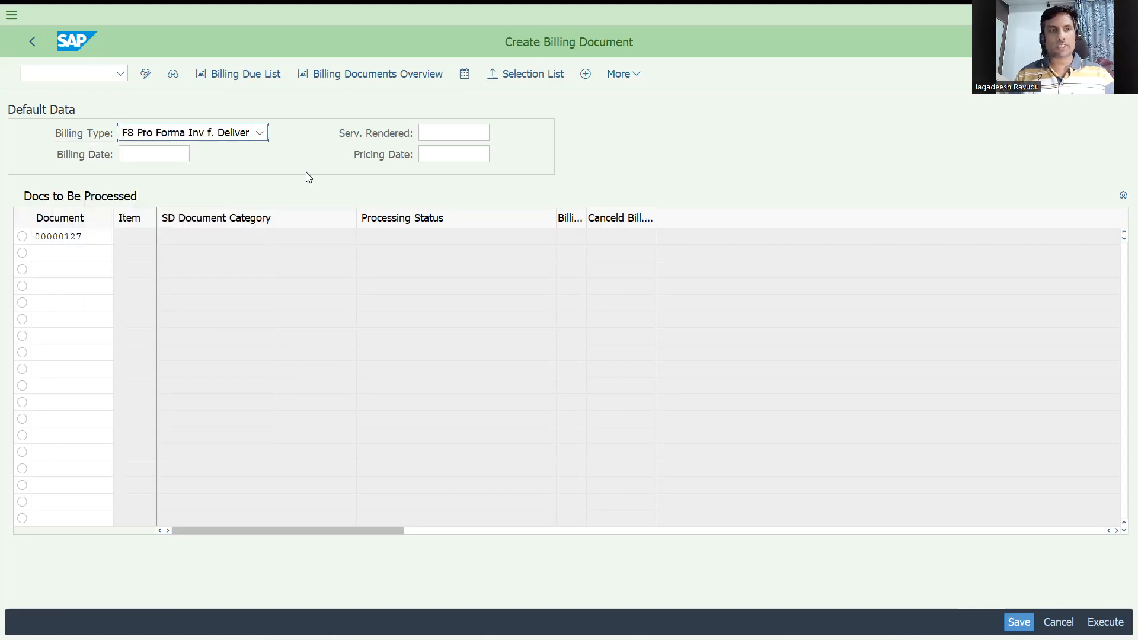
pyautogui.press('Return')
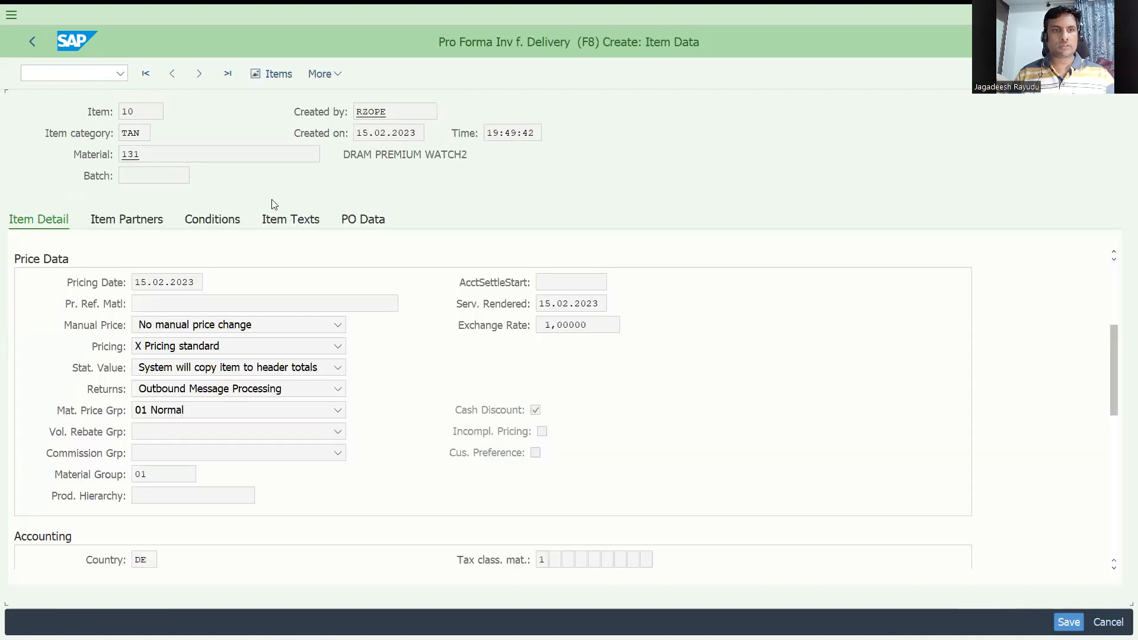
pyautogui.click(32, 47)
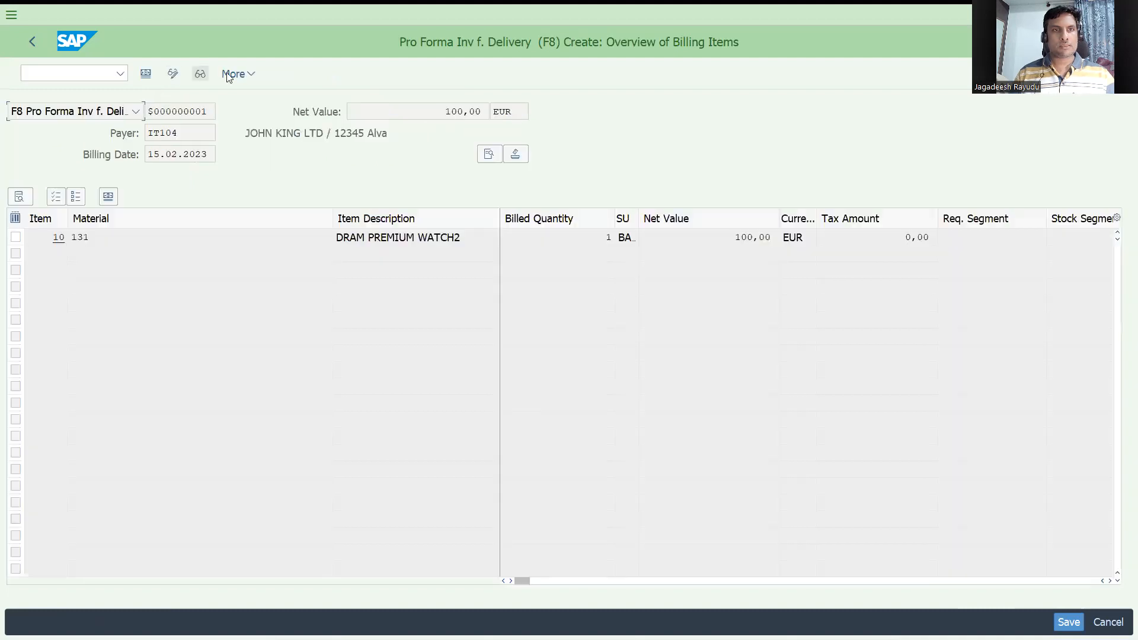
pyautogui.hotkey('ctrl', 's')
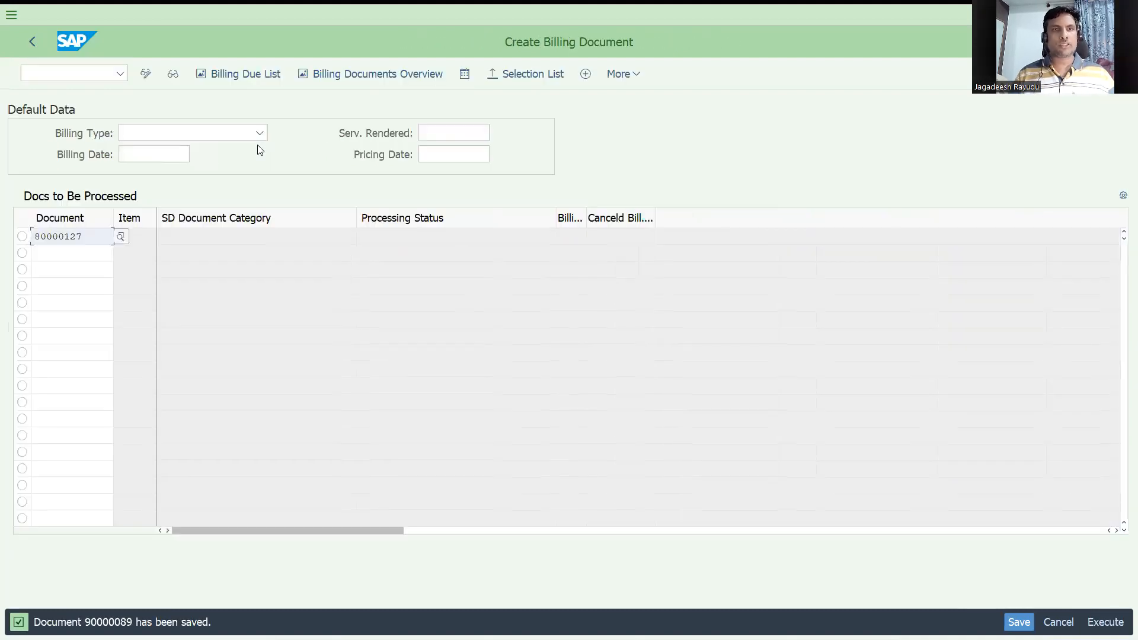
# Step: Display order 203 with VA03 and open its document flow
pyautogui.click(94, 71)
pyautogui.write('/nv')
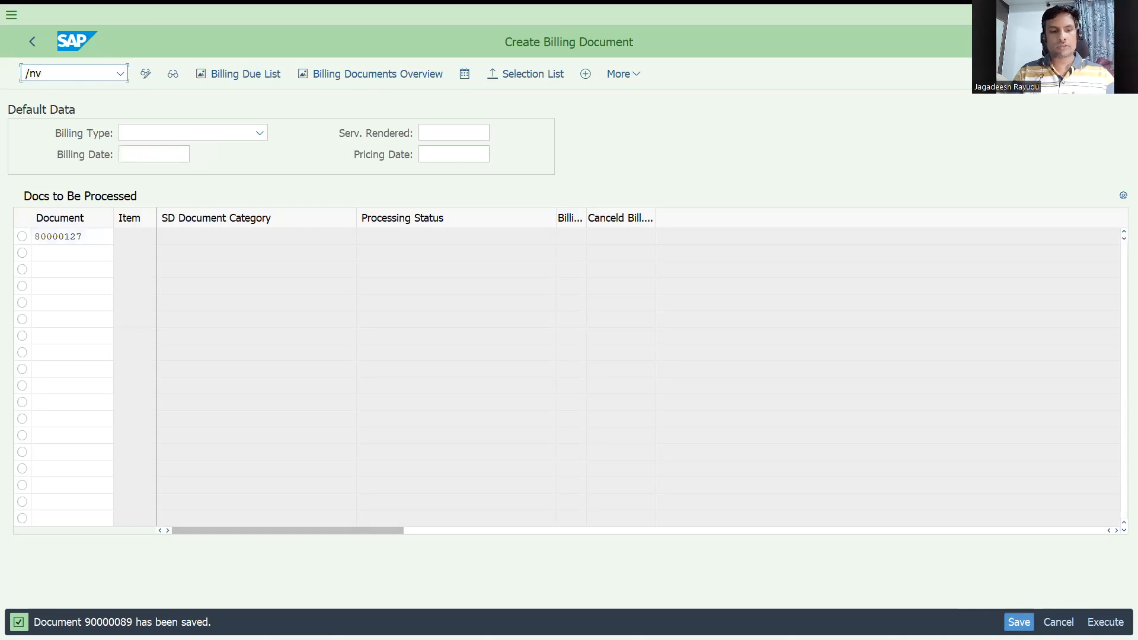
pyautogui.write('a03')
pyautogui.press('Return')
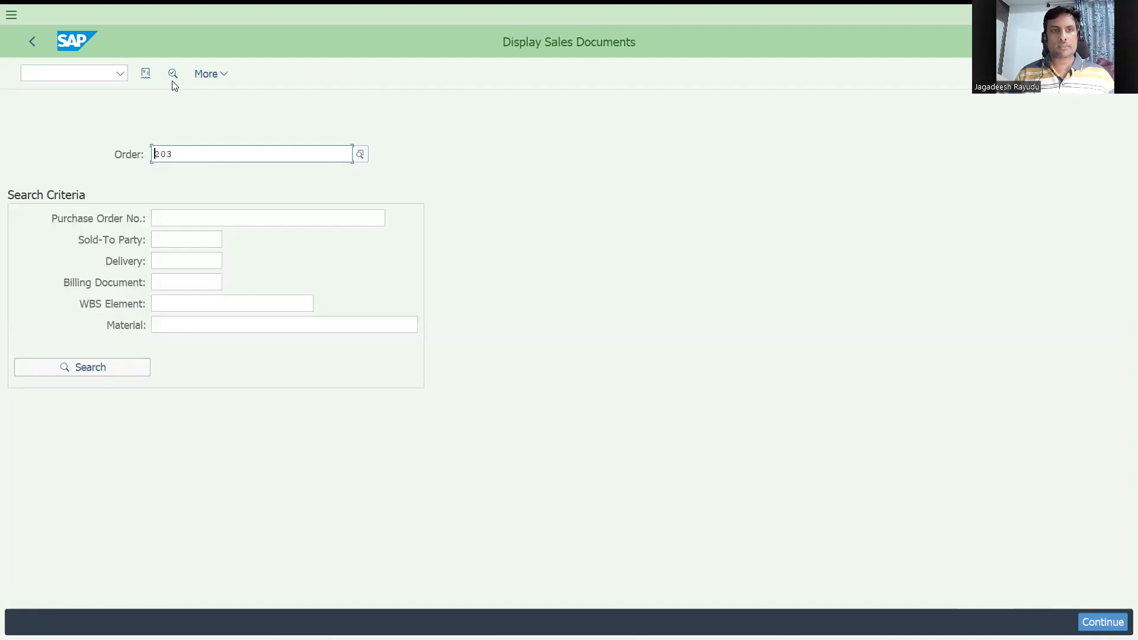
pyautogui.click(146, 73)
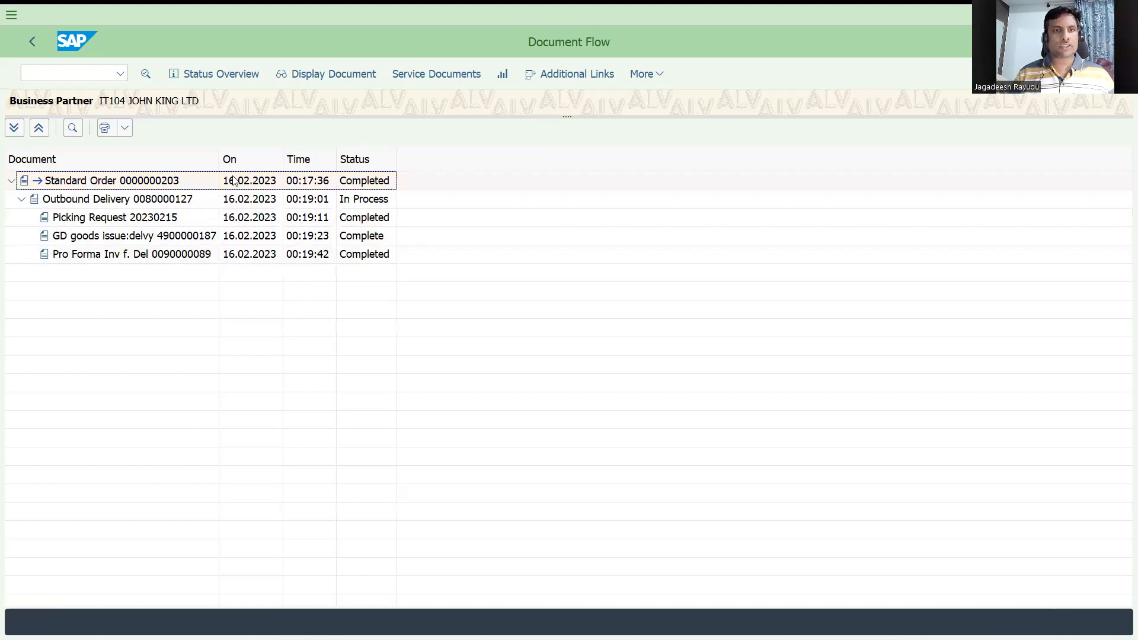
# Step: Create and save a billing document for delivery 80000127 with the default F2 Invoice type
pyautogui.click(74, 73)
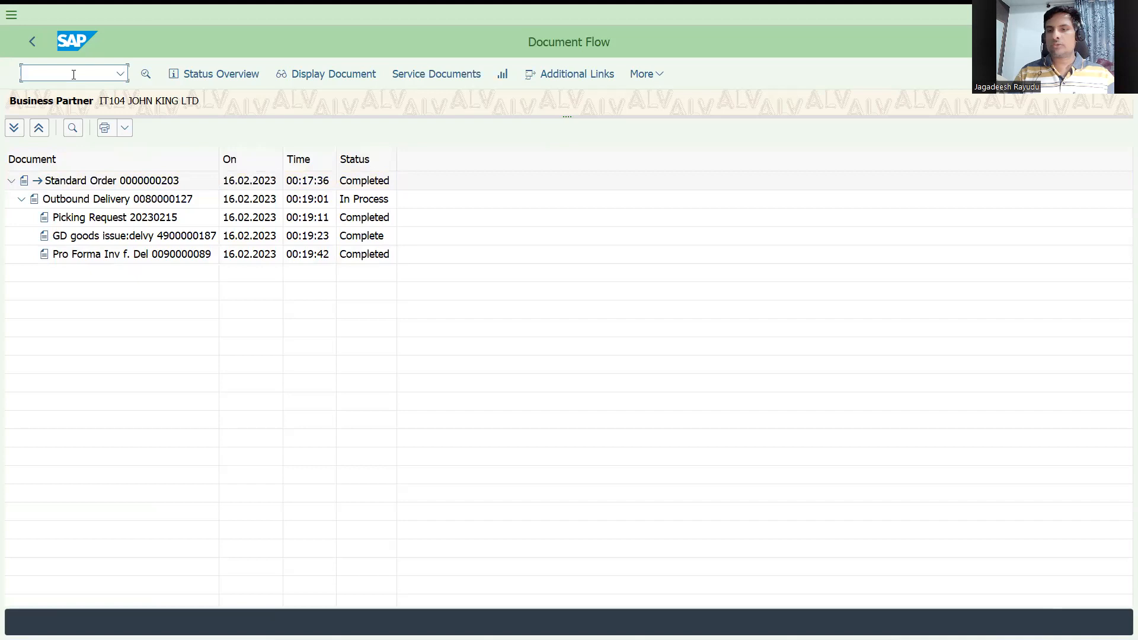
pyautogui.write('/nvf01')
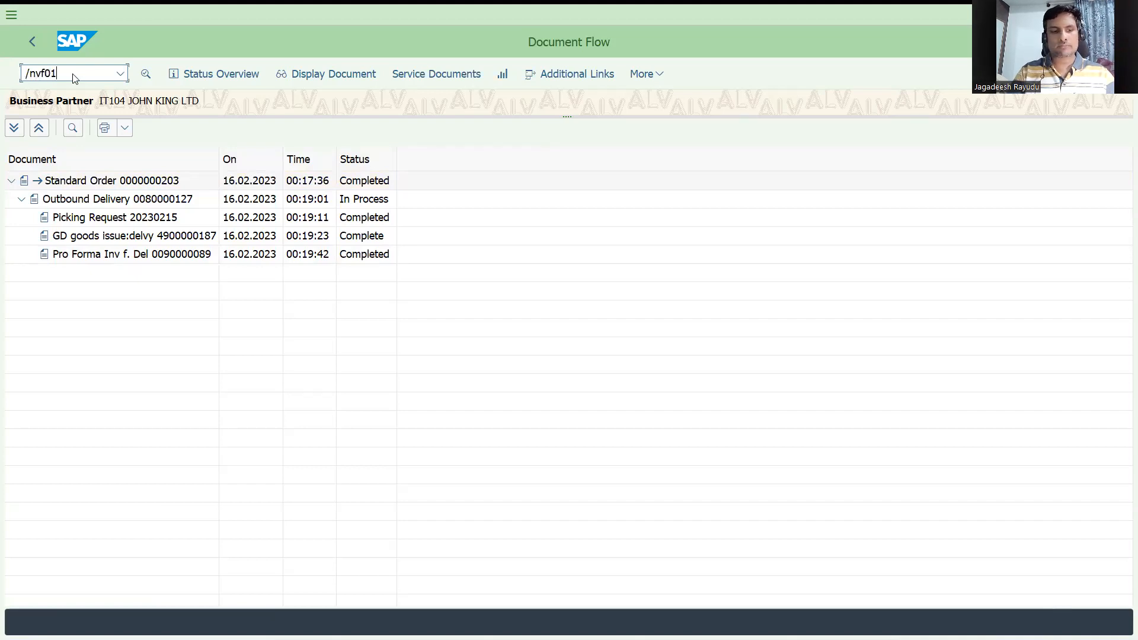
pyautogui.press('Return')
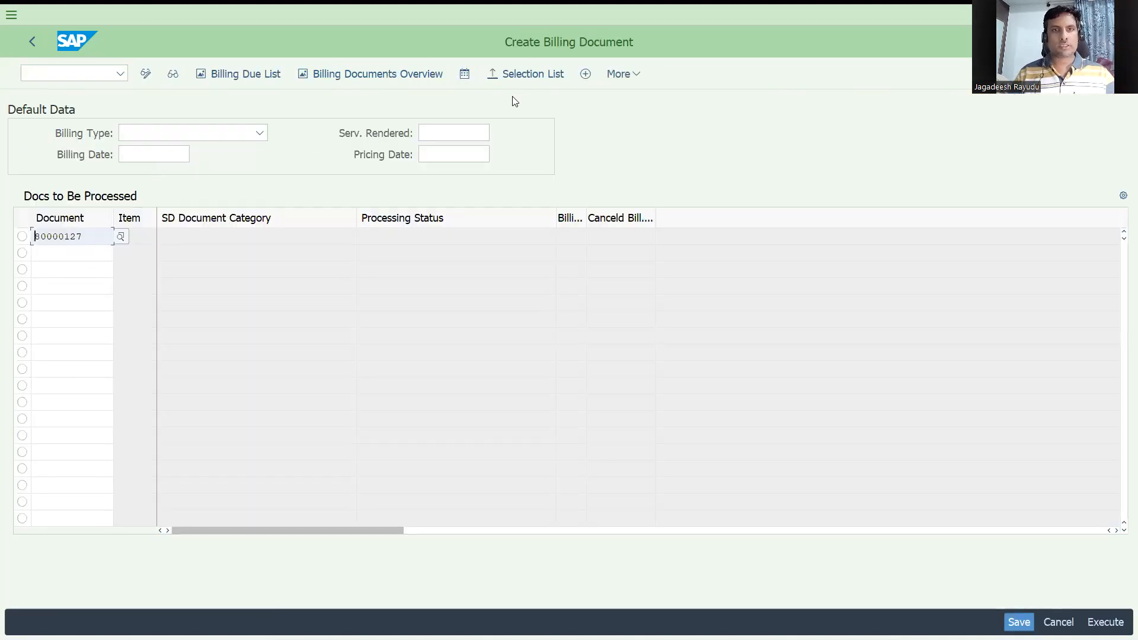
pyautogui.press('Return')
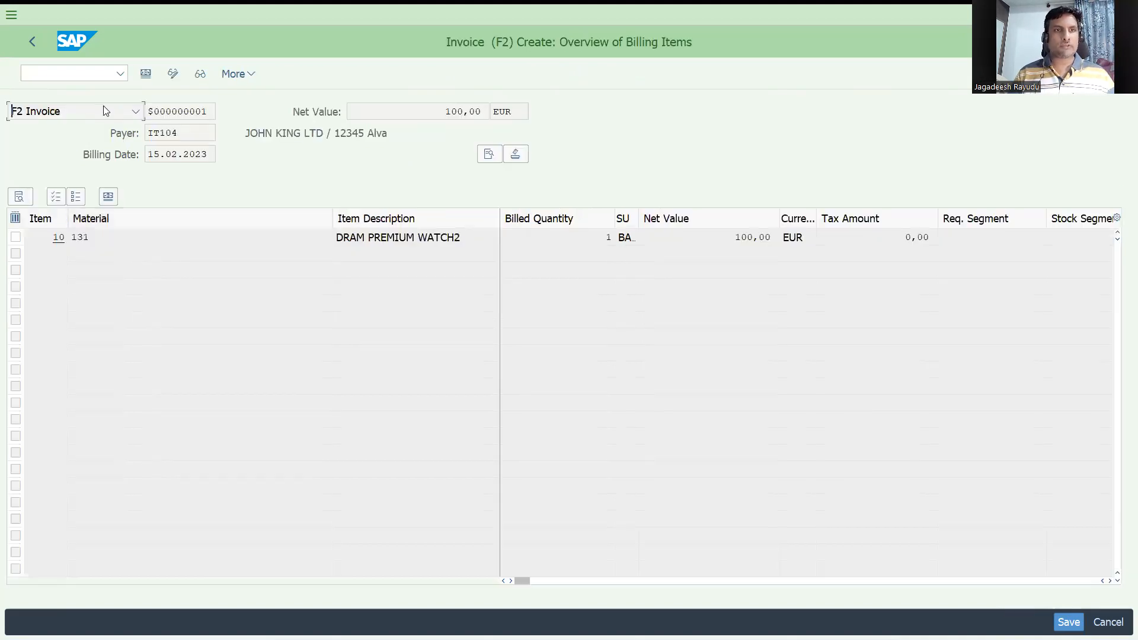
pyautogui.click(341, 220)
pyautogui.hotkey('ctrl', 's')
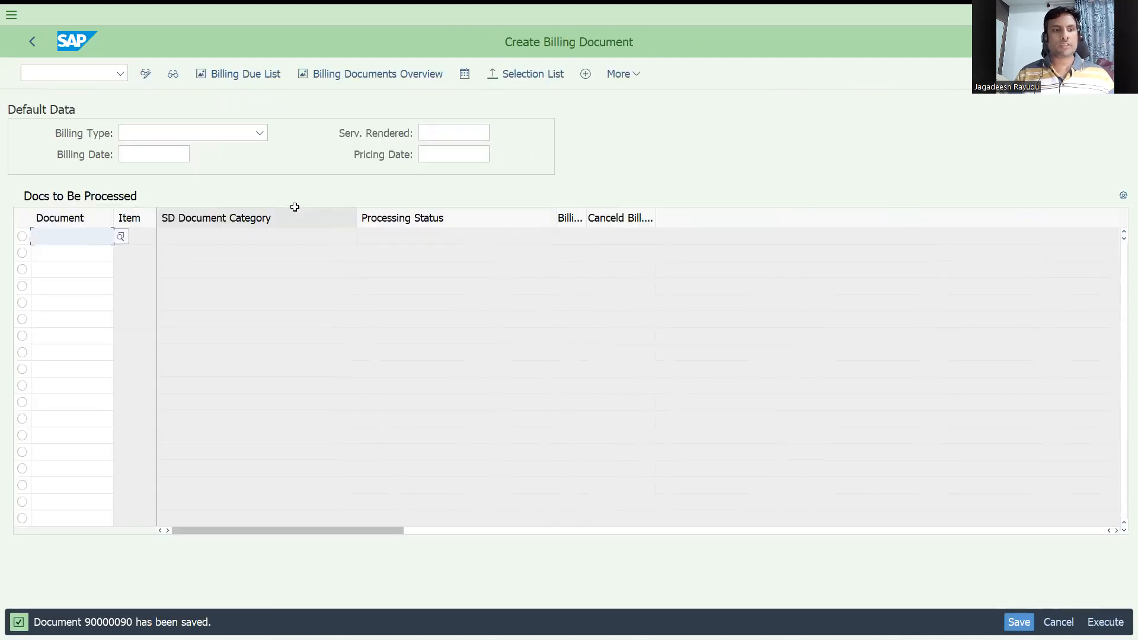
# Step: Display order 203 with VA03 and open its document flow
pyautogui.click(84, 73)
pyautogui.write('/nvf')
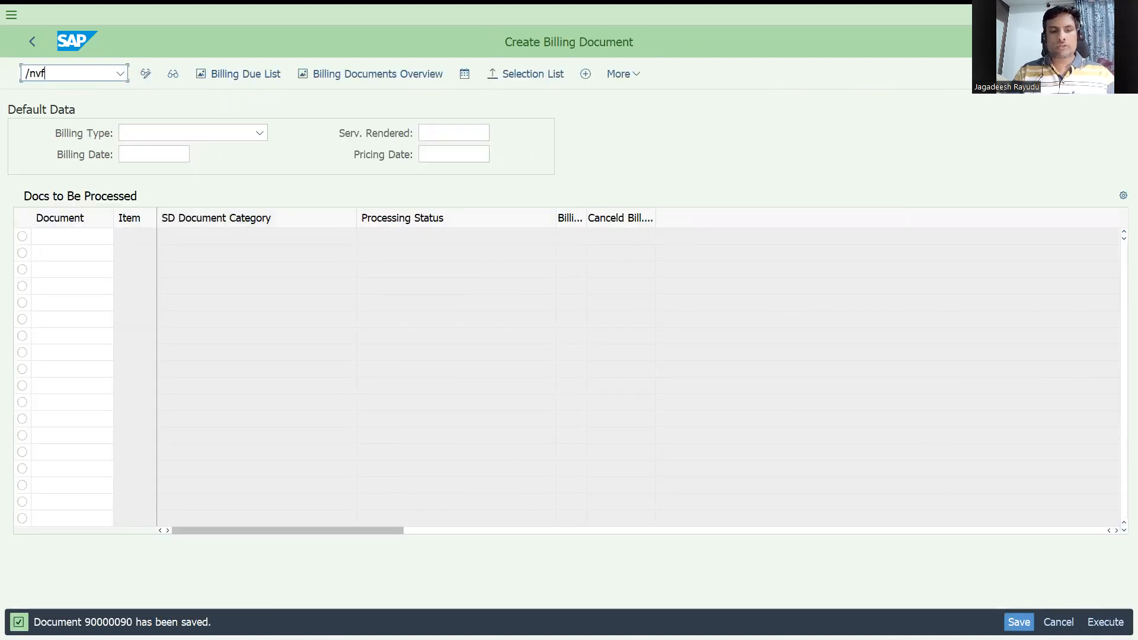
pyautogui.press('BackSpace')
pyautogui.write('a03')
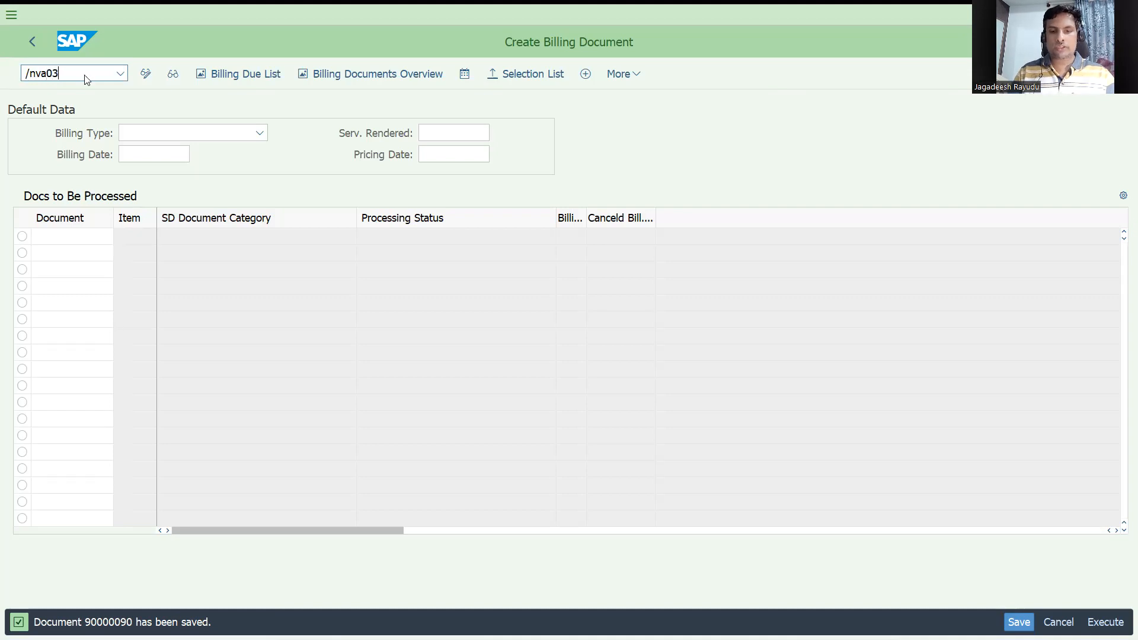
pyautogui.press('Return')
pyautogui.click(146, 73)
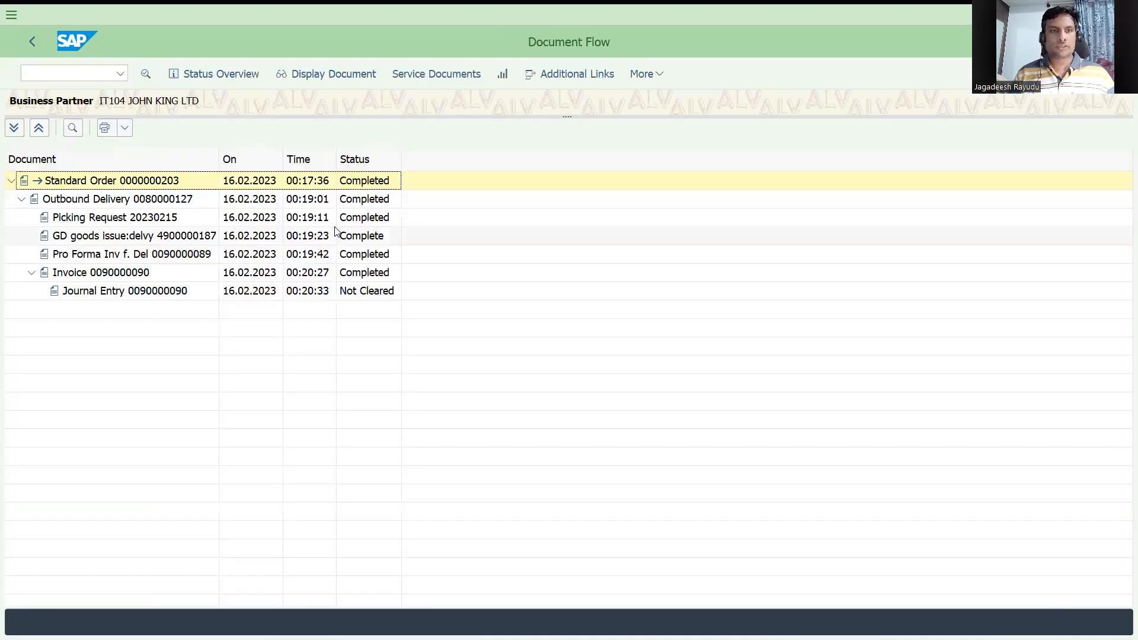
# Step: Open the pro forma invoice 90000089 from the document flow and check its accounting
pyautogui.doubleClick(132, 259)
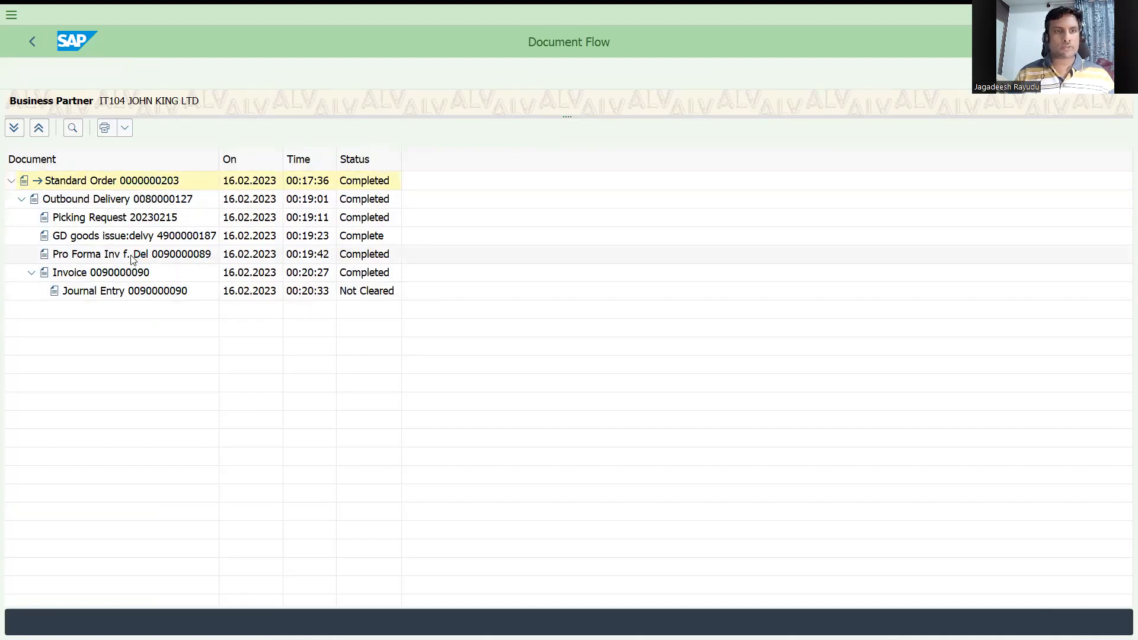
pyautogui.click(315, 71)
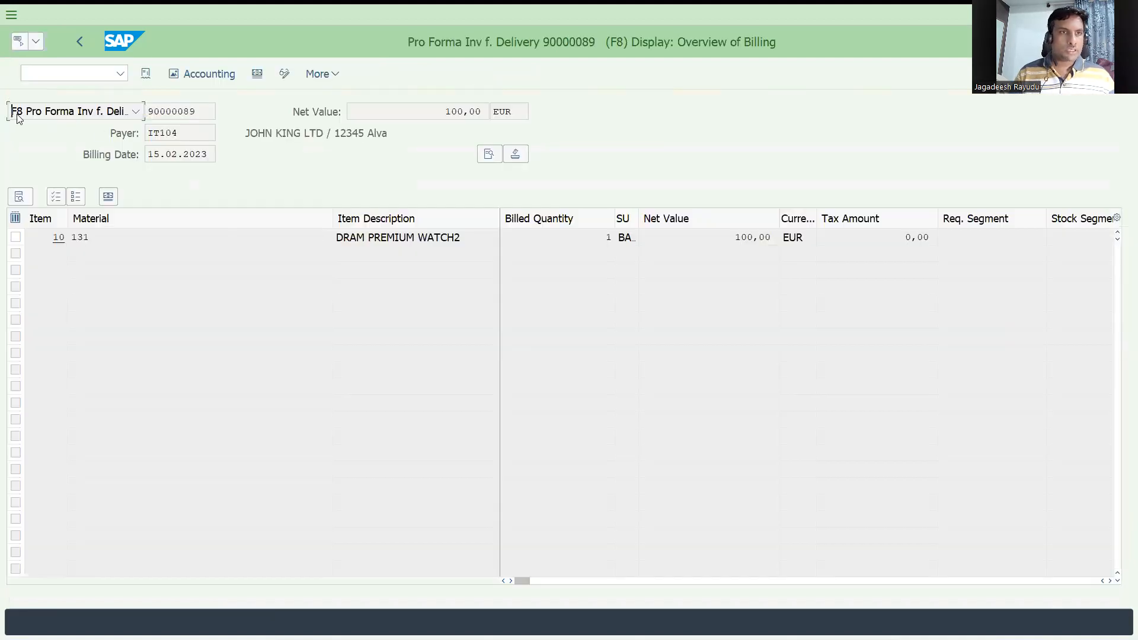
pyautogui.click(210, 75)
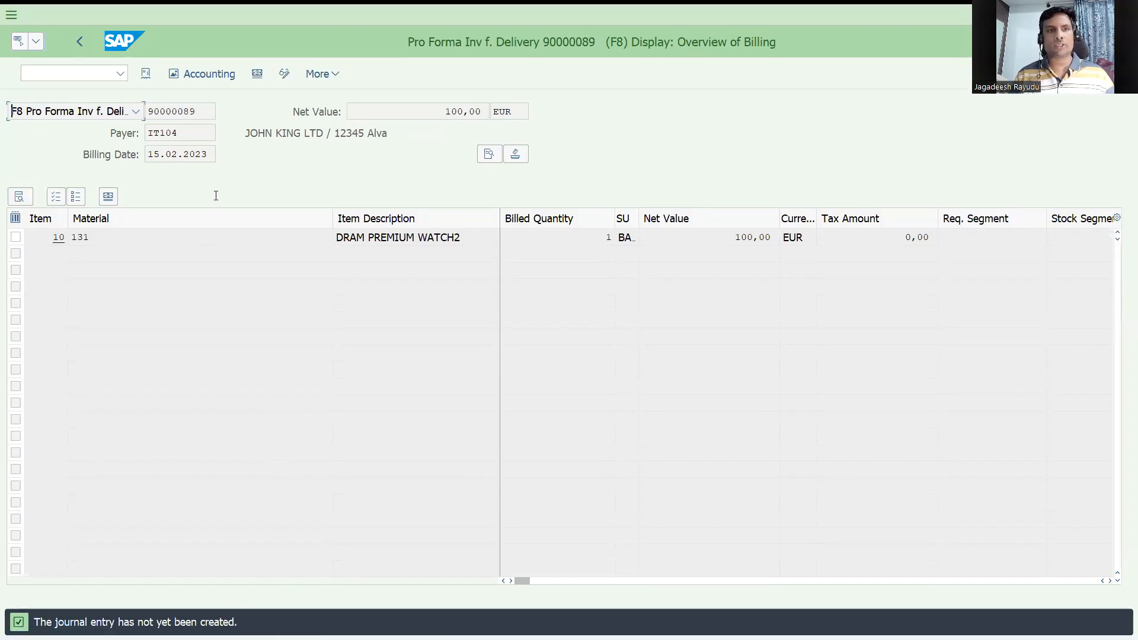
# Step: Display outbound delivery 80000127 with VL03N and copy its delivery number
pyautogui.write('/nvf01')
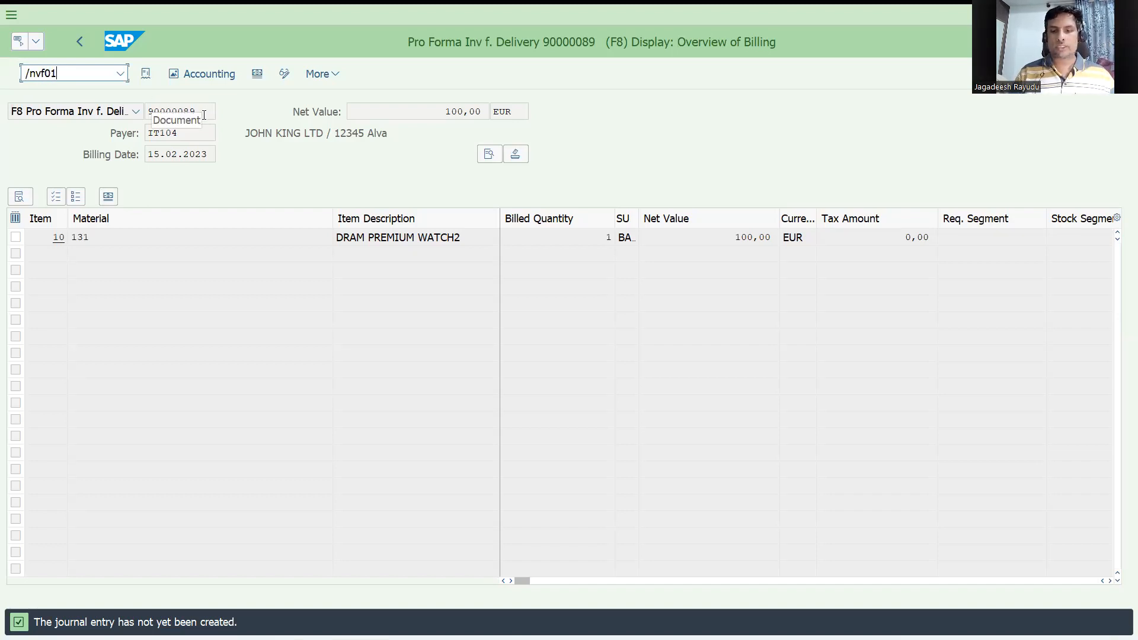
pyautogui.press('Return')
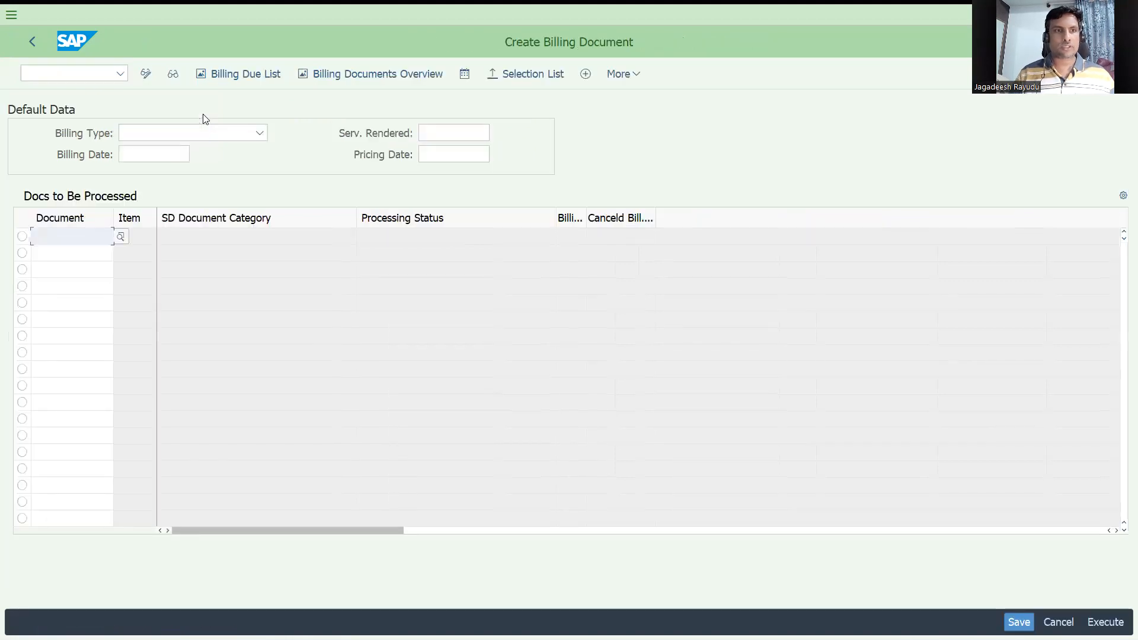
pyautogui.click(76, 76)
pyautogui.write('/nvl03n')
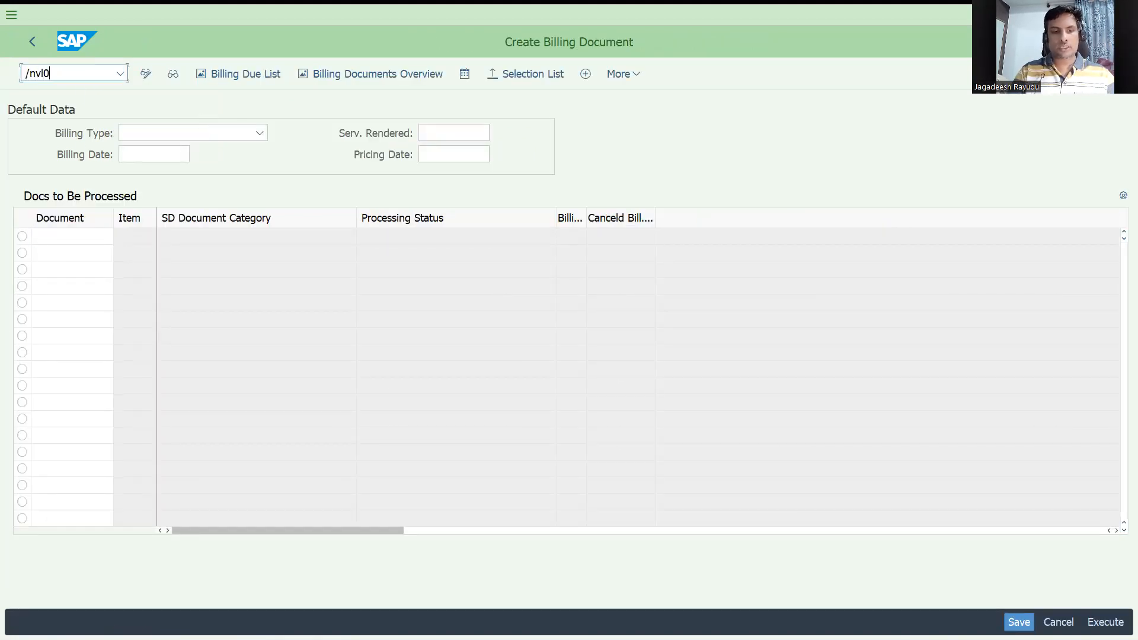
pyautogui.press('Return')
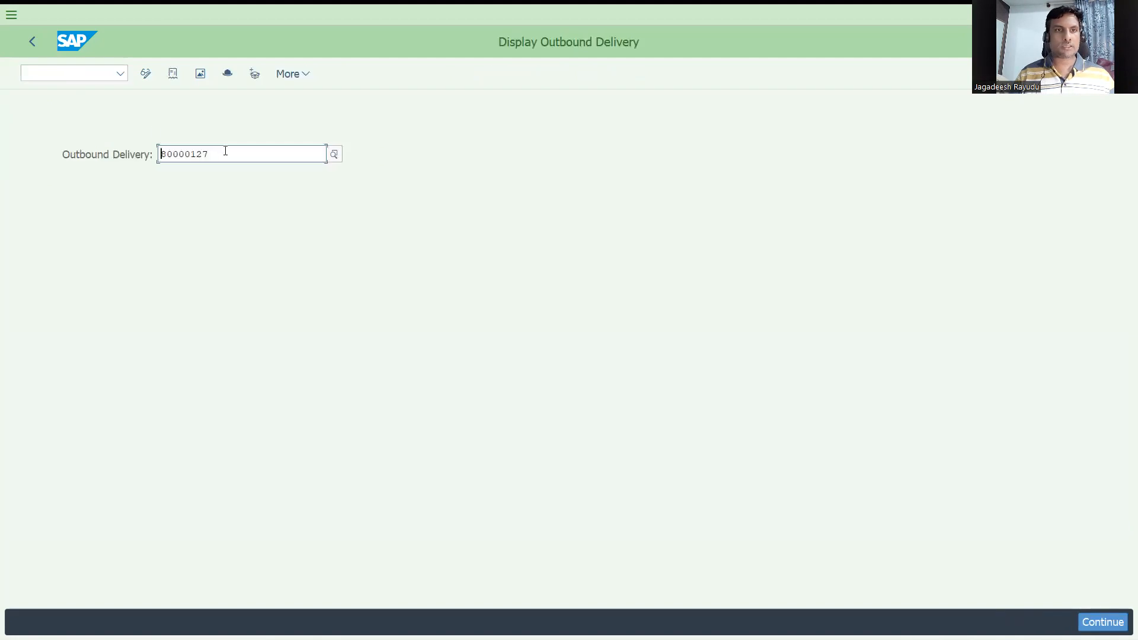
pyautogui.moveTo(224, 153); pyautogui.dragTo(89, 152)
pyautogui.hotkey('ctrl', 'c')
pyautogui.click(42, 72)
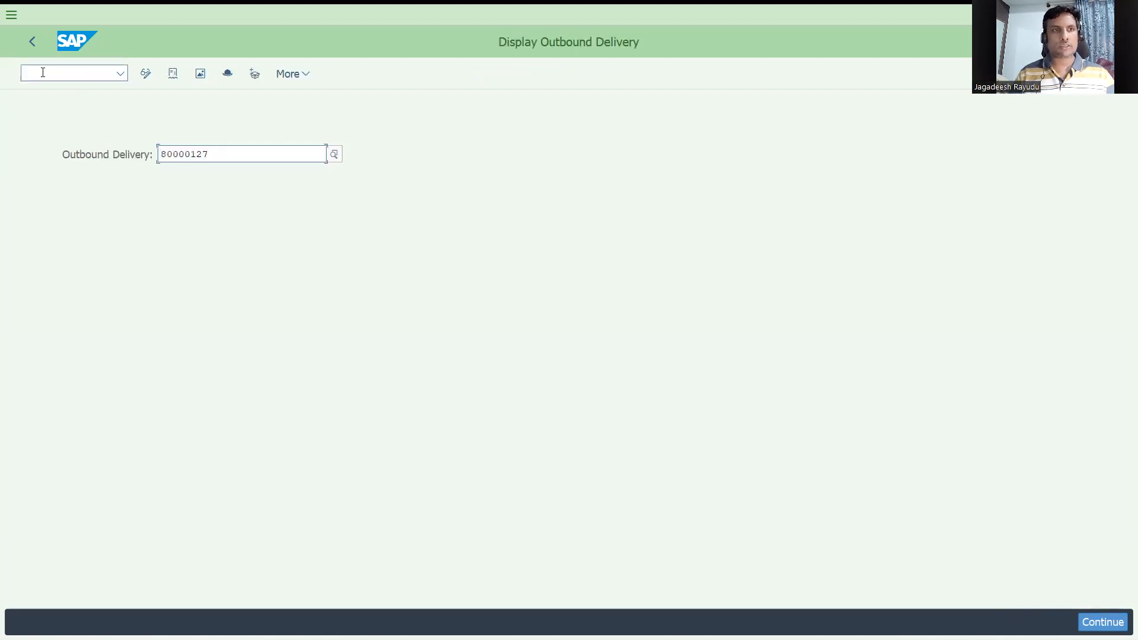
# Step: Paste the delivery number into billing creation, choose billing type F8 Pro Forma Inv f. Delivery and save
pyautogui.write('/nvf01')
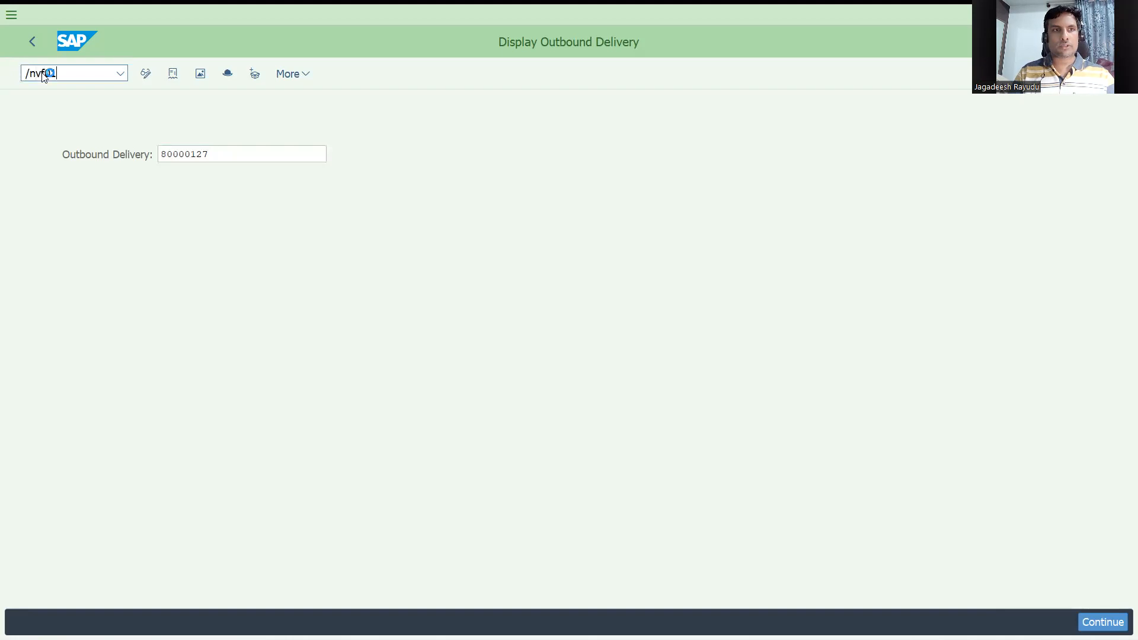
pyautogui.press('Return')
pyautogui.write('80000123')
pyautogui.click(159, 135)
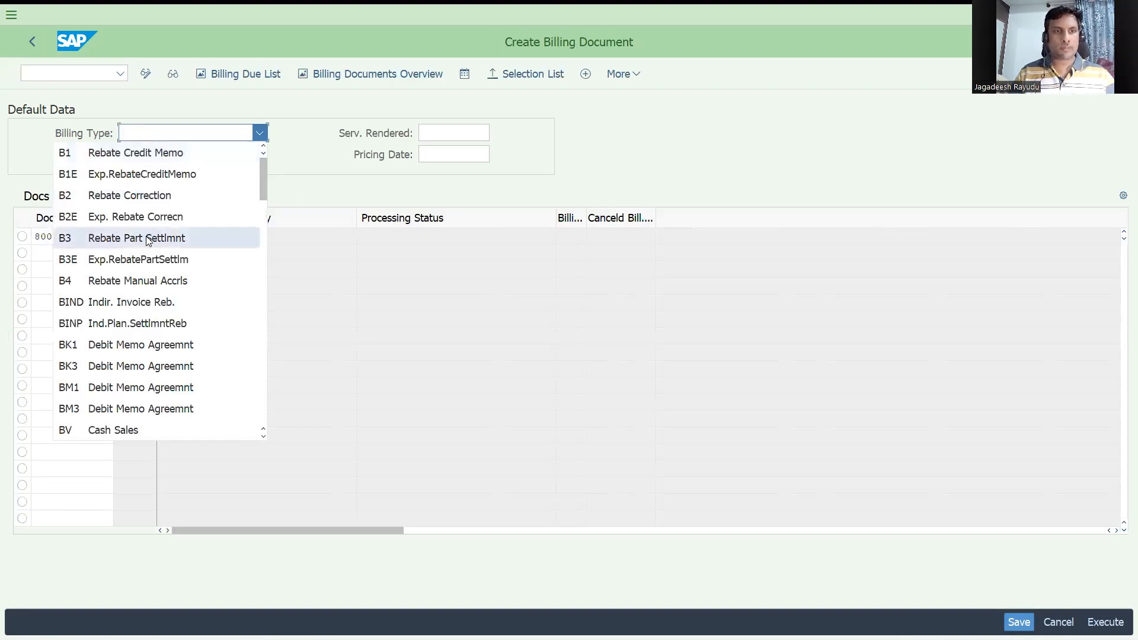
pyautogui.scroll(-4, 145, 414)
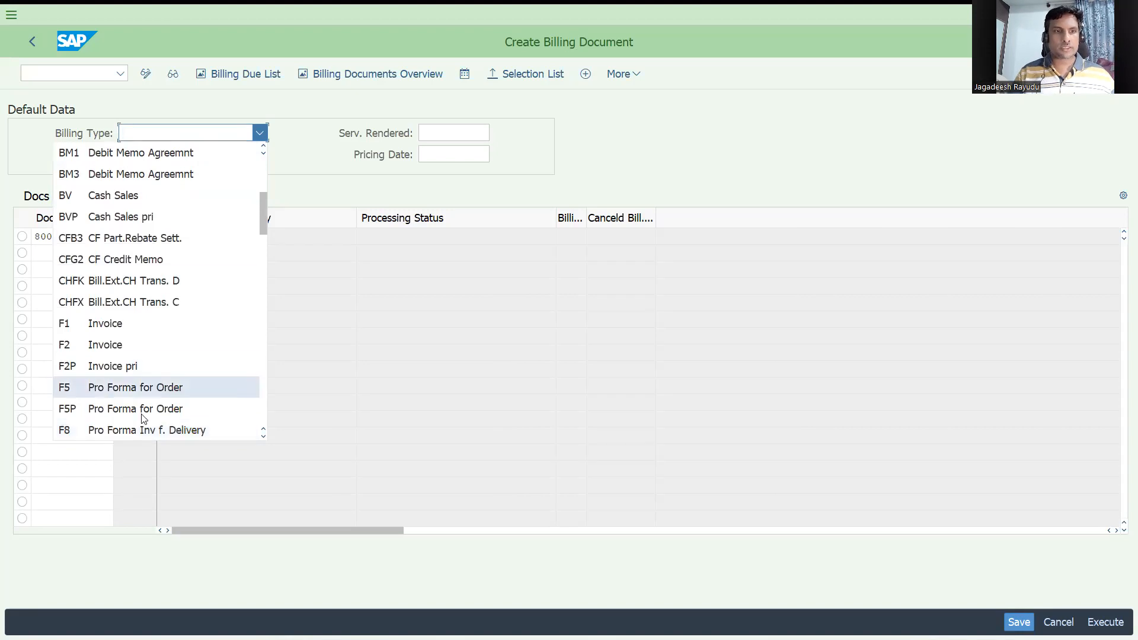
pyautogui.click(145, 432)
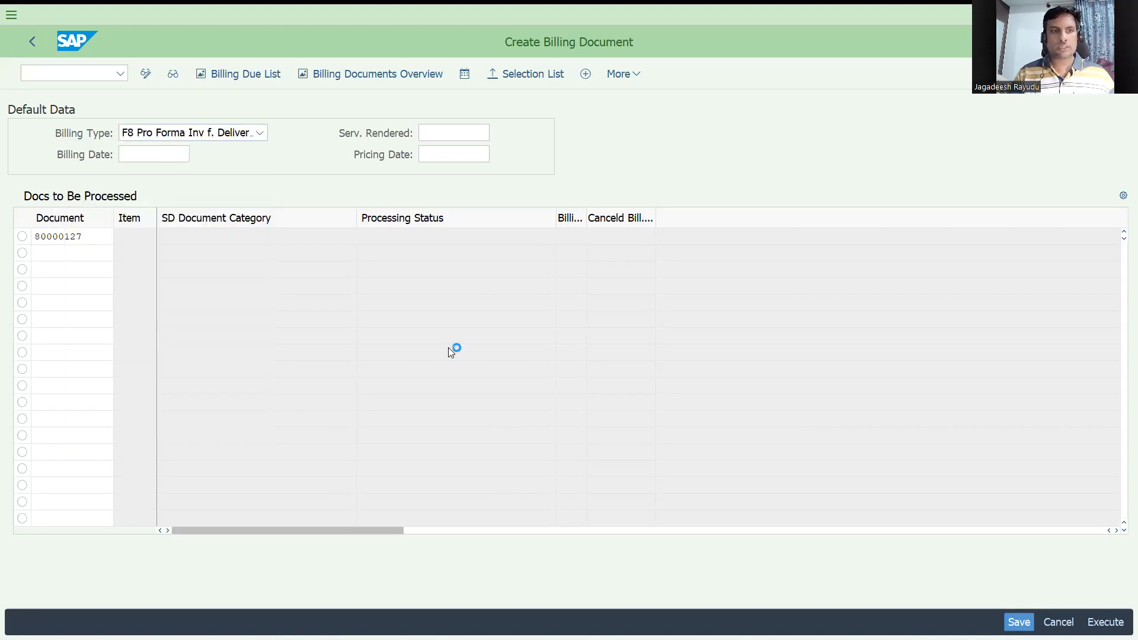
pyautogui.press('Return')
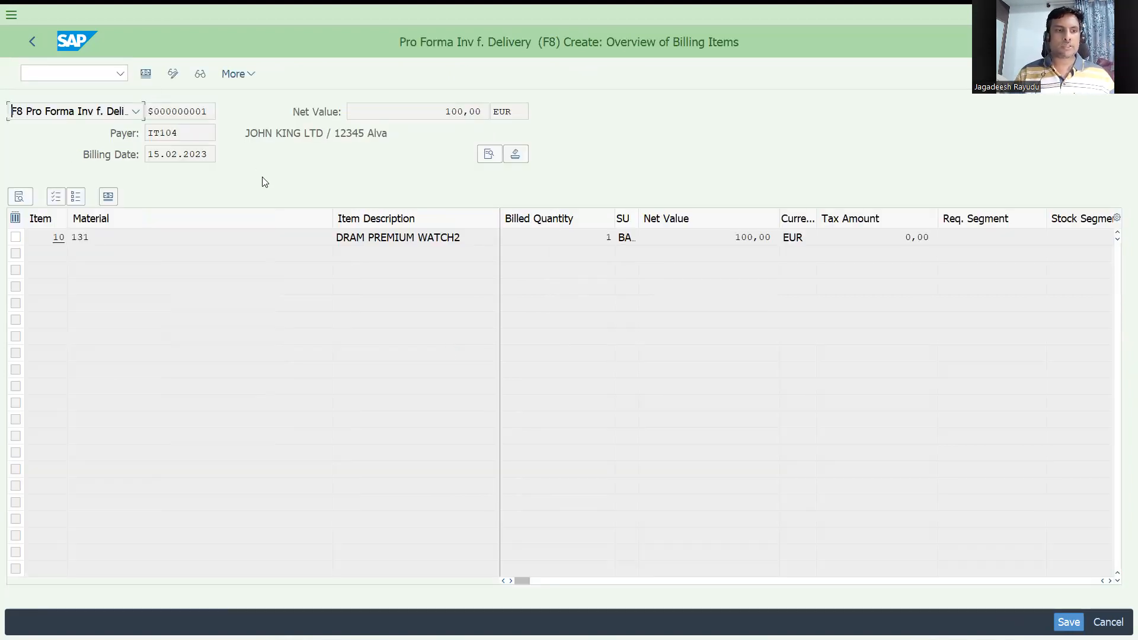
pyautogui.hotkey('ctrl', 's')
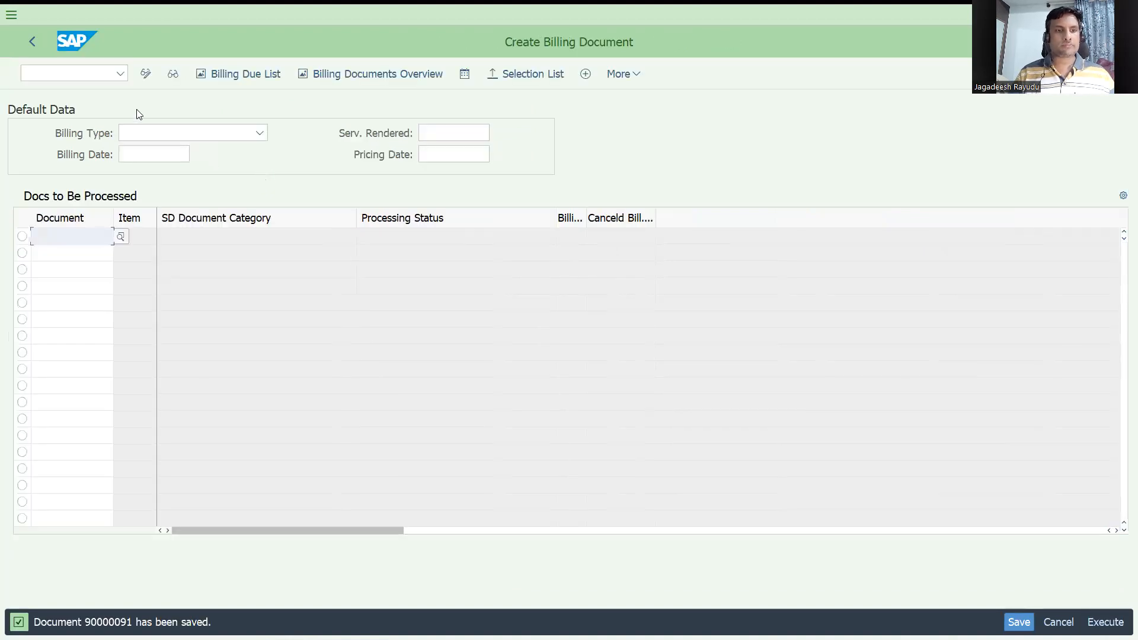
# Step: Reopen order 203's document flow with VA03 and inspect its invoice and pro forma entries
pyautogui.click(84, 71)
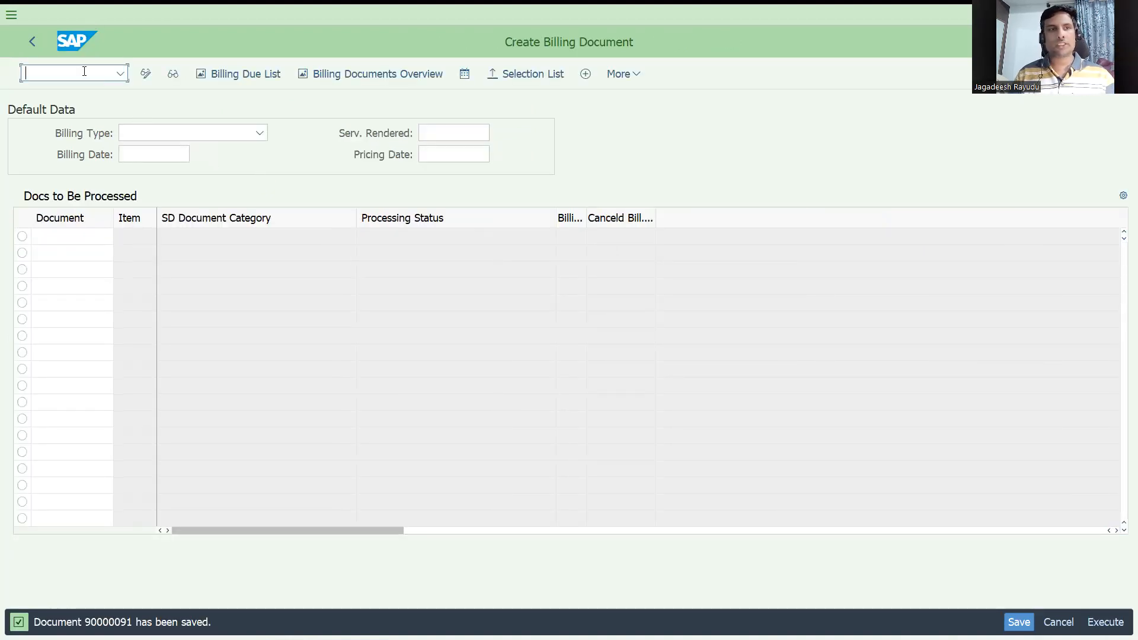
pyautogui.write('/nva')
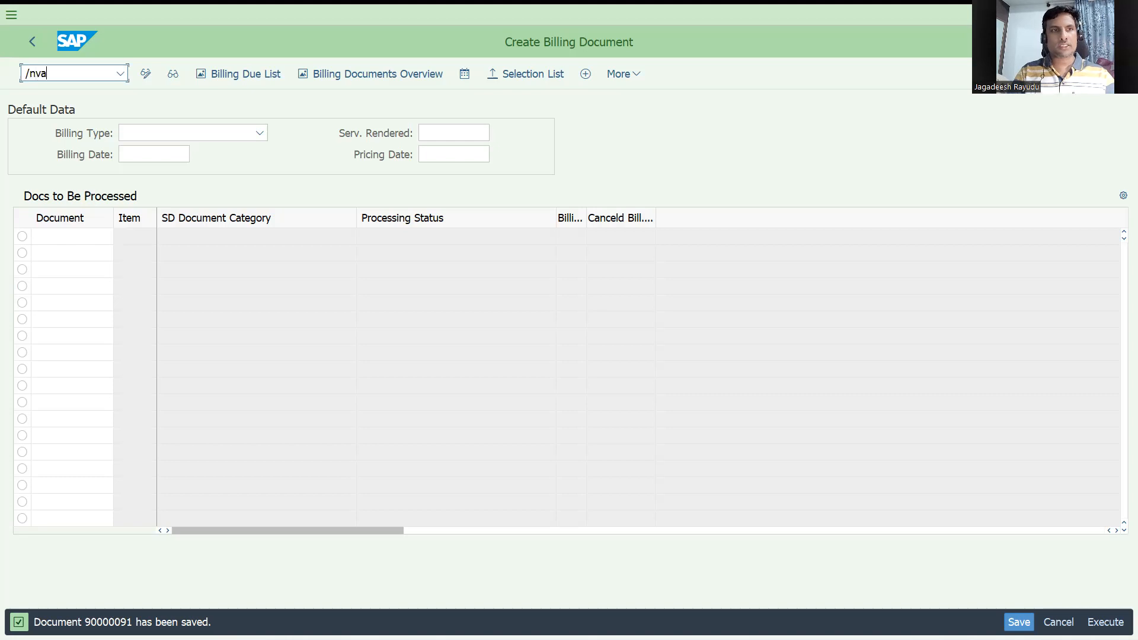
pyautogui.write('0')
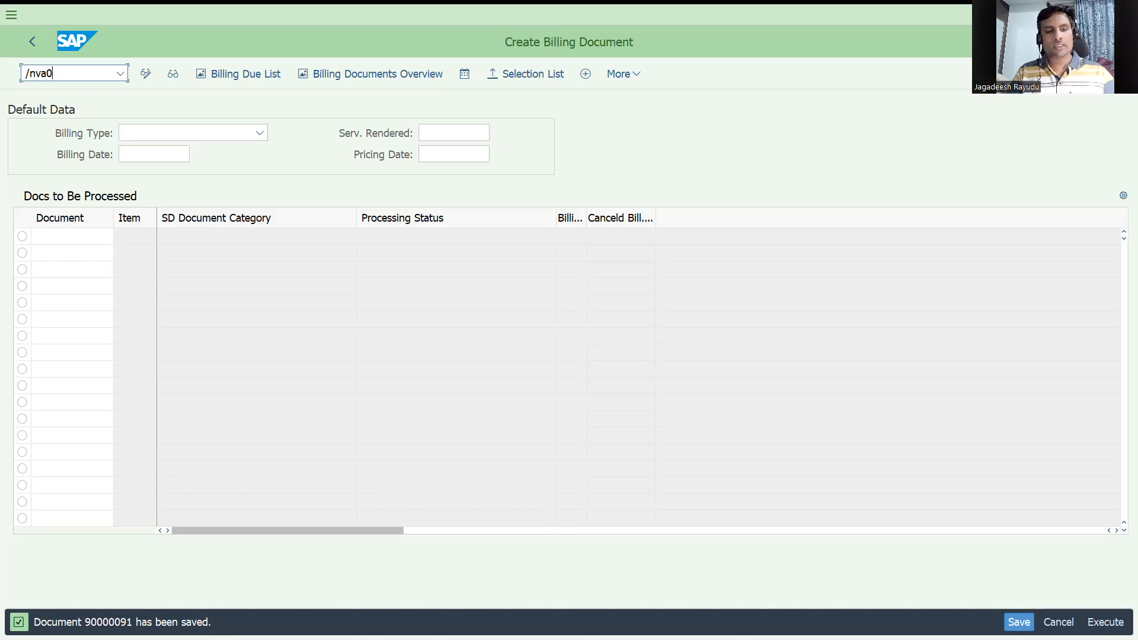
pyautogui.write('3')
pyautogui.press('Return')
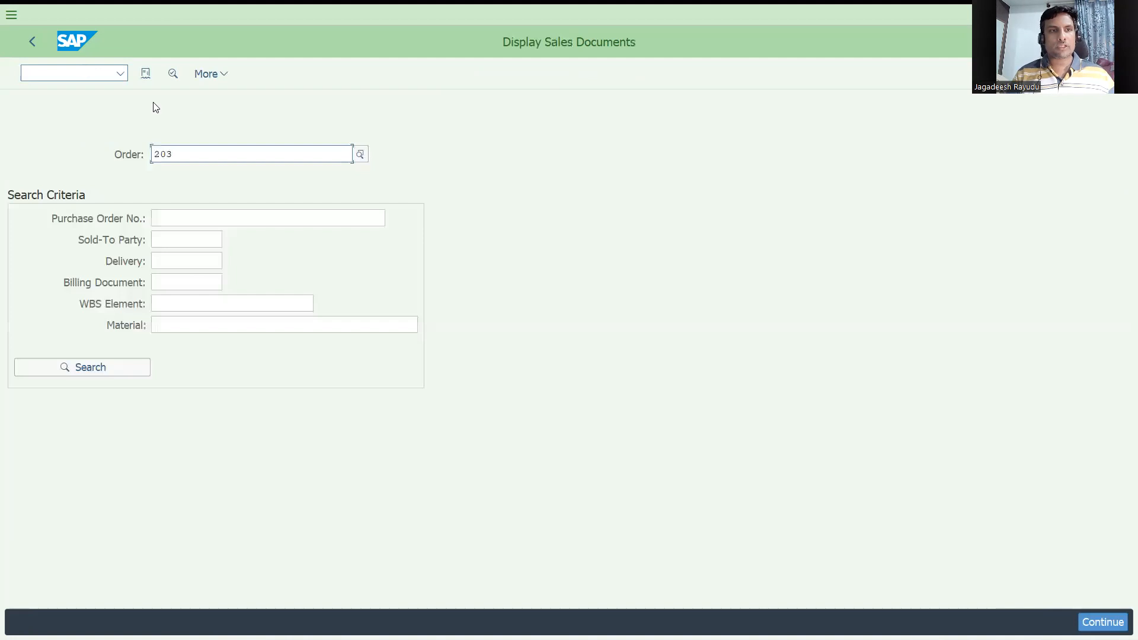
pyautogui.click(145, 73)
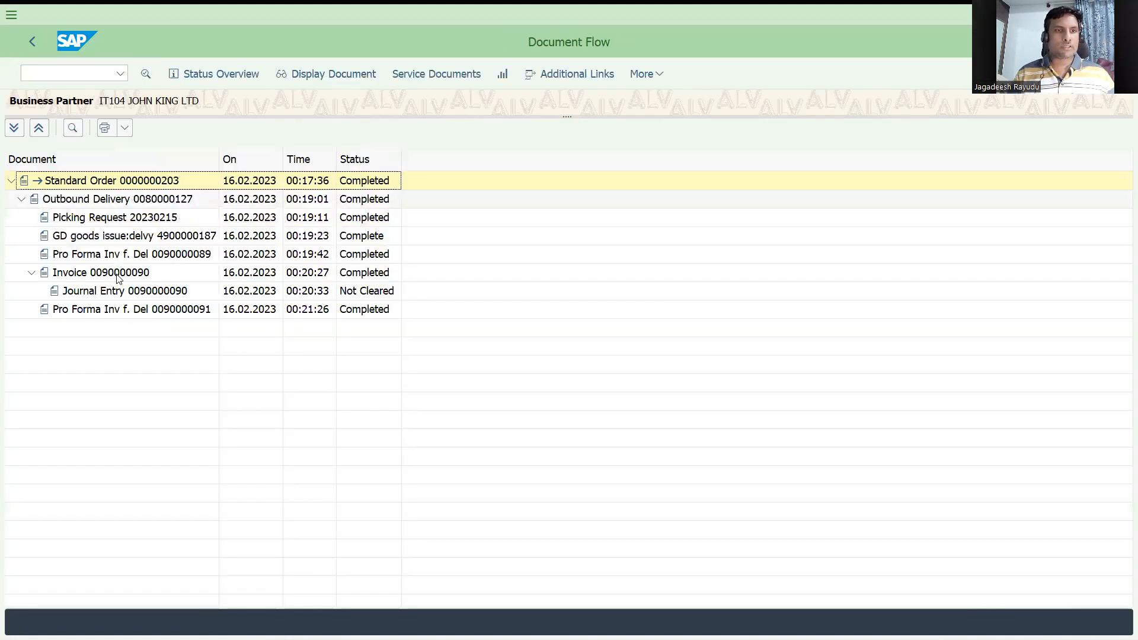
pyautogui.click(113, 258)
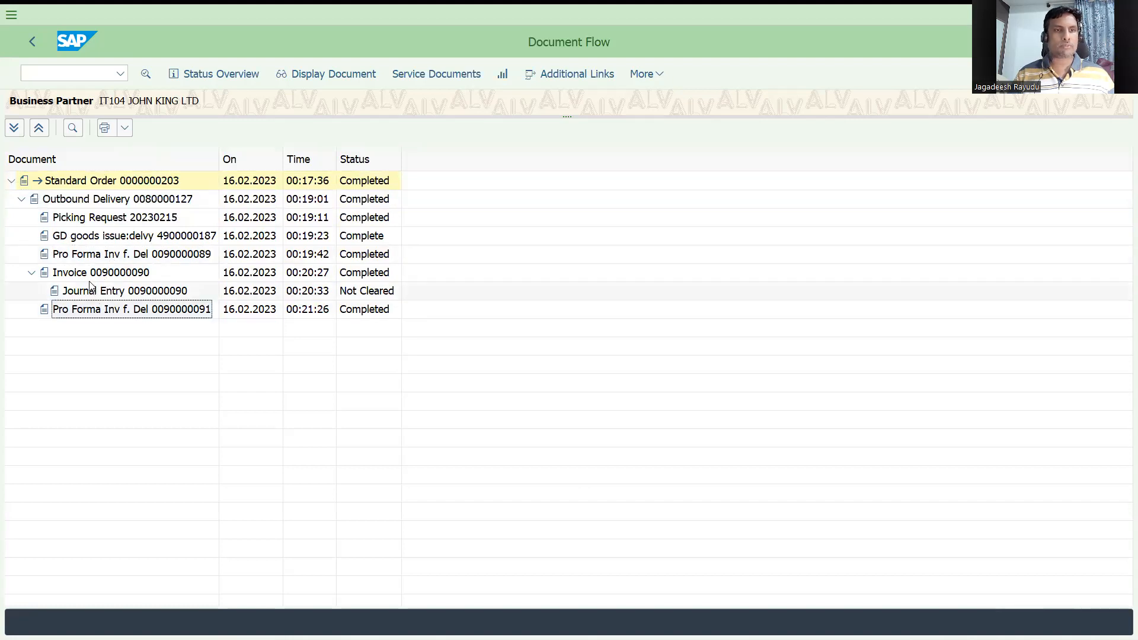
pyautogui.click(108, 273)
# Step: Try to create another billing document for delivery 80000127 with VF01 without a billing type
pyautogui.click(82, 74)
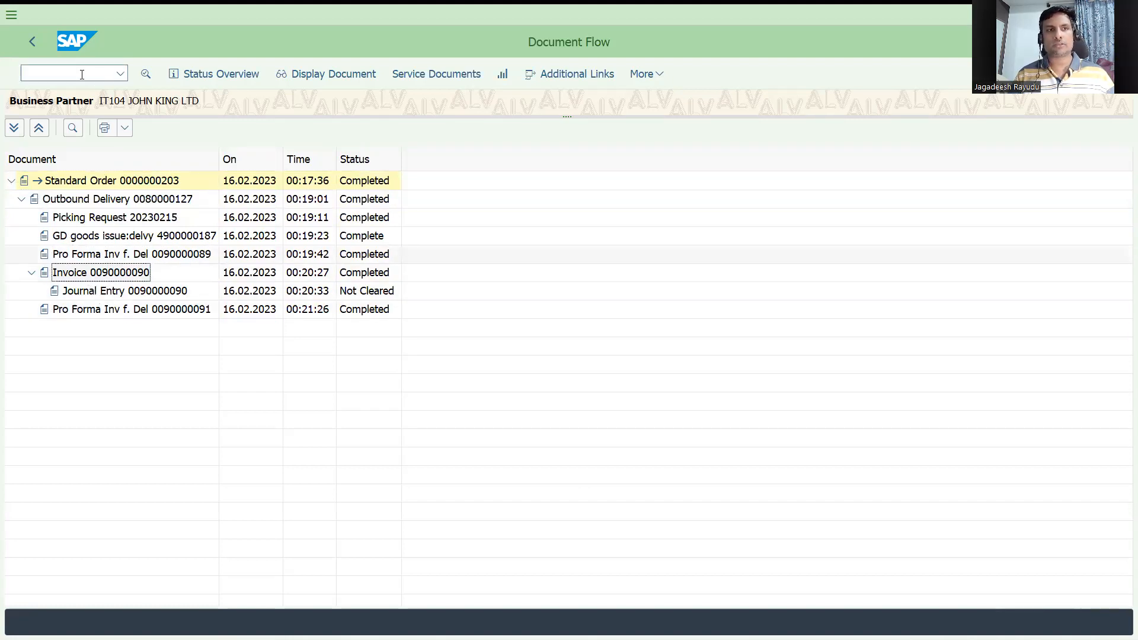
pyautogui.write('/nvf0')
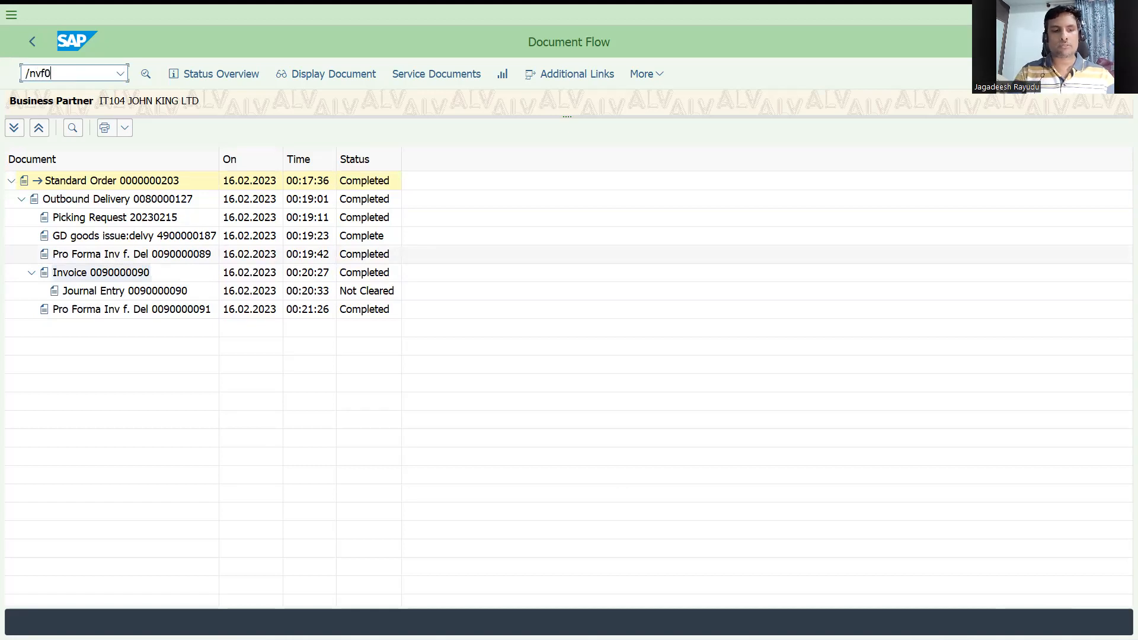
pyautogui.write('1')
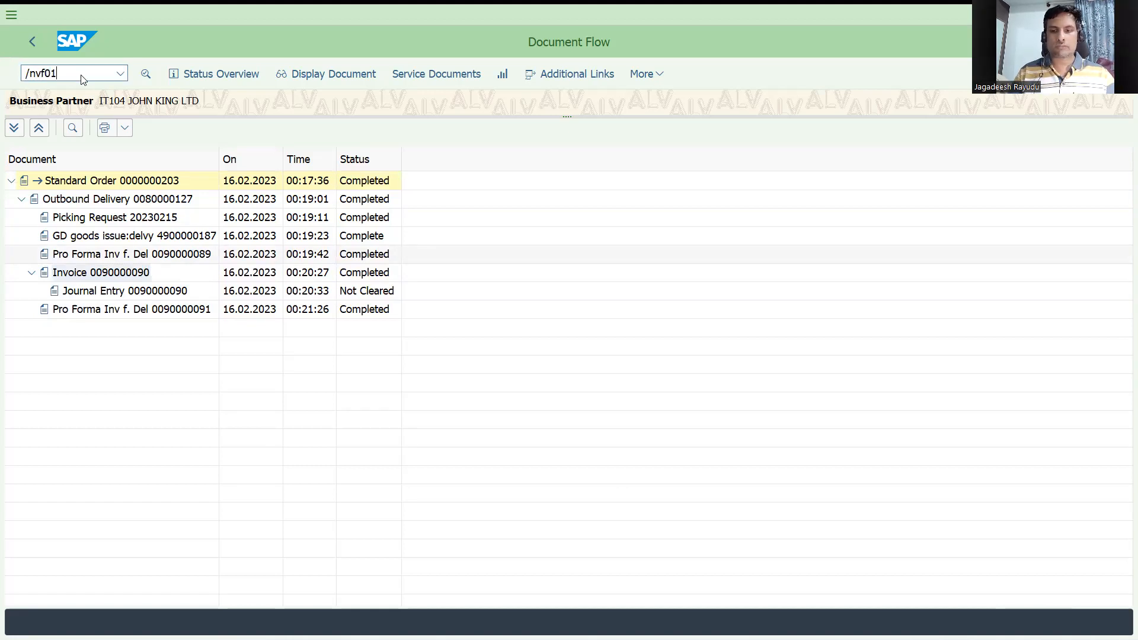
pyautogui.press('Return')
pyautogui.hotkey('ctrl', 'v')
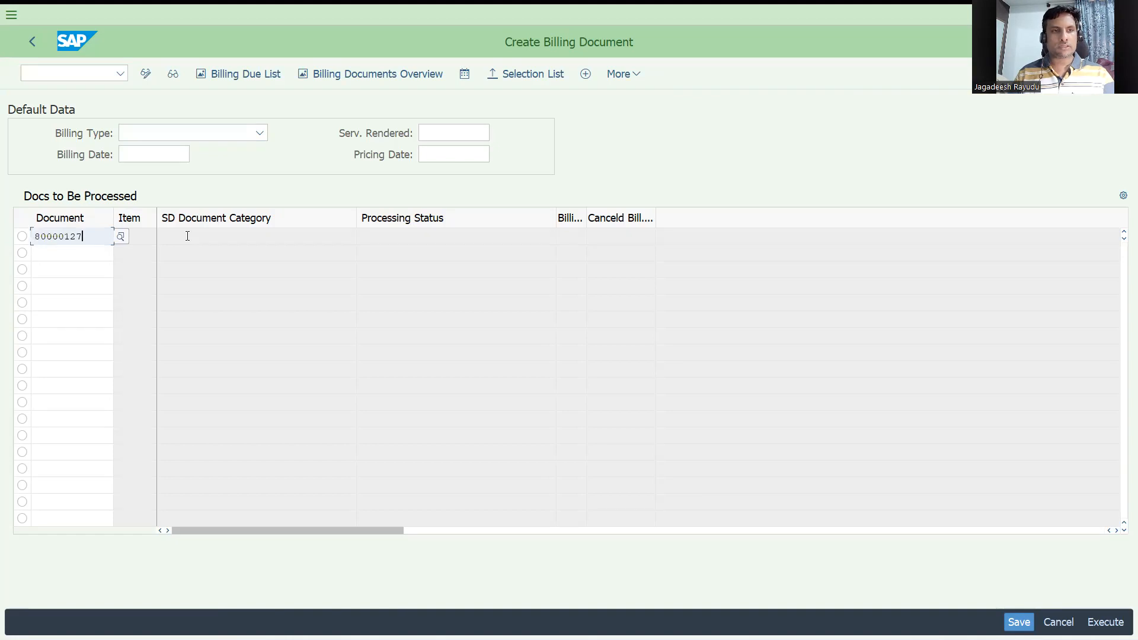
pyautogui.press('Return')
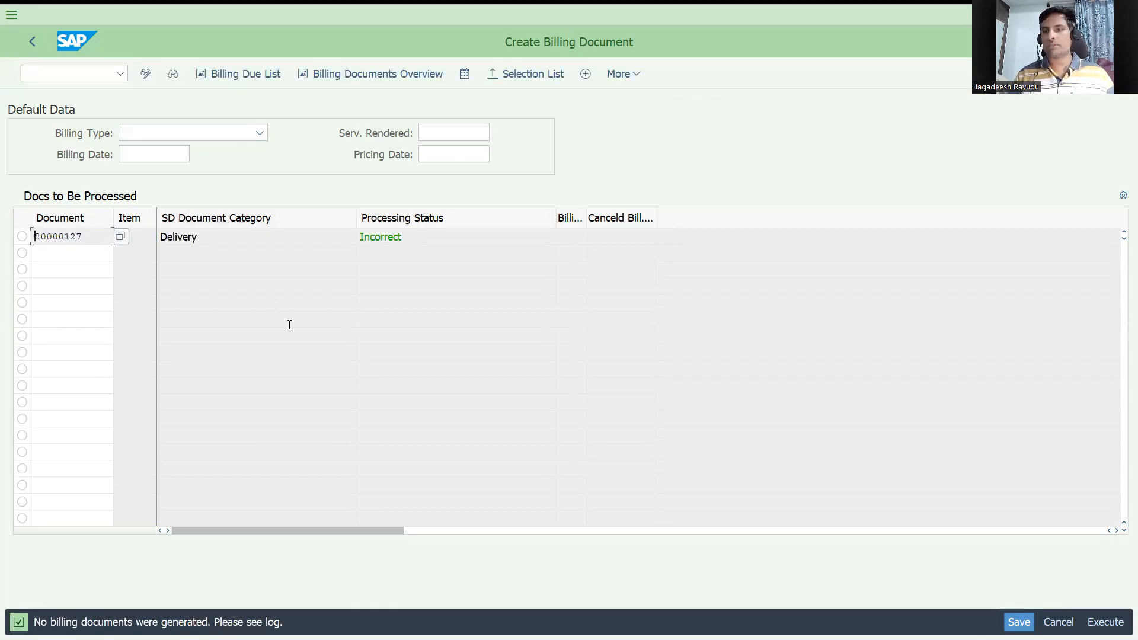
# Step: Start a new standard order of type OR with VA01 for sold-to party IT104
pyautogui.click(71, 72)
pyautogui.write('/nvf01')
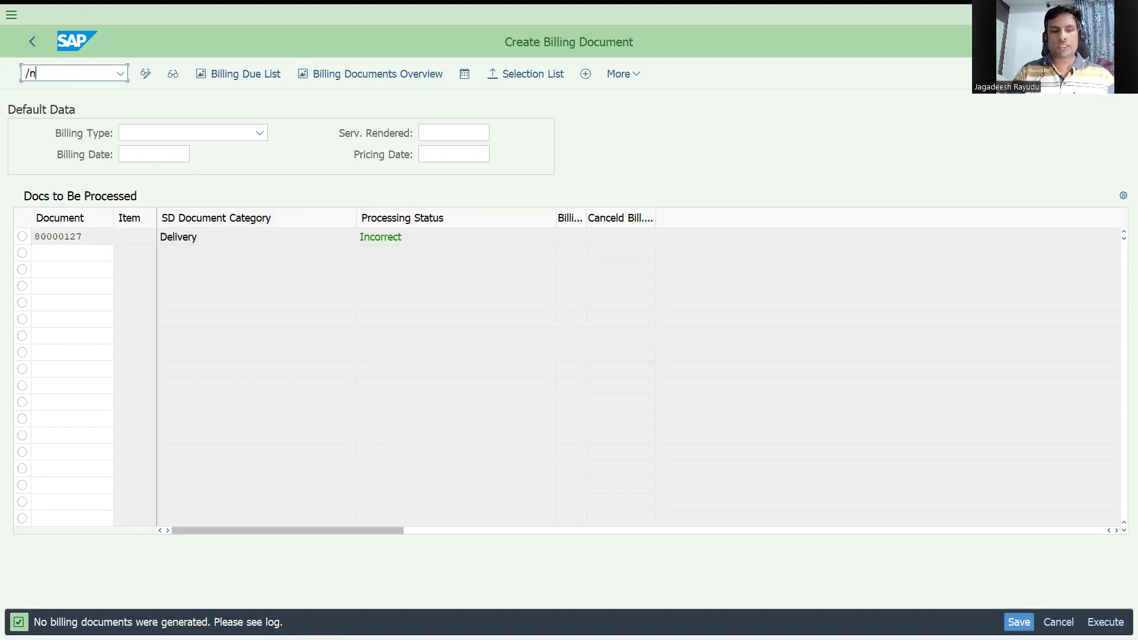
pyautogui.press('Return')
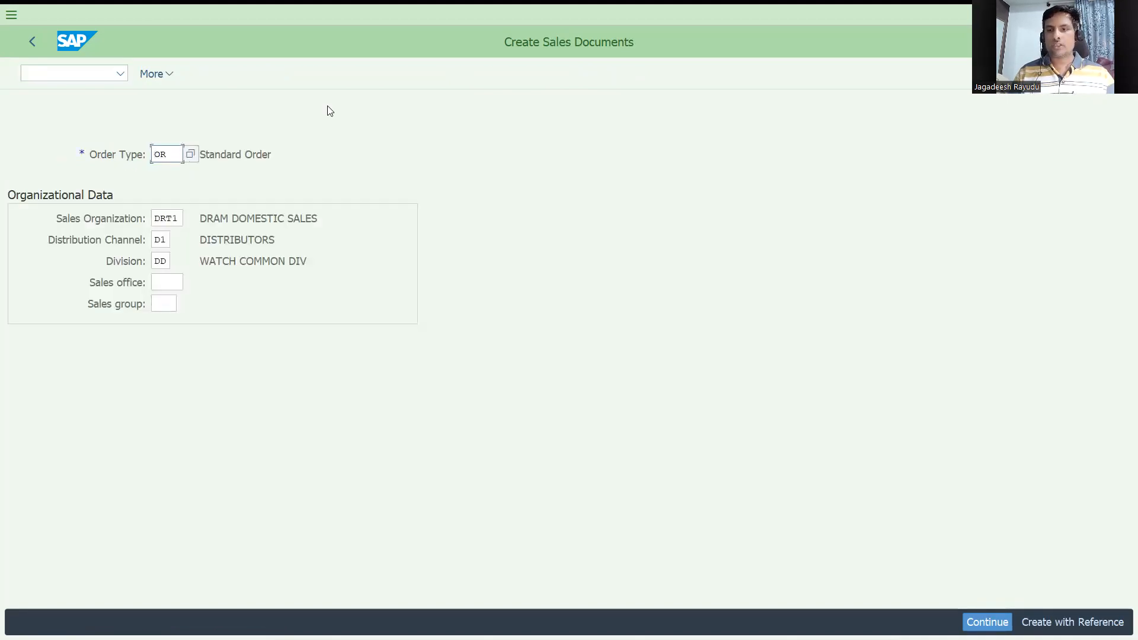
pyautogui.press('Return')
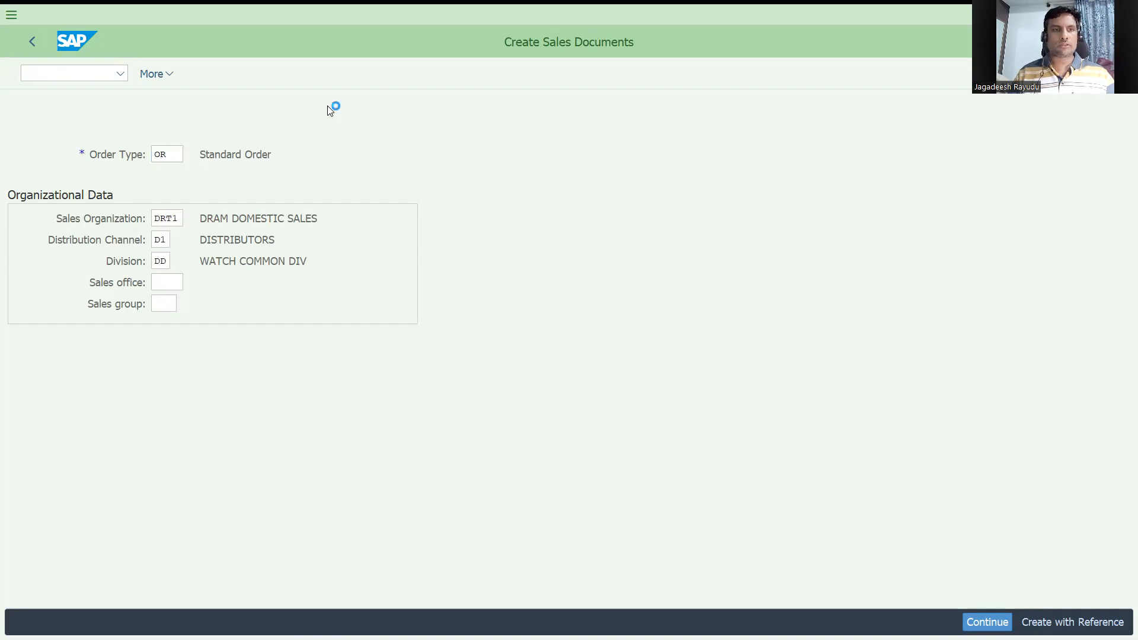
pyautogui.write('IT104')
pyautogui.press('Return')
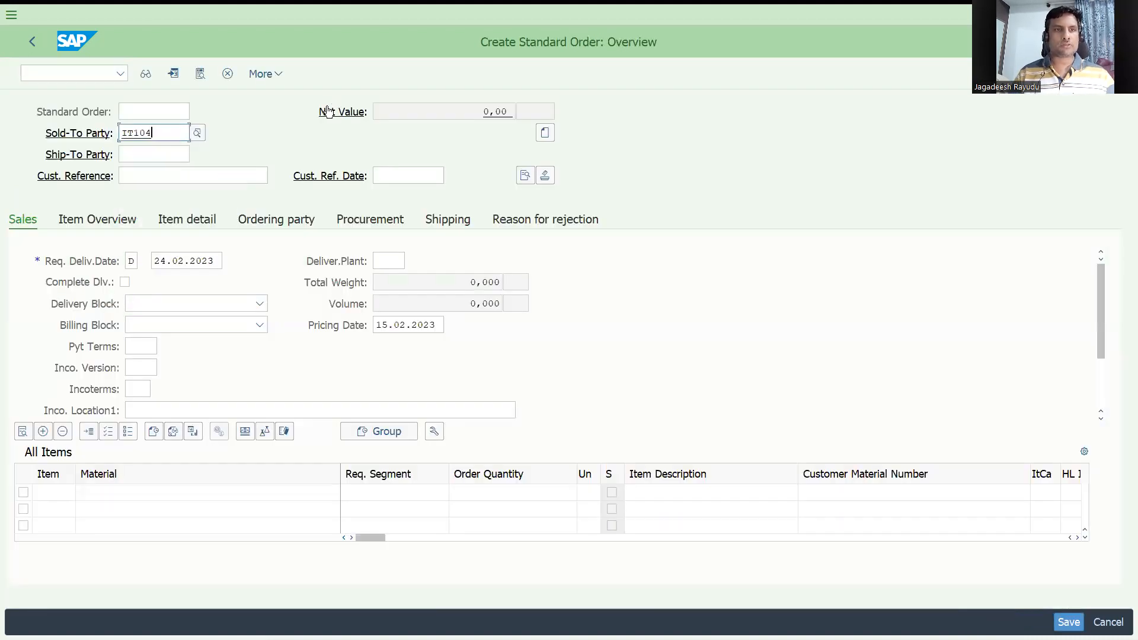
# Step: Enter the customer reference testf5proforma
pyautogui.write('test')
pyautogui.press('Return')
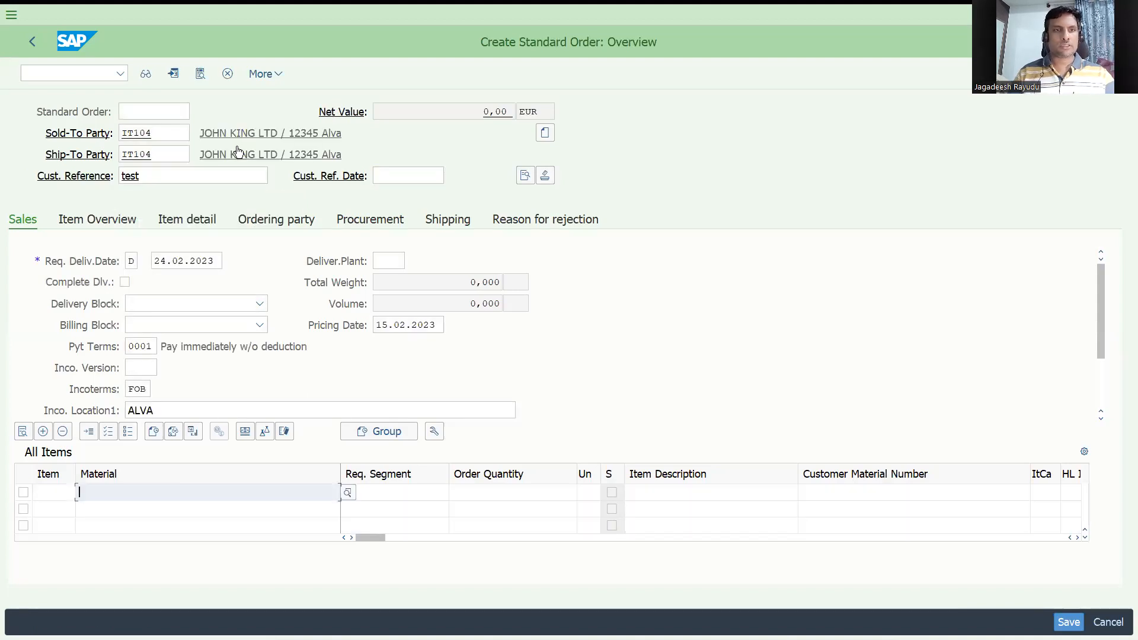
pyautogui.click(199, 179)
pyautogui.write('f5')
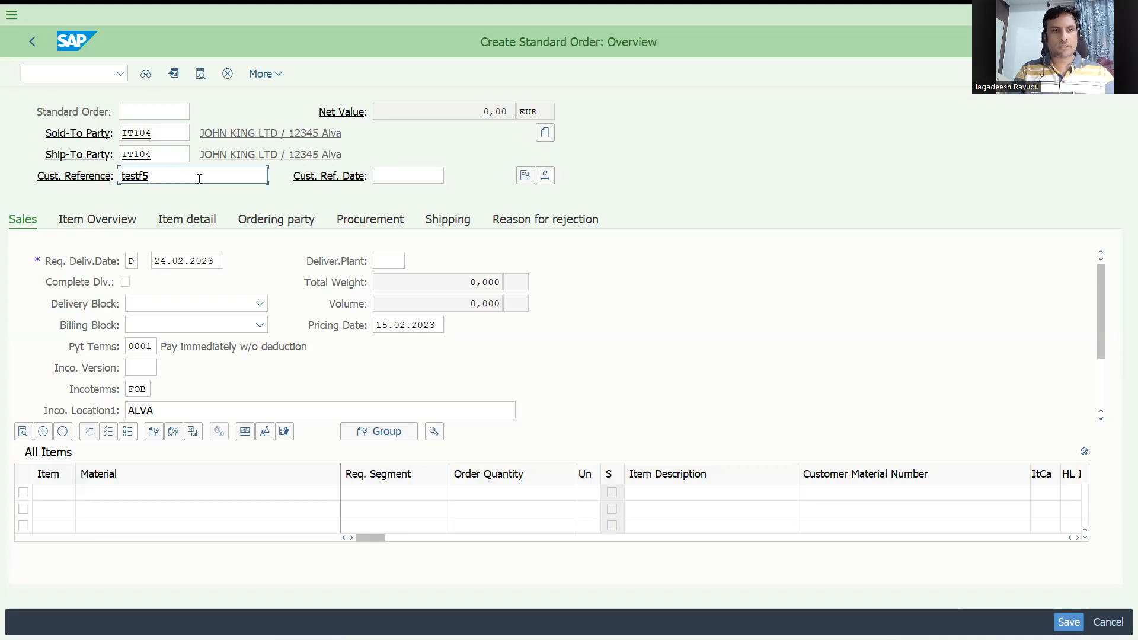
pyautogui.write('proforma')
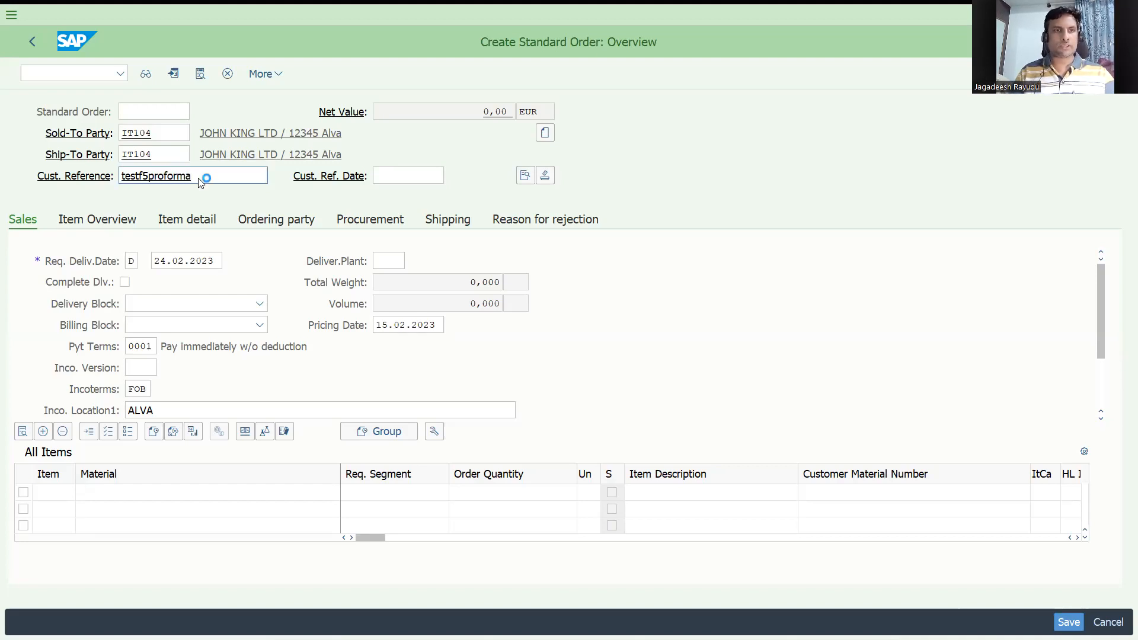
pyautogui.press('Return')
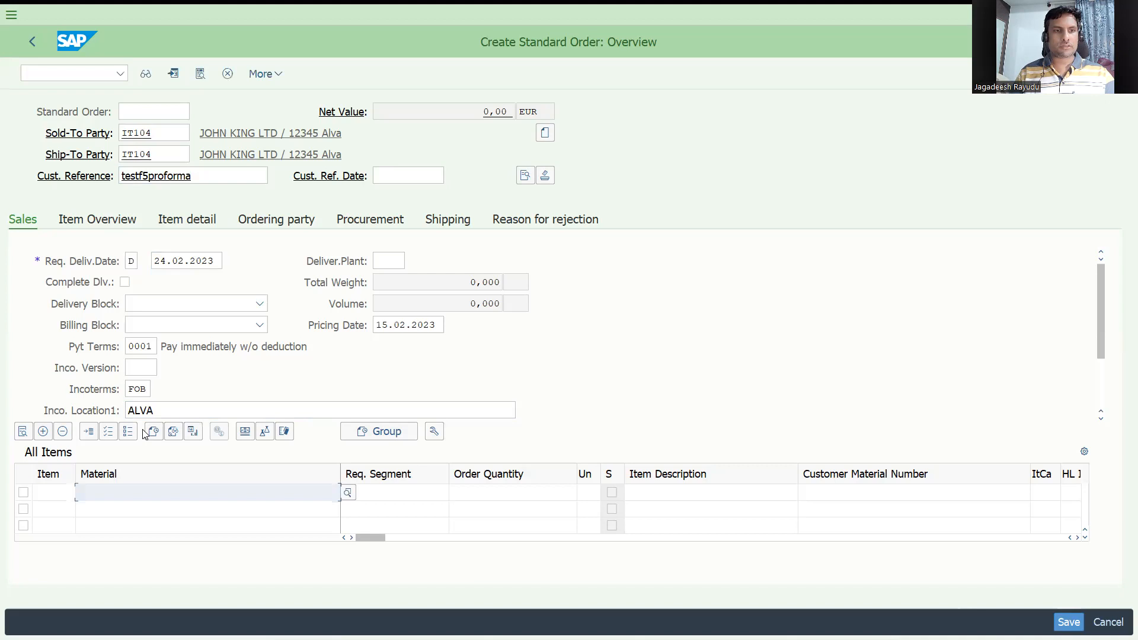
# Step: Add material 131 with order quantity 1 and save the order
pyautogui.press('Down')
pyautogui.press('Down')
pyautogui.press('Return')
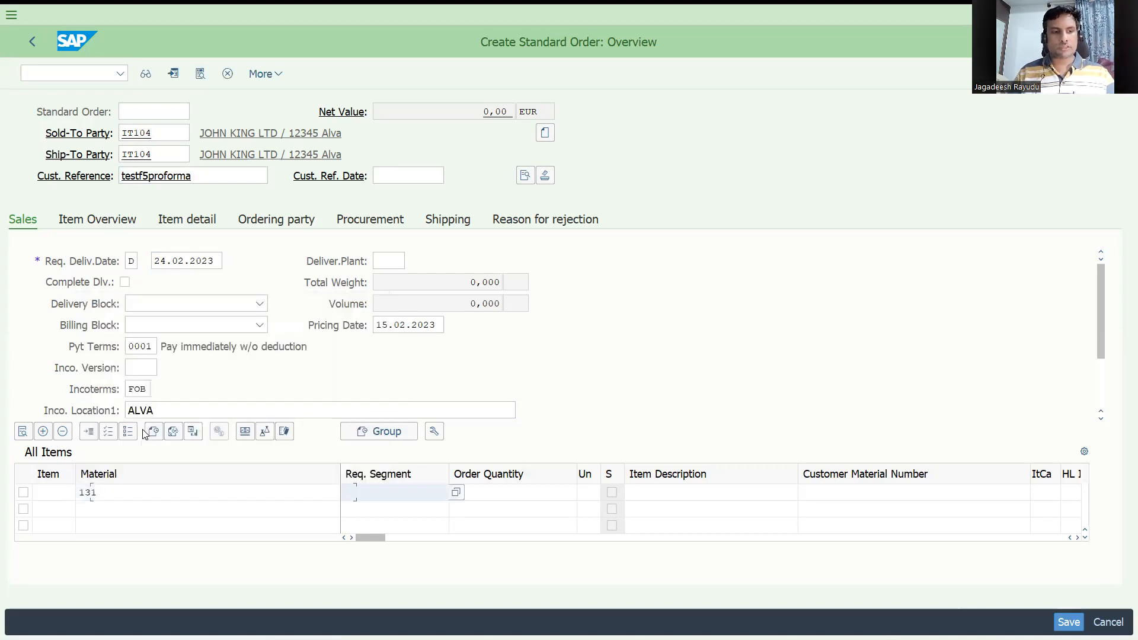
pyautogui.press('Tab')
pyautogui.write('1')
pyautogui.press('Return')
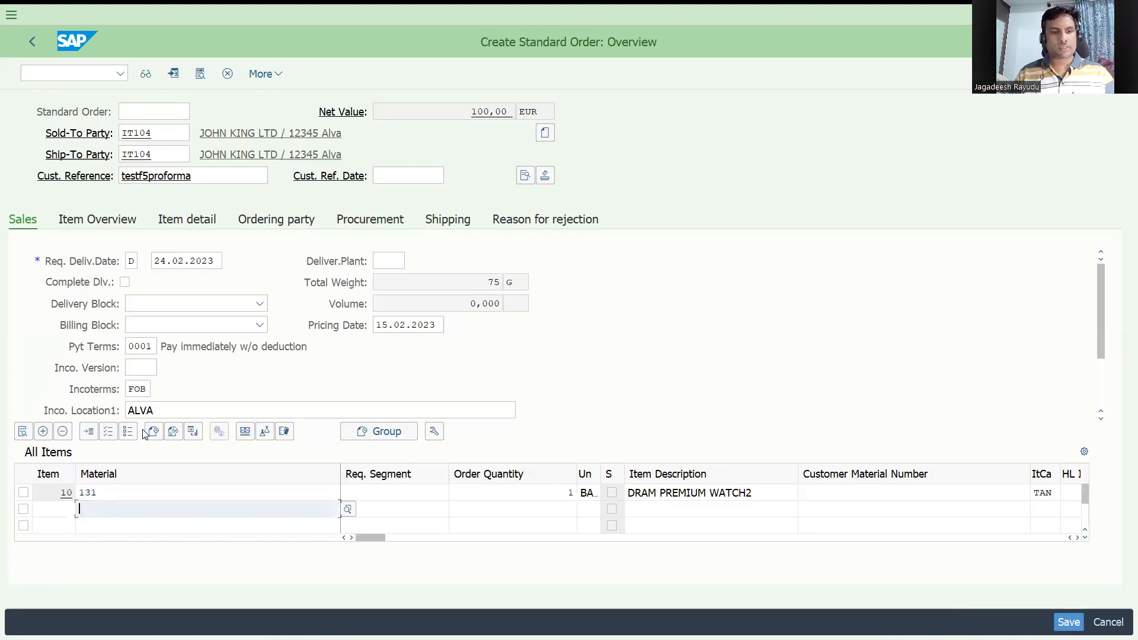
pyautogui.hotkey('ctrl', 's')
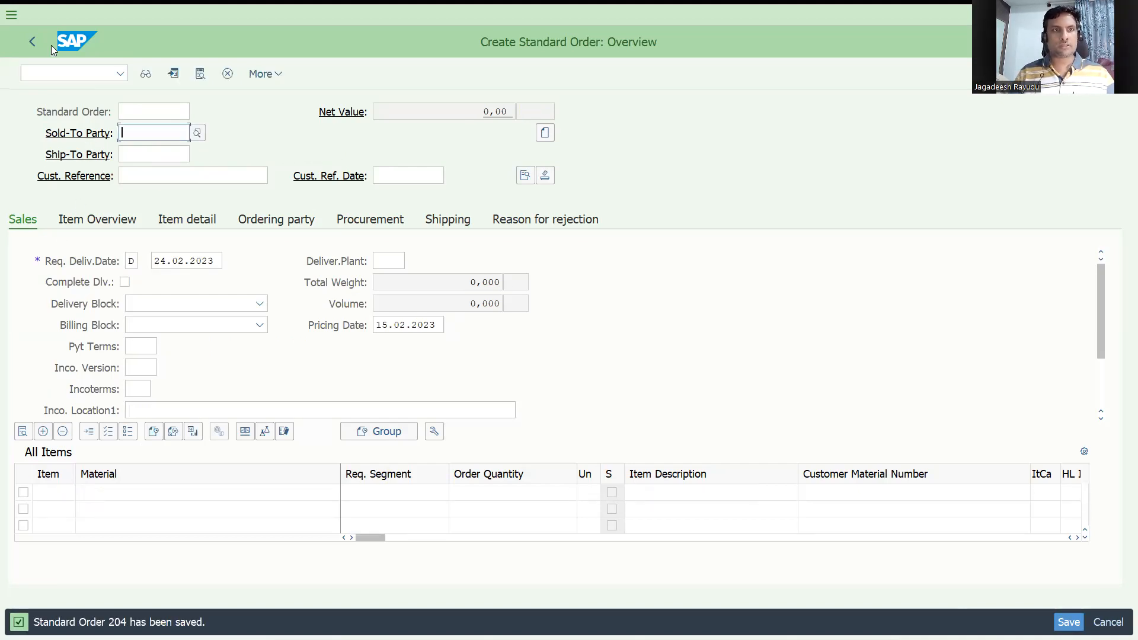
# Step: Create a billing document for order 204 with VF01 using billing type F5 Pro Forma for Order and save it
pyautogui.click(51, 76)
pyautogui.write('/nvf01')
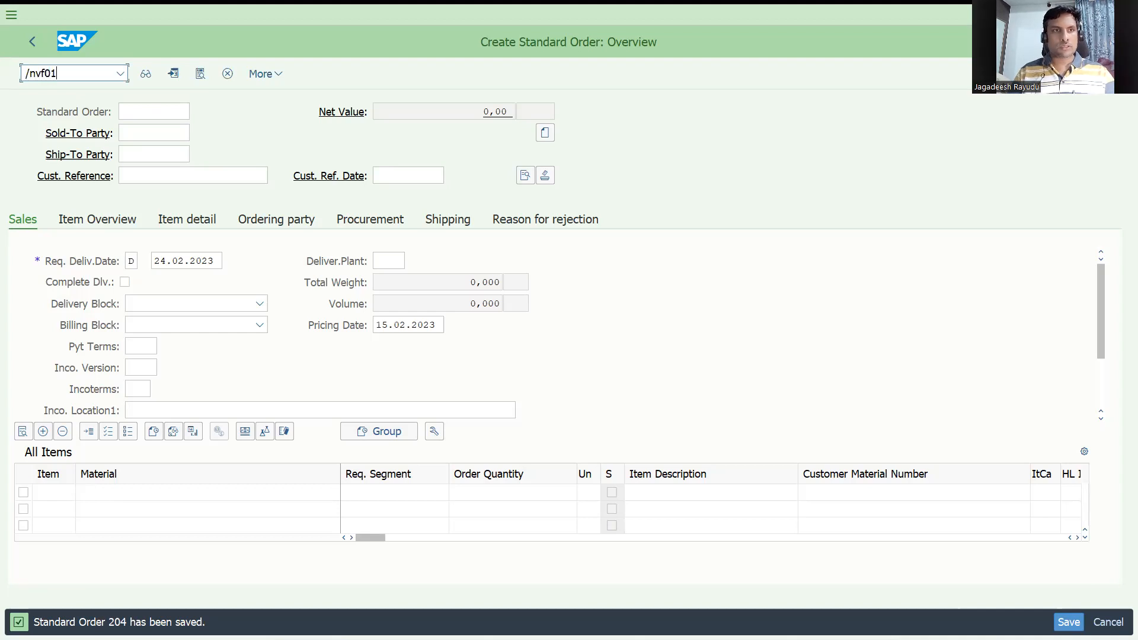
pyautogui.press('Return')
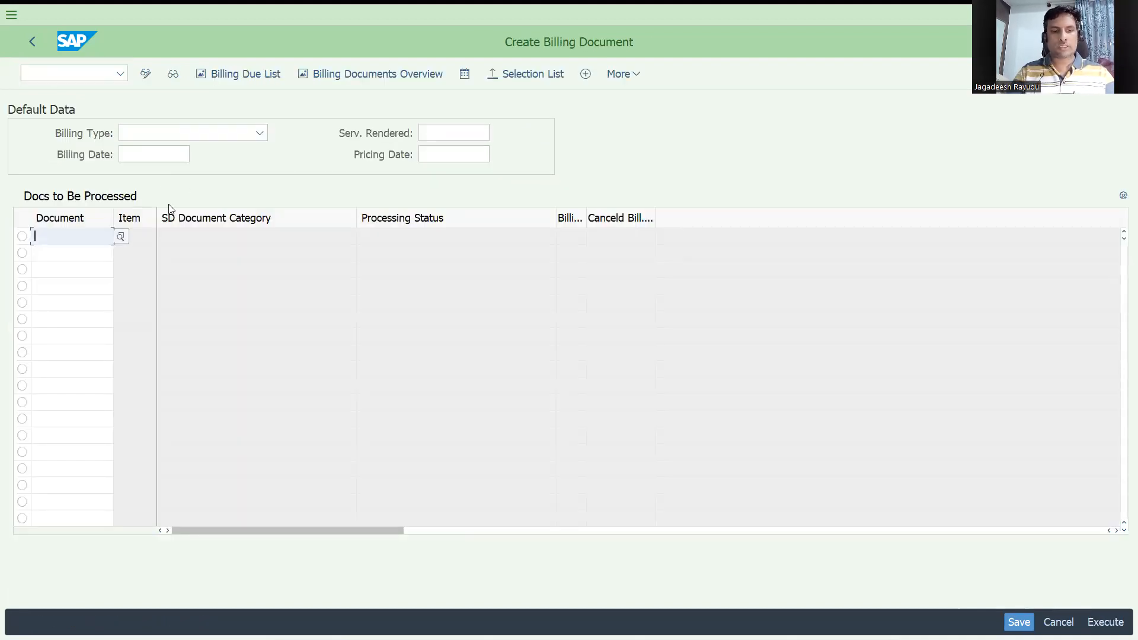
pyautogui.write('204')
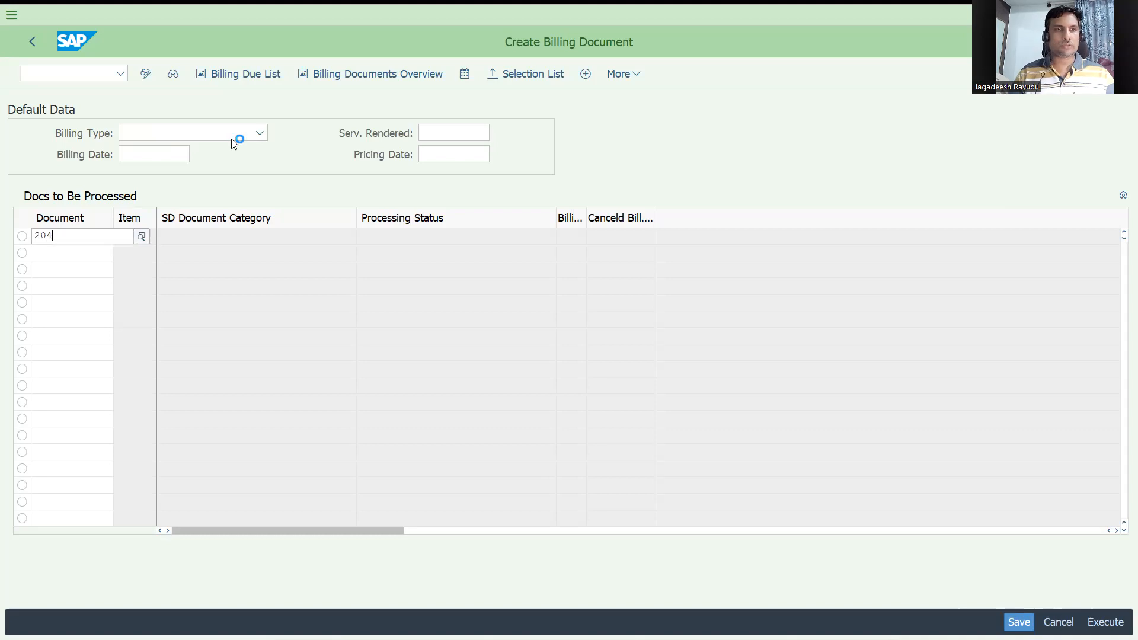
pyautogui.click(221, 137)
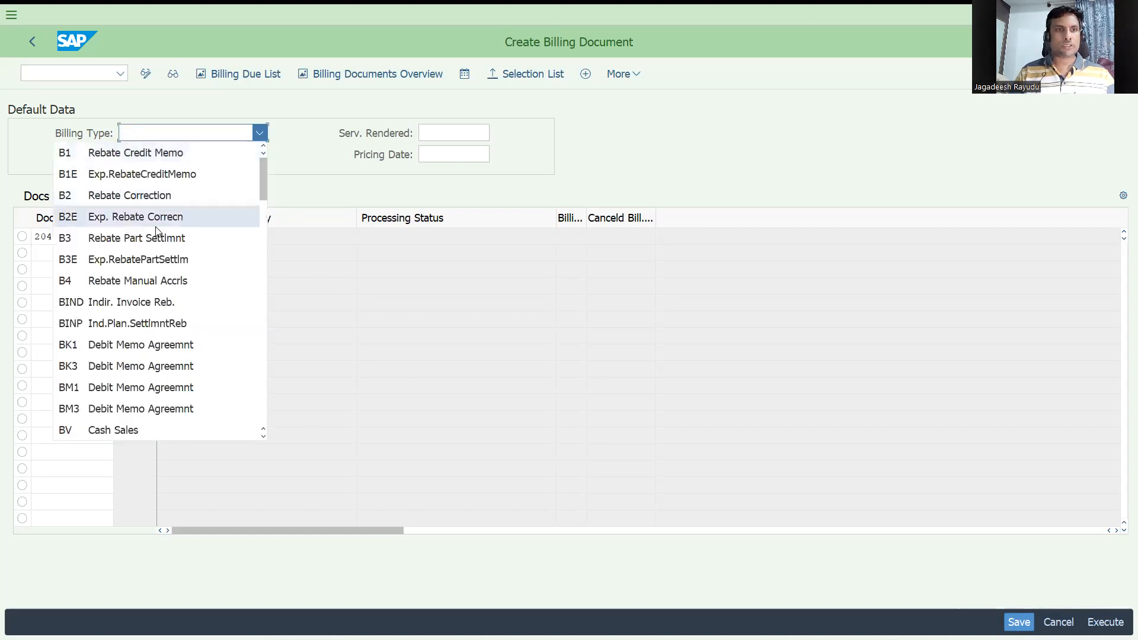
pyautogui.scroll(-3, 158, 229)
pyautogui.scroll(-1, 157, 231)
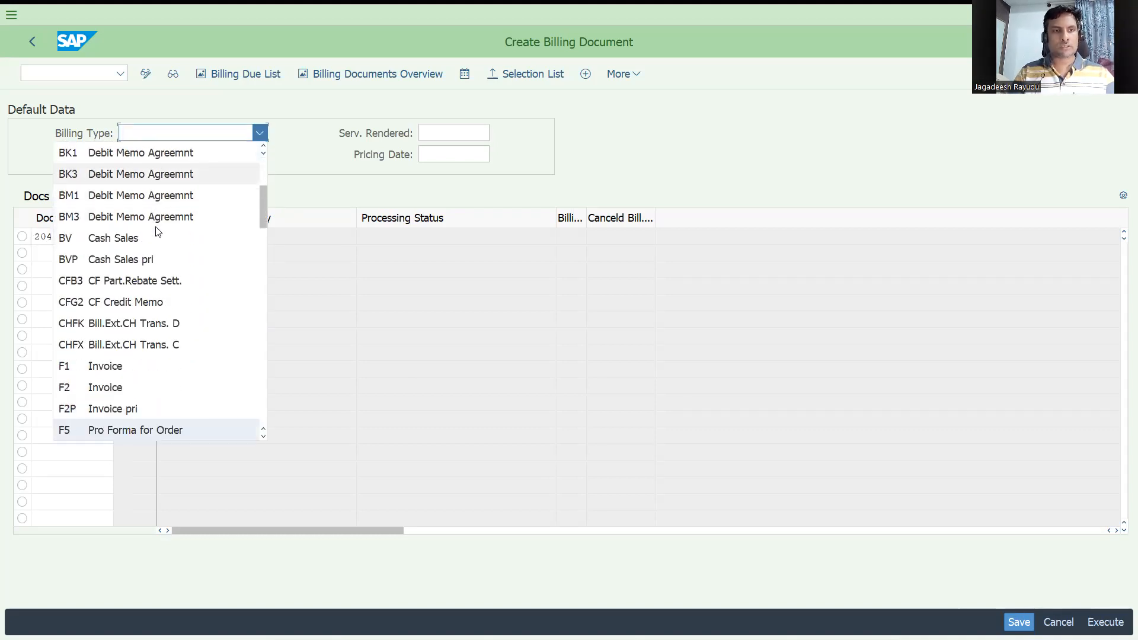
pyautogui.click(108, 431)
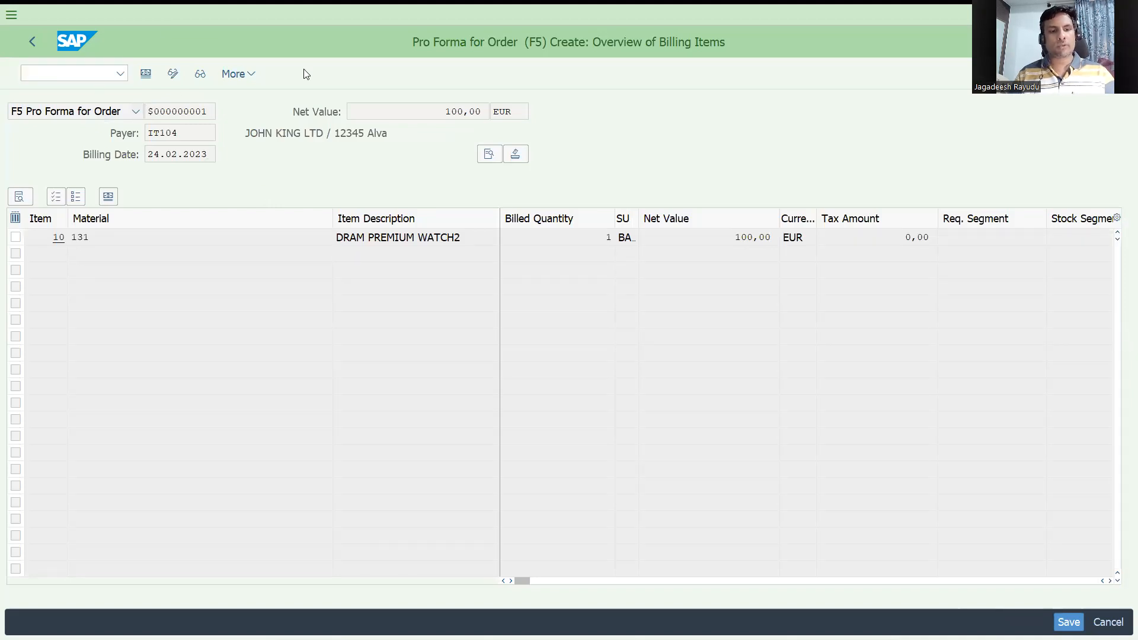
pyautogui.hotkey('ctrl', 's')
pyautogui.write('/nvf01')
pyautogui.press('Return')
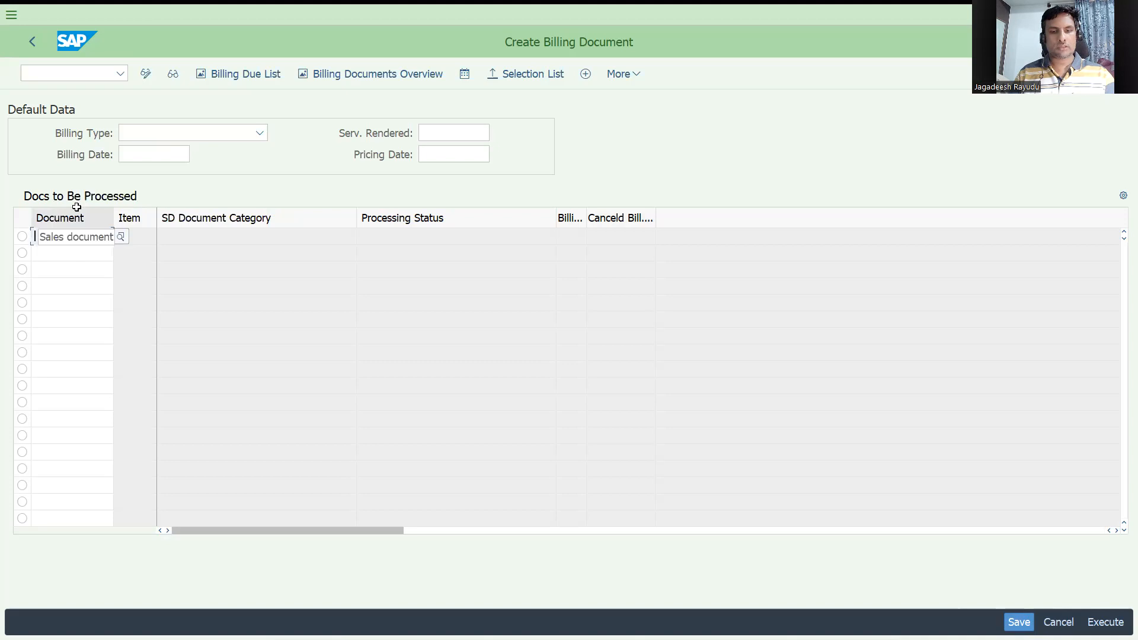
pyautogui.write('204')
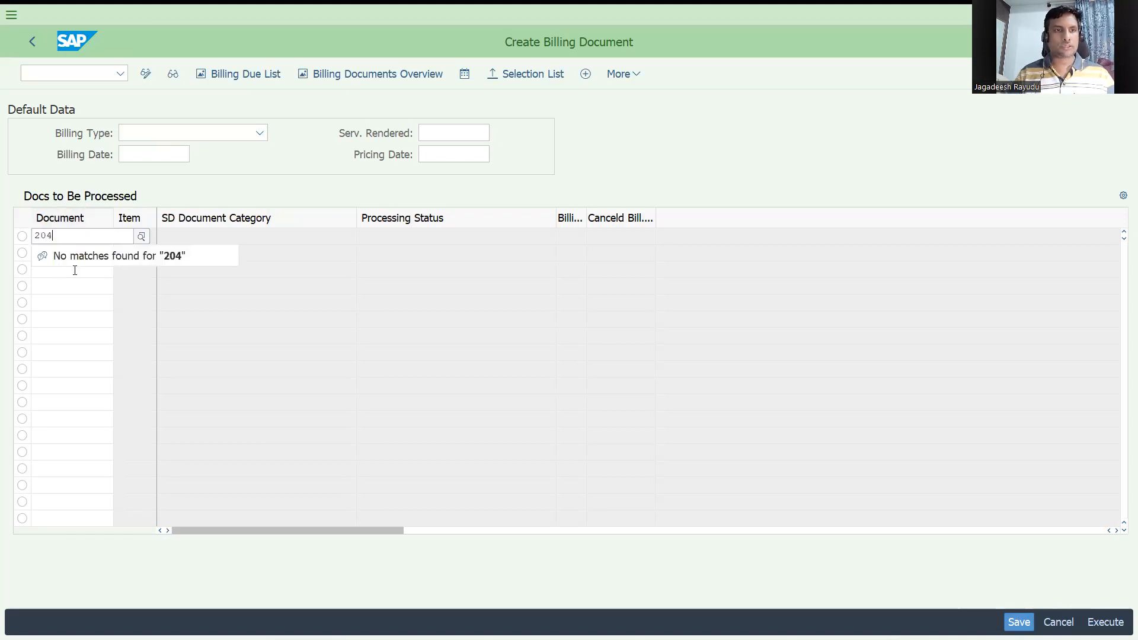
# Step: Display order 204 with VA03 and start billing directly from the order
pyautogui.click(51, 73)
pyautogui.write('/nvf03')
pyautogui.press('Return')
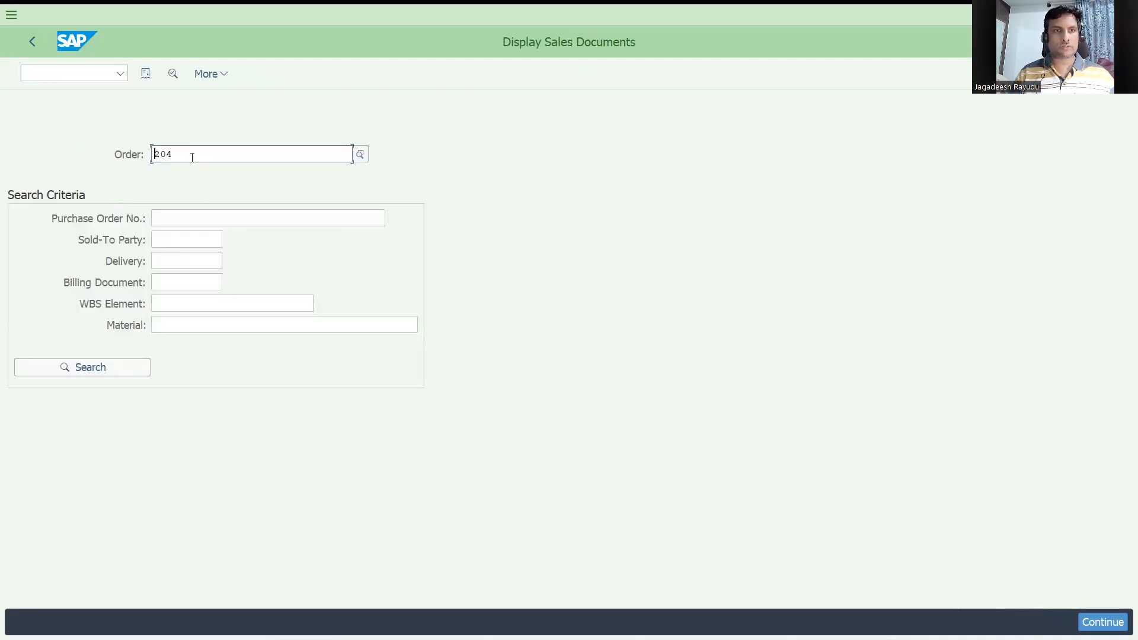
pyautogui.press('Return')
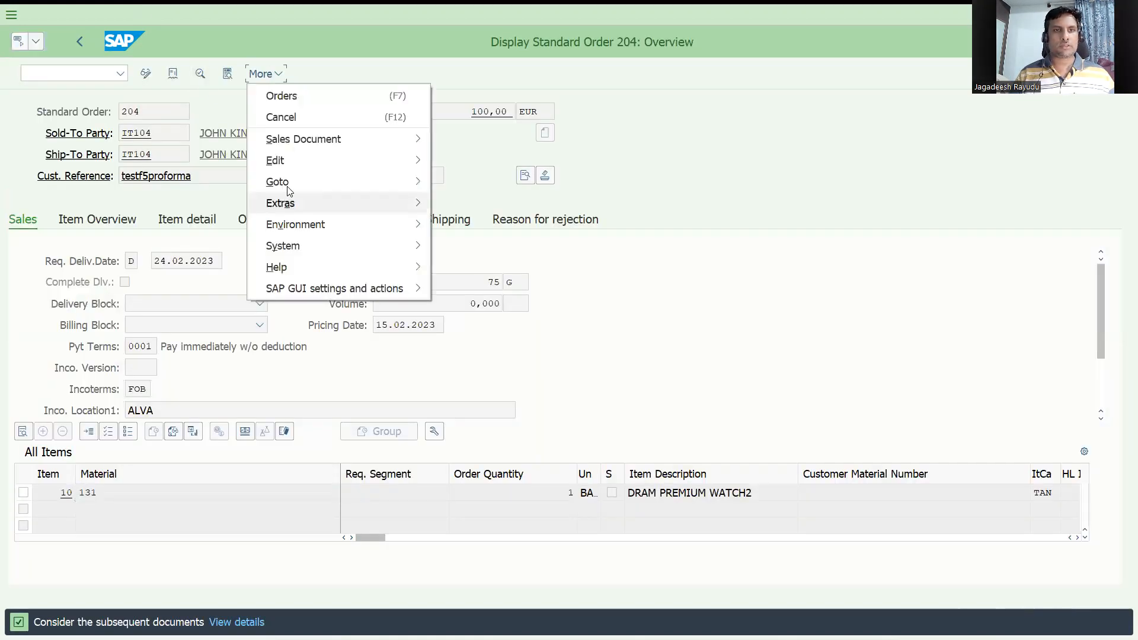
pyautogui.moveTo(285, 144)
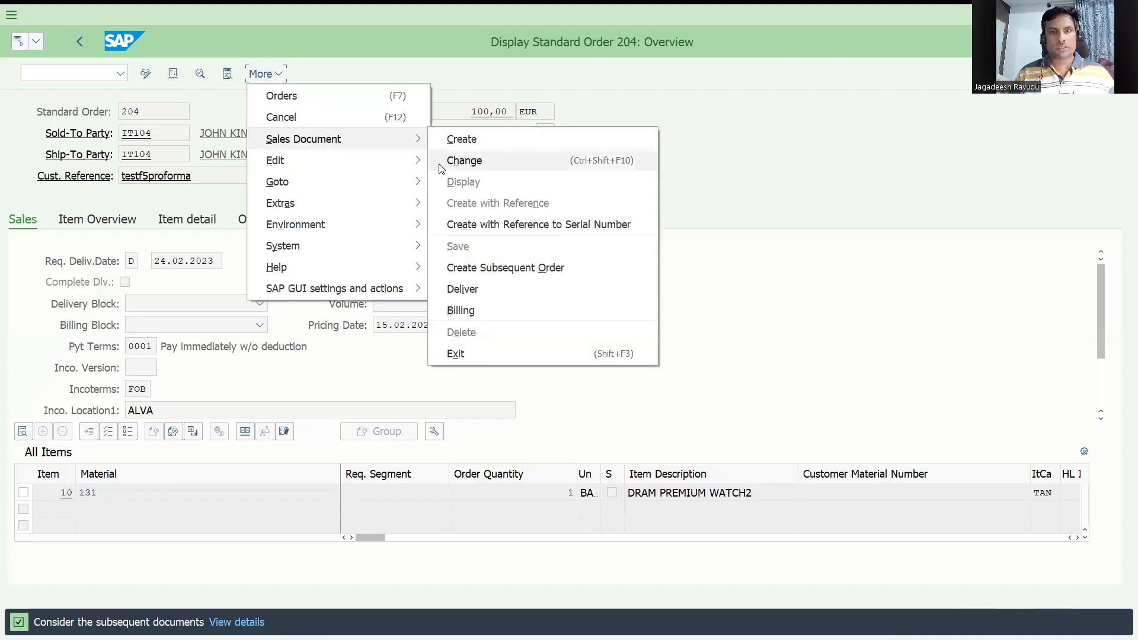
pyautogui.click(461, 310)
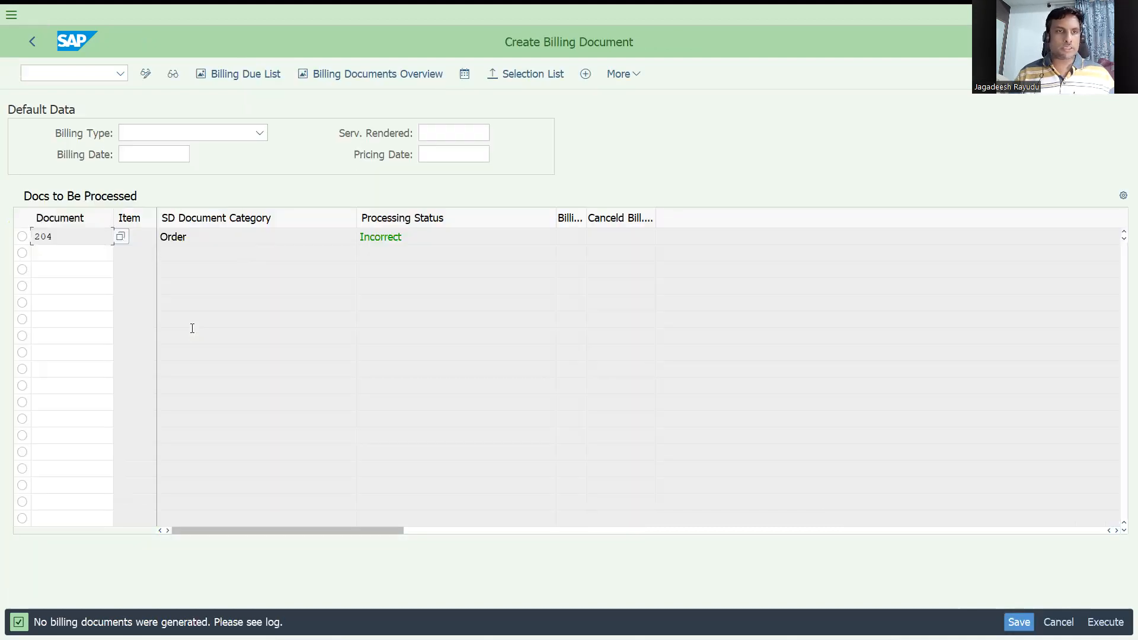
pyautogui.click(156, 137)
pyautogui.scroll(-5, 118, 303)
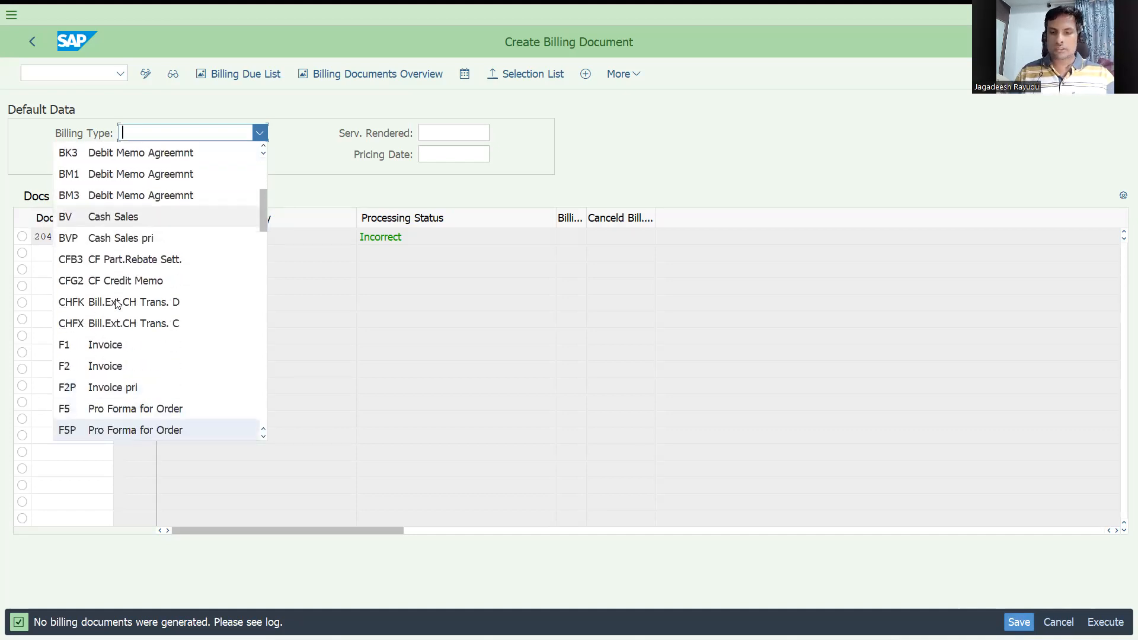
pyautogui.press('Up')
pyautogui.press('Return')
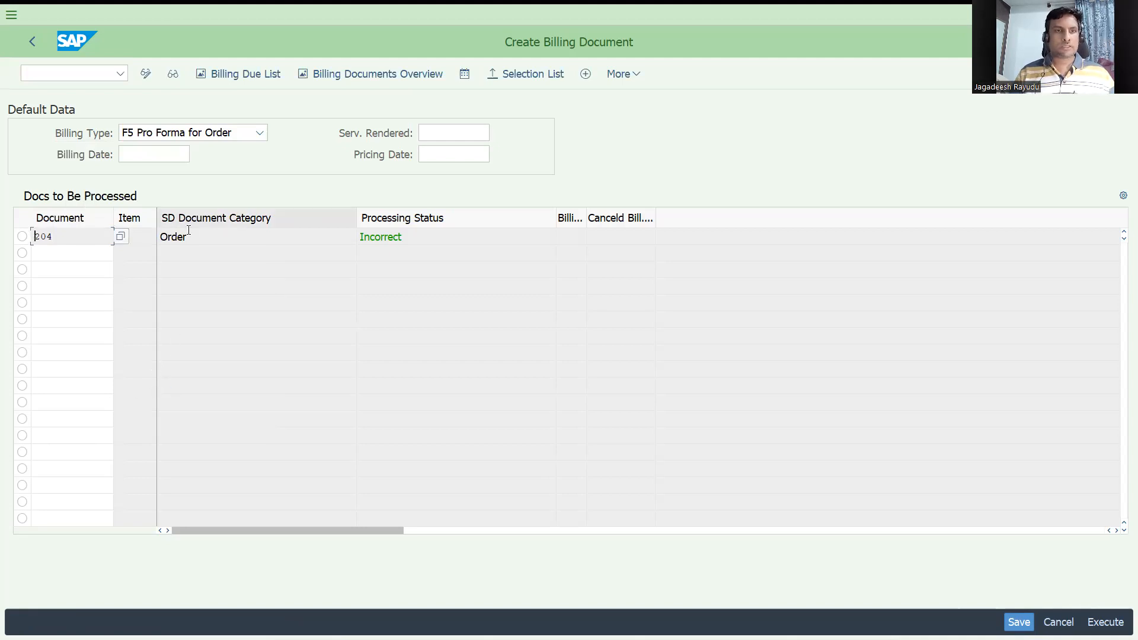
pyautogui.press('Return')
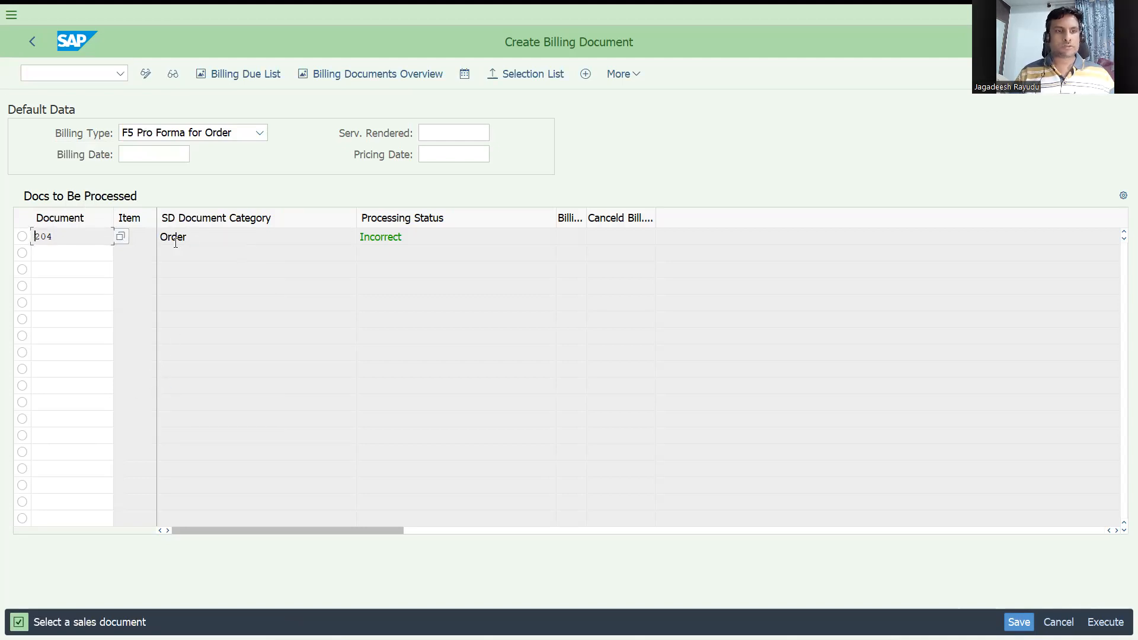
pyautogui.doubleClick(90, 242)
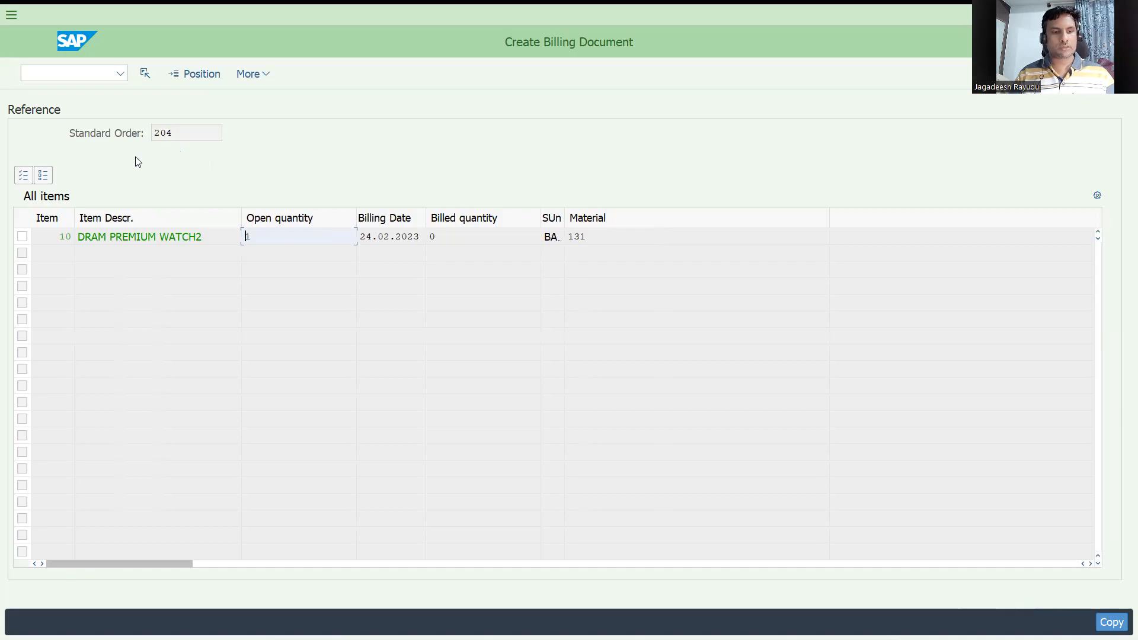
# Step: Restart VF01 for document 204 and open its billing items with billing type F5 Pro Forma for Order
pyautogui.click(84, 79)
pyautogui.write('/nva0')
pyautogui.press('BackSpace')
pyautogui.press('BackSpace')
pyautogui.write('f')
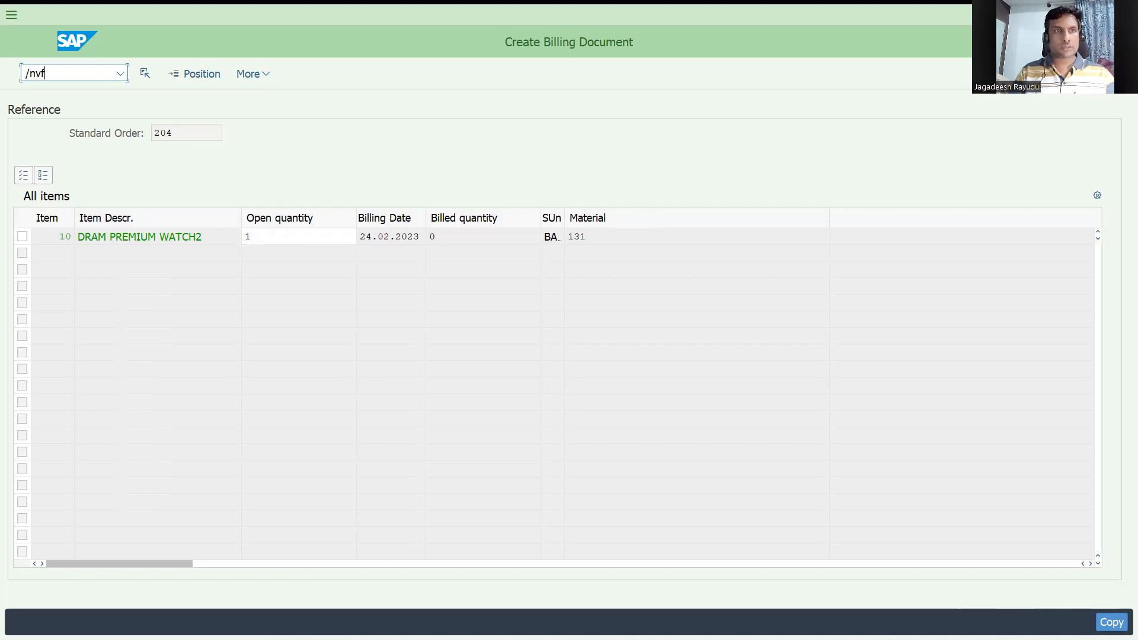
pyautogui.write('01')
pyautogui.press('Return')
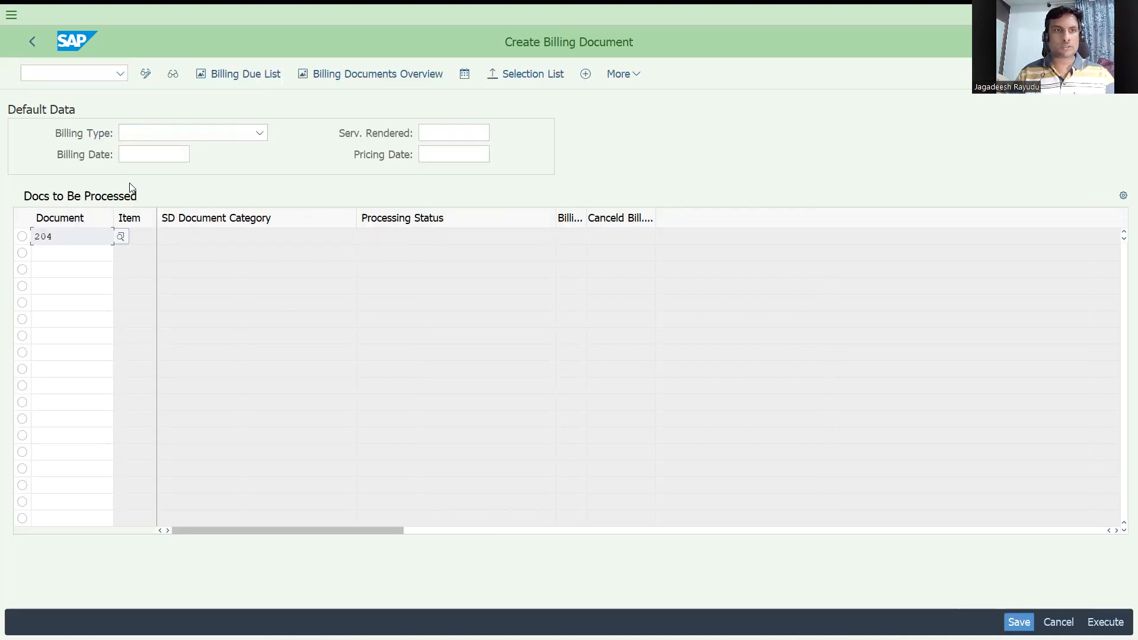
pyautogui.click(175, 138)
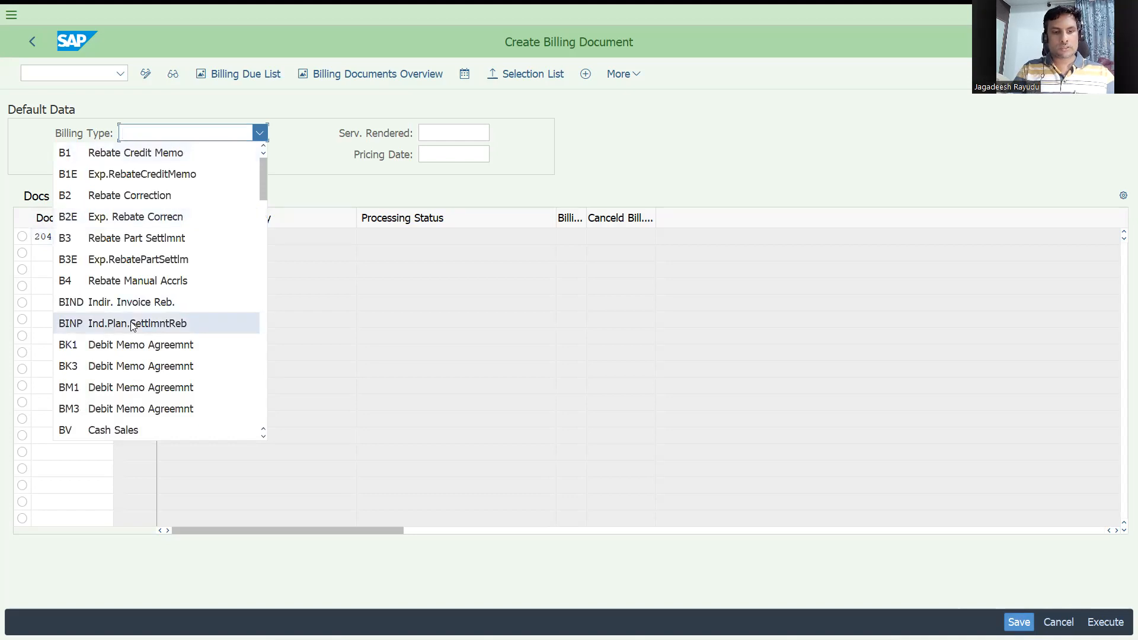
pyautogui.scroll(-3, 132, 326)
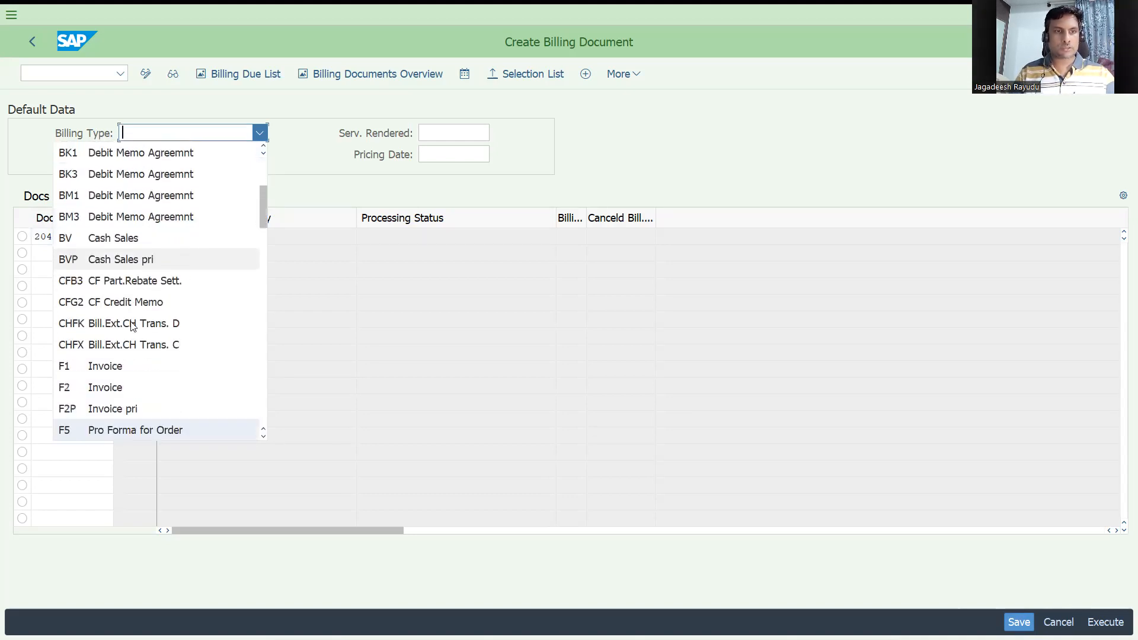
pyautogui.press('Return')
pyautogui.press('Return')
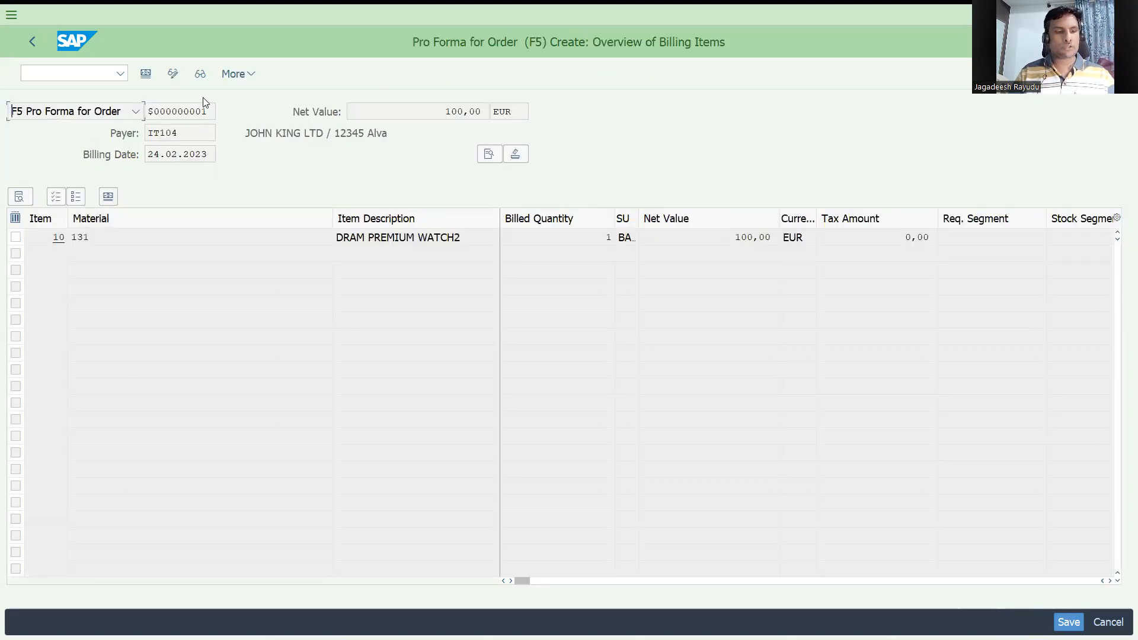
# Step: Open order 204 with VA03 and display its document flow
pyautogui.click(74, 74)
pyautogui.write('/nva03')
pyautogui.press('Return')
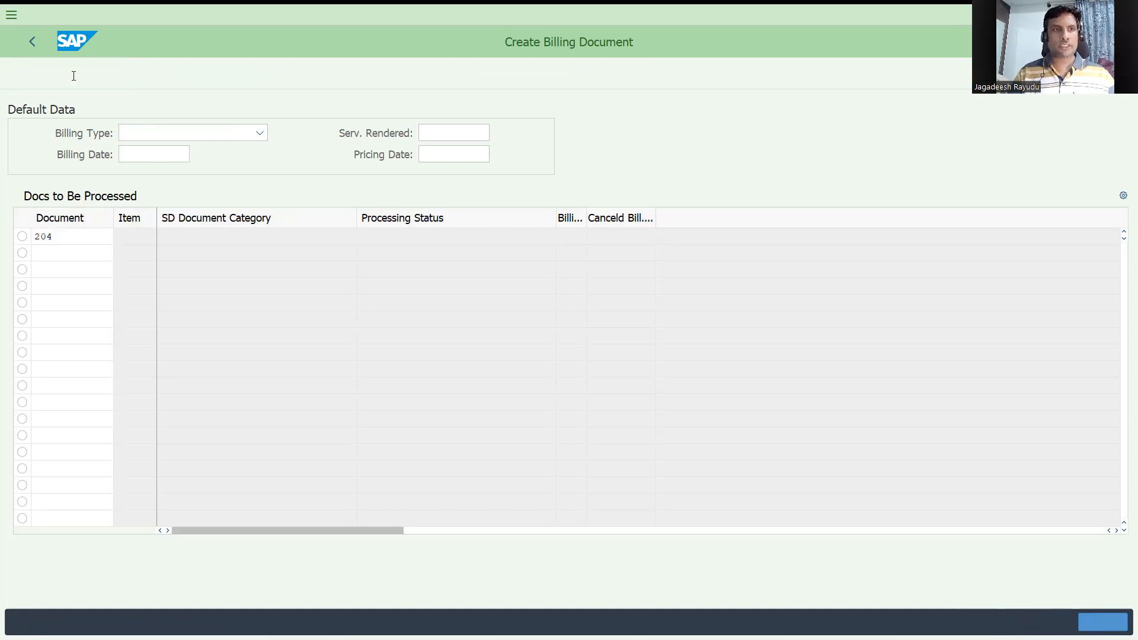
pyautogui.click(143, 76)
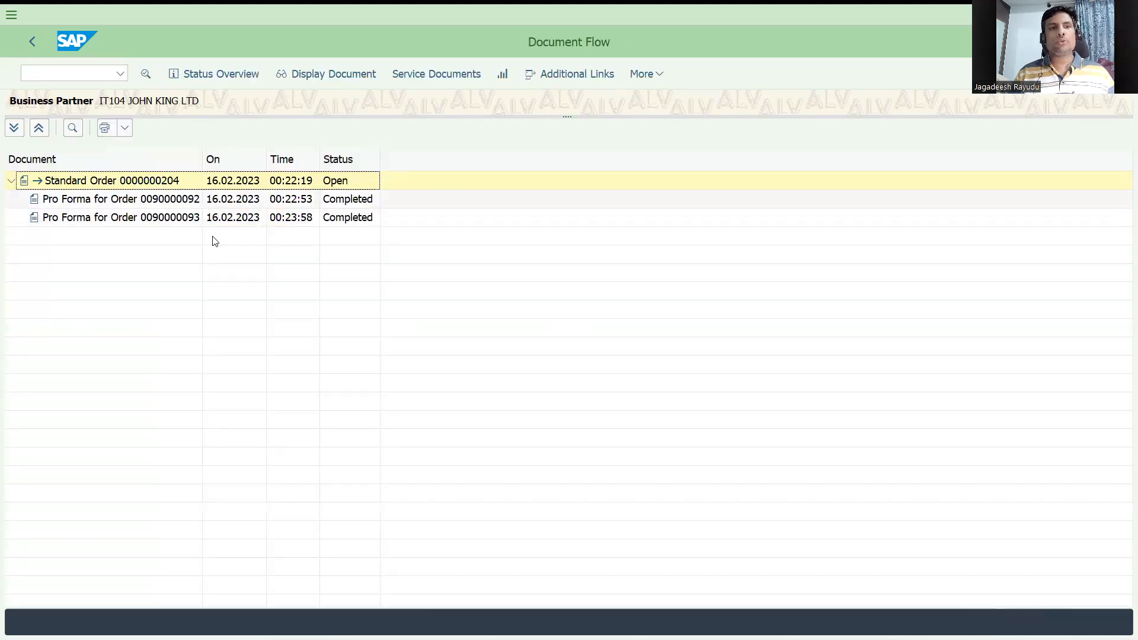
# Step: Start creating an outbound delivery for order 204 at shipping point DRS1 with VL01N and open picking
pyautogui.click(79, 79)
pyautogui.write('/nvl01n')
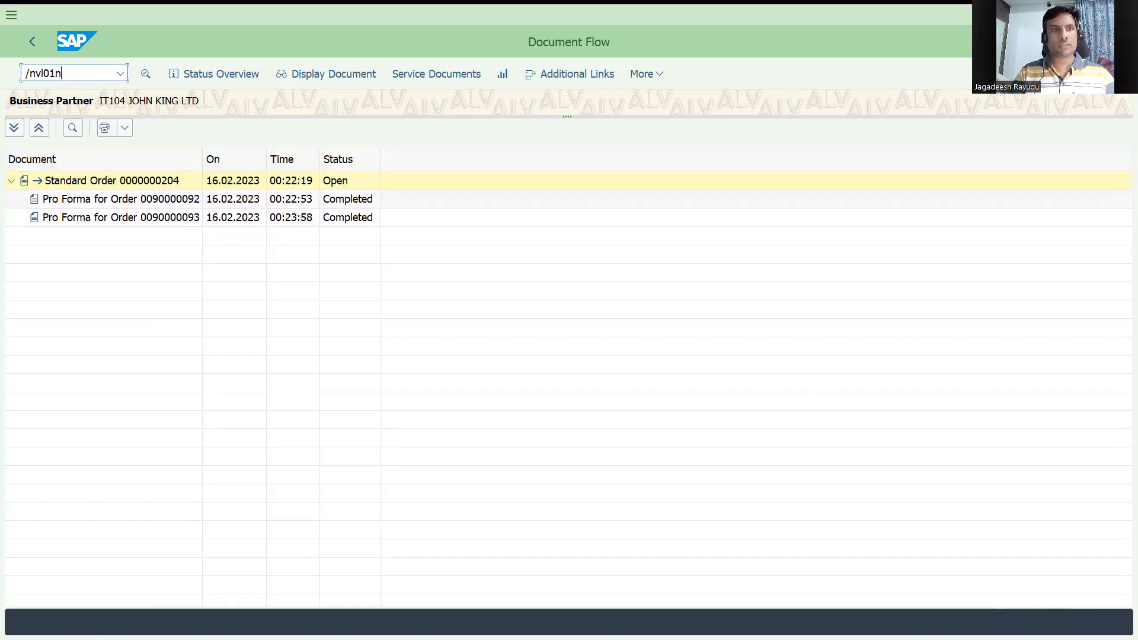
pyautogui.press('Return')
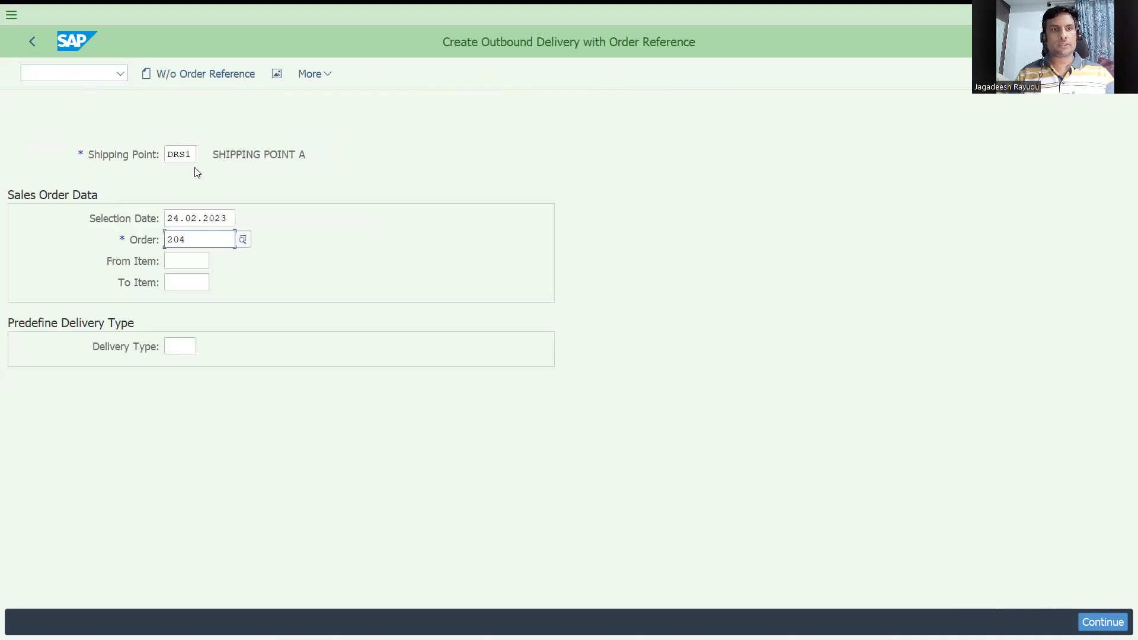
pyautogui.press('Return')
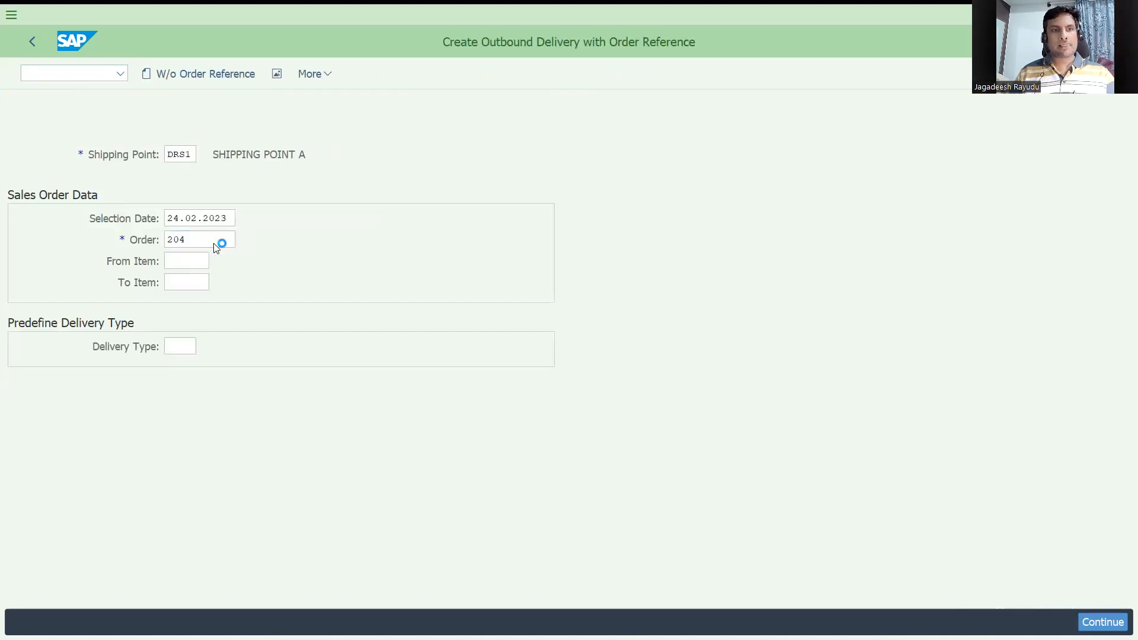
pyautogui.click(383, 321)
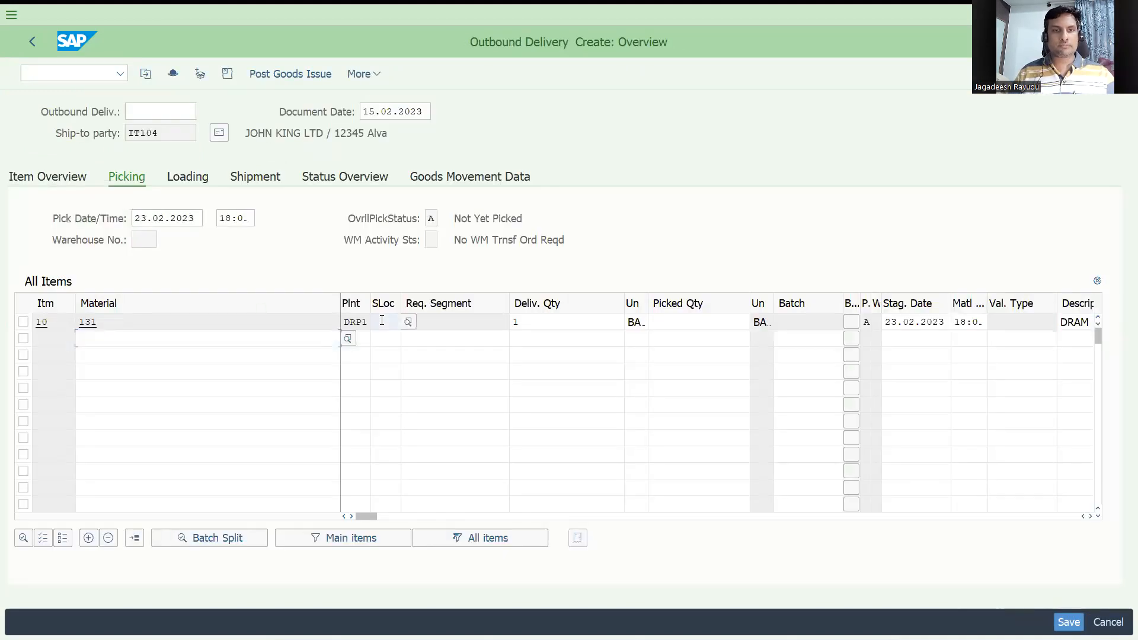
# Step: Enter storage location sale and picked quantity 1 for material 131, then post goods issue for the delivery
pyautogui.write('sale')
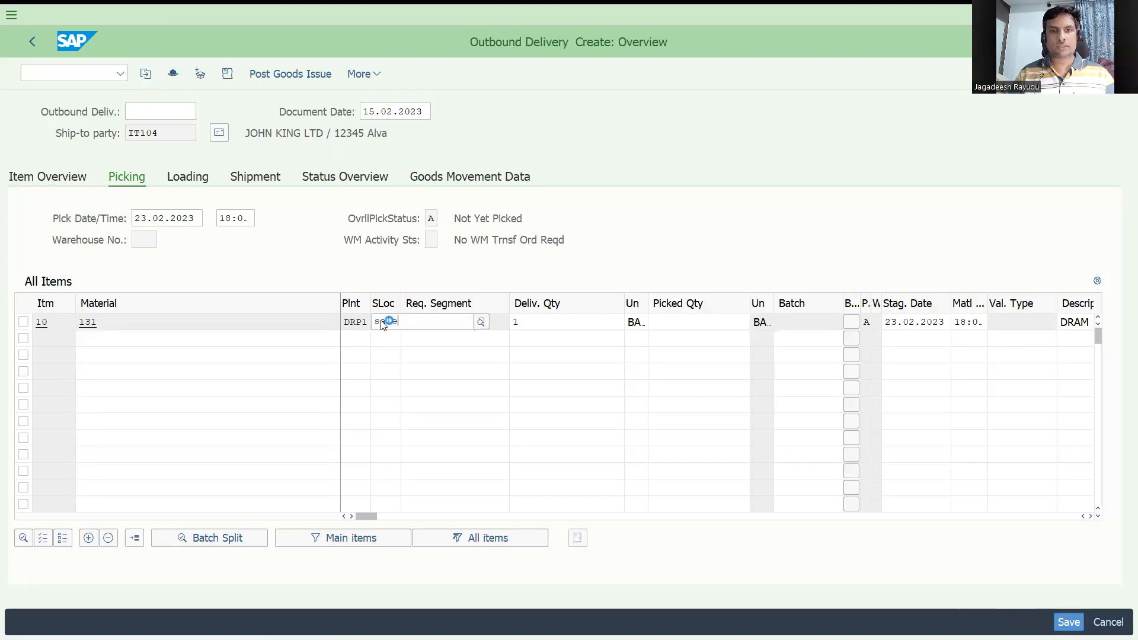
pyautogui.press('Tab')
pyautogui.press('Tab')
pyautogui.press('Tab')
pyautogui.write('1')
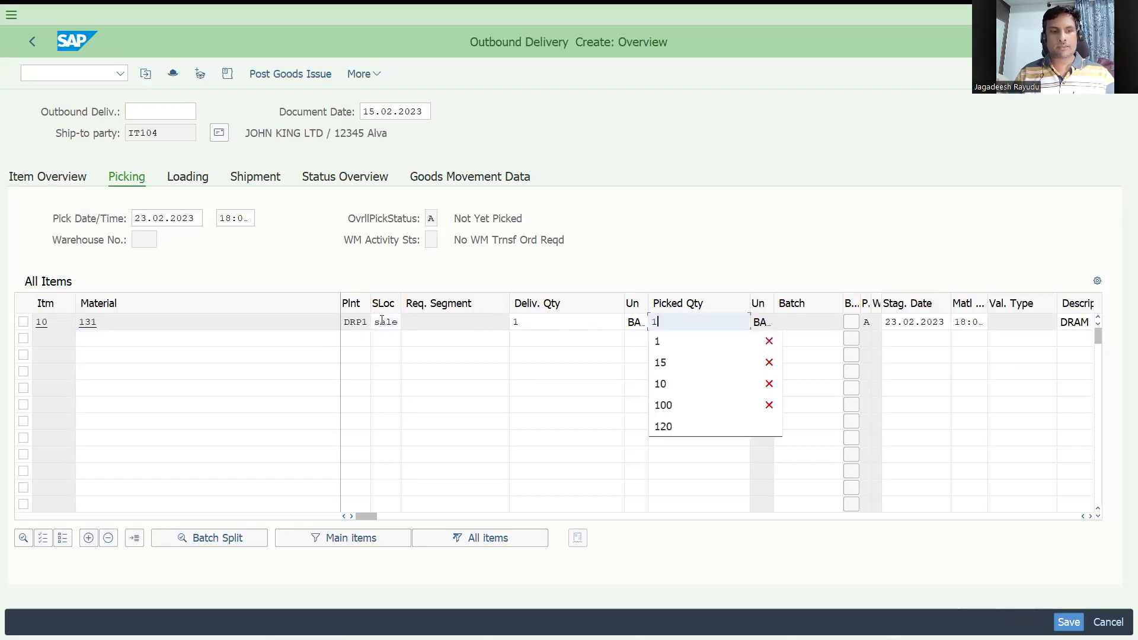
pyautogui.press('Return')
pyautogui.click(290, 73)
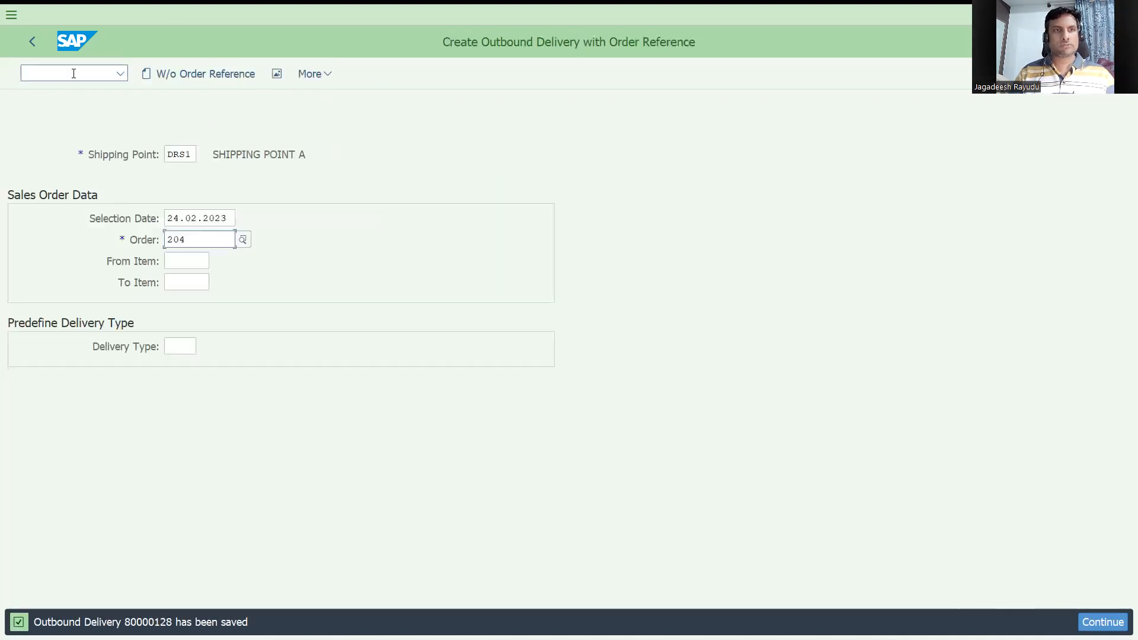
# Step: Create an F2 invoice for delivery 80000128 with VF01 and save it
pyautogui.write('/nvl02n')
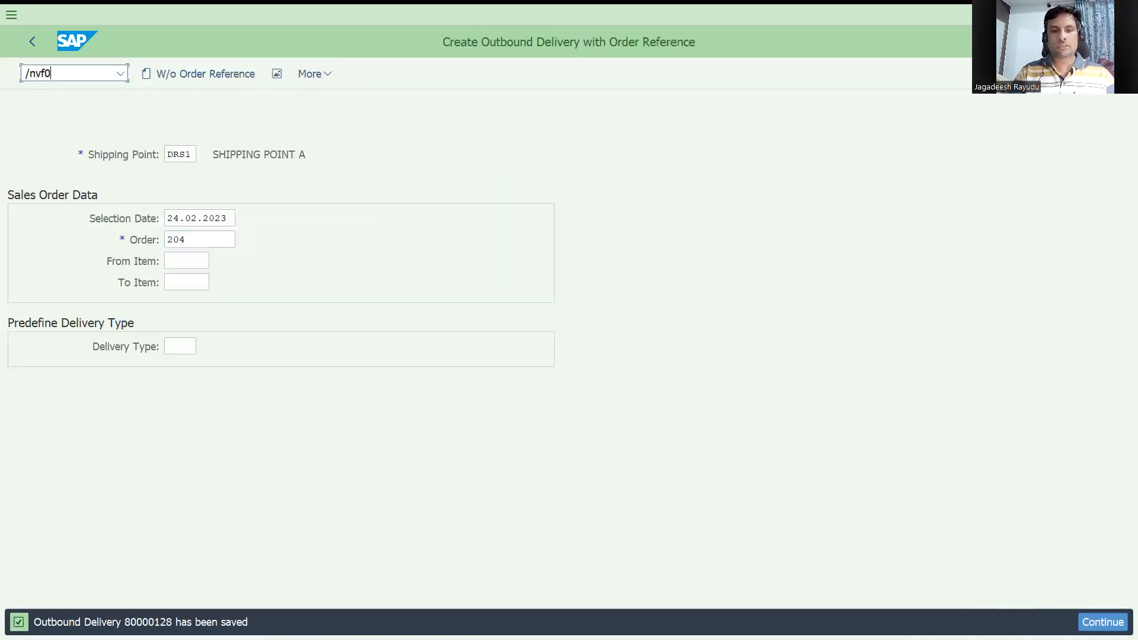
pyautogui.press('Return')
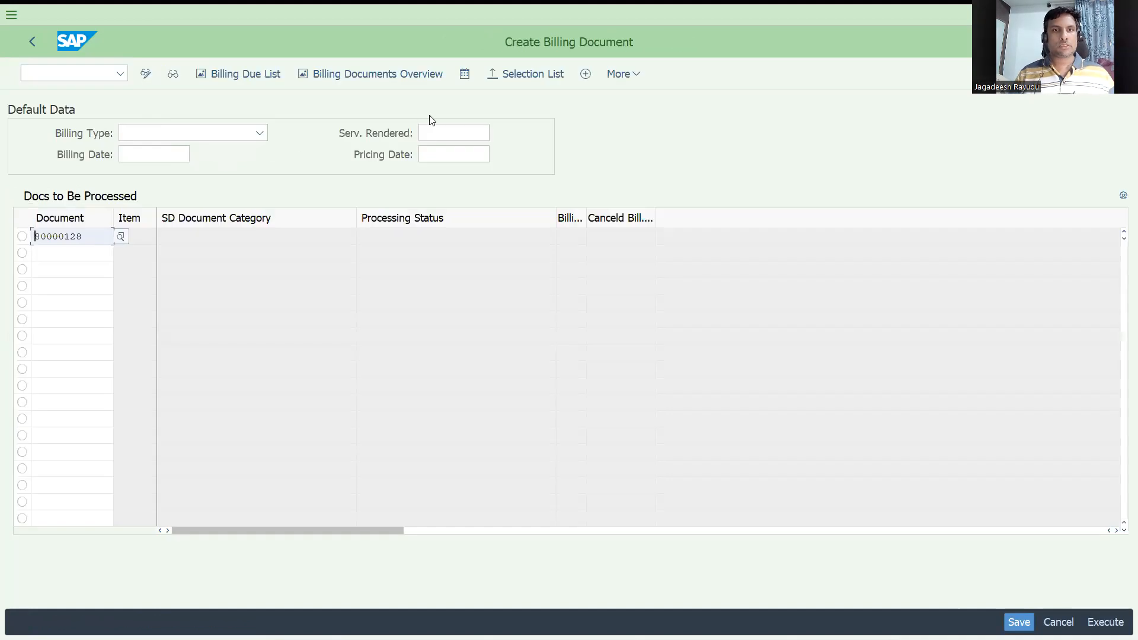
pyautogui.press('Return')
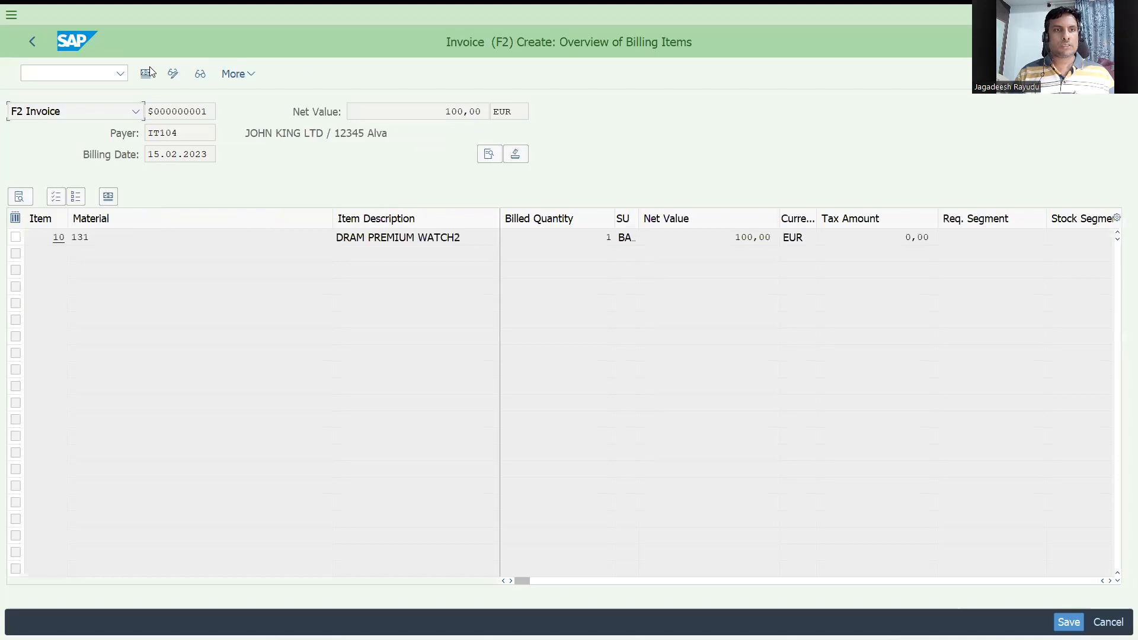
pyautogui.hotkey('ctrl', 's')
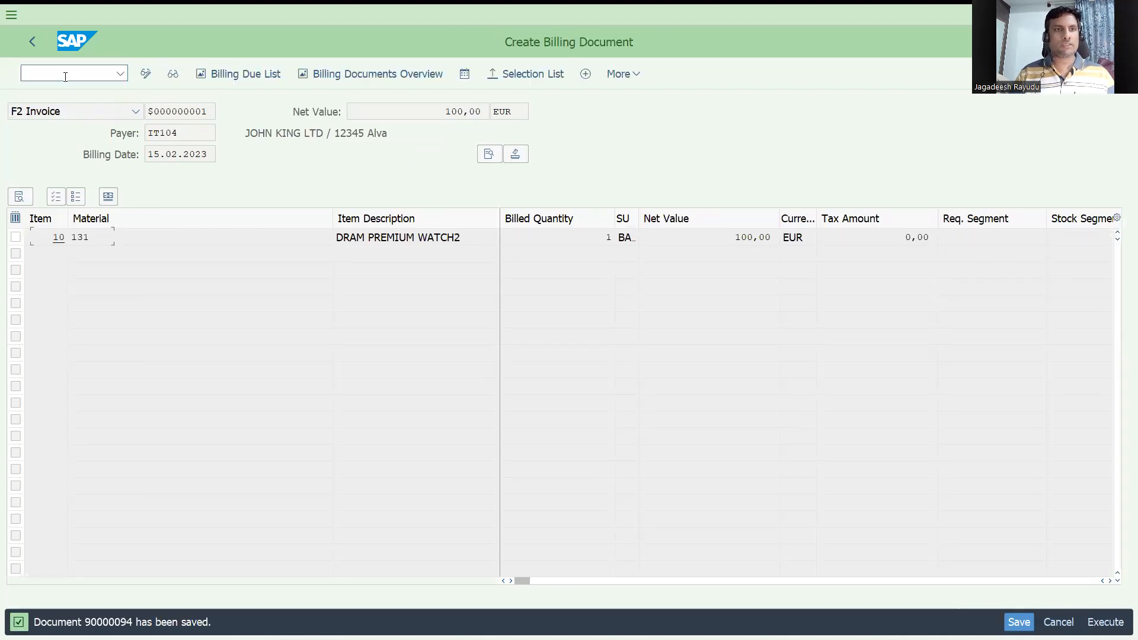
# Step: Display order 204 with VA03 and review its document flow including delivery and invoice
pyautogui.click(66, 73)
pyautogui.write('/nva03')
pyautogui.press('Return')
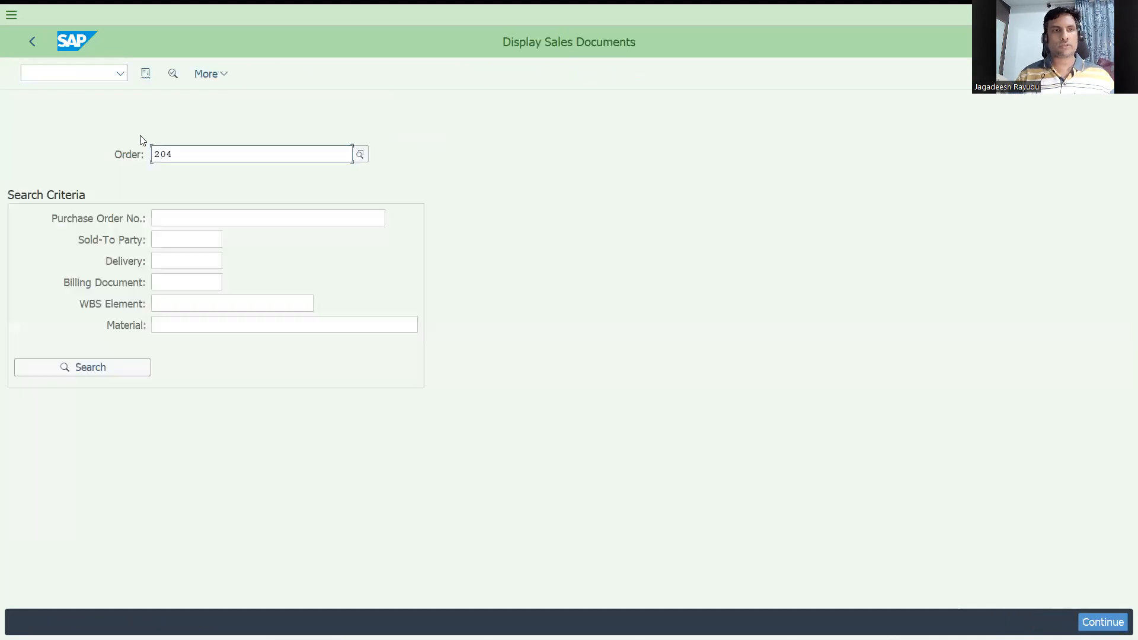
pyautogui.click(147, 77)
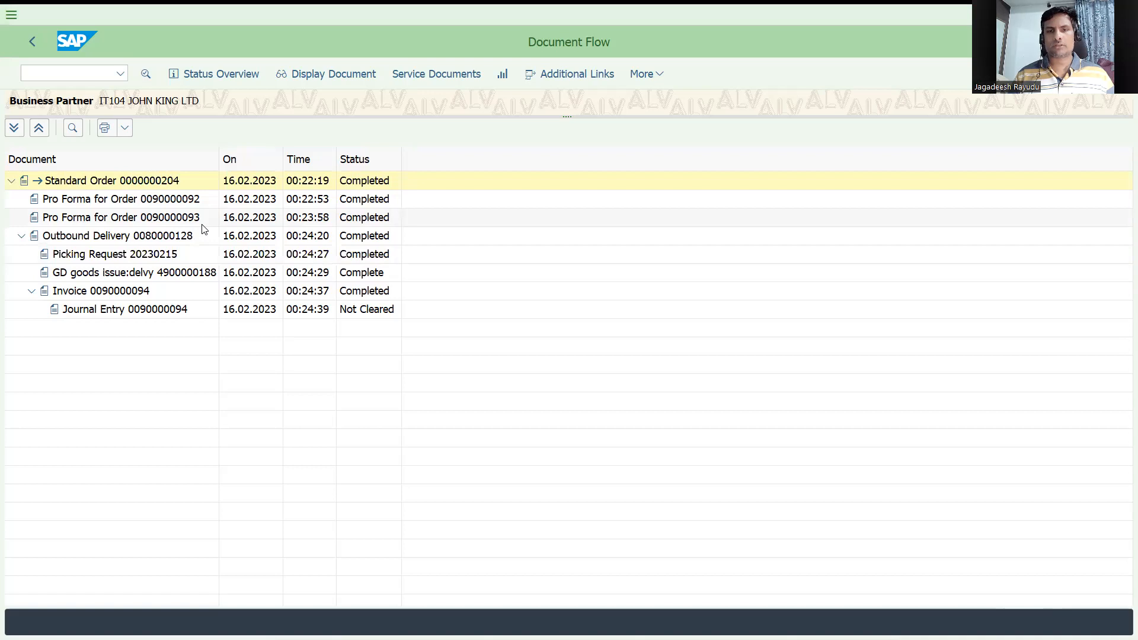
pyautogui.hotkey('alt', 'Tab')
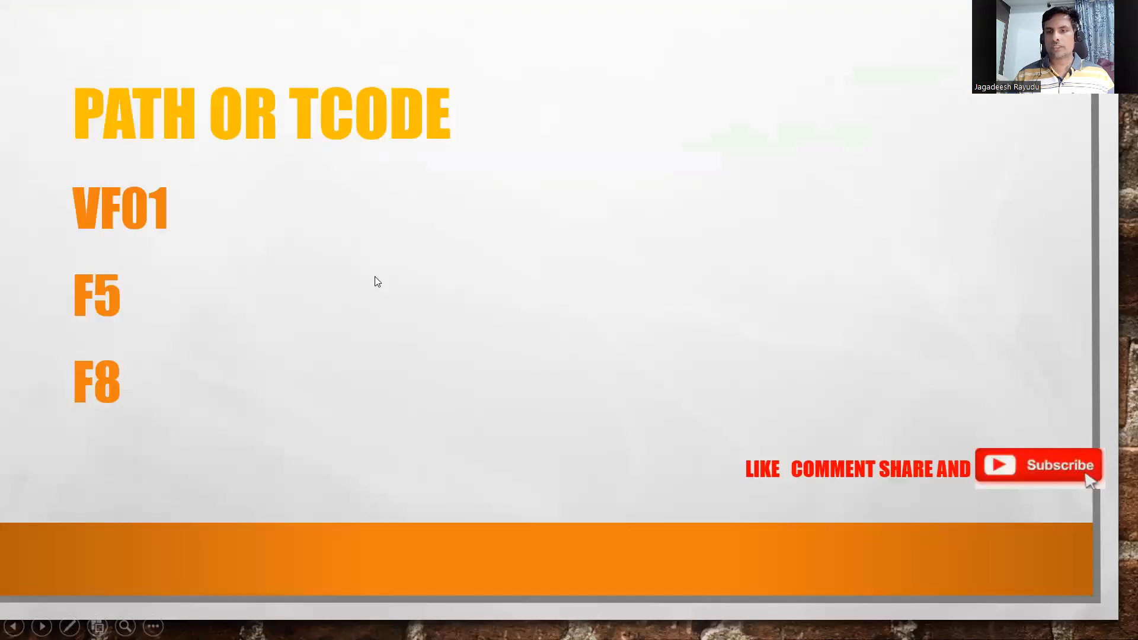
pyautogui.press('Left')
pyautogui.press('Left')
pyautogui.press('Left')
pyautogui.press('Left')
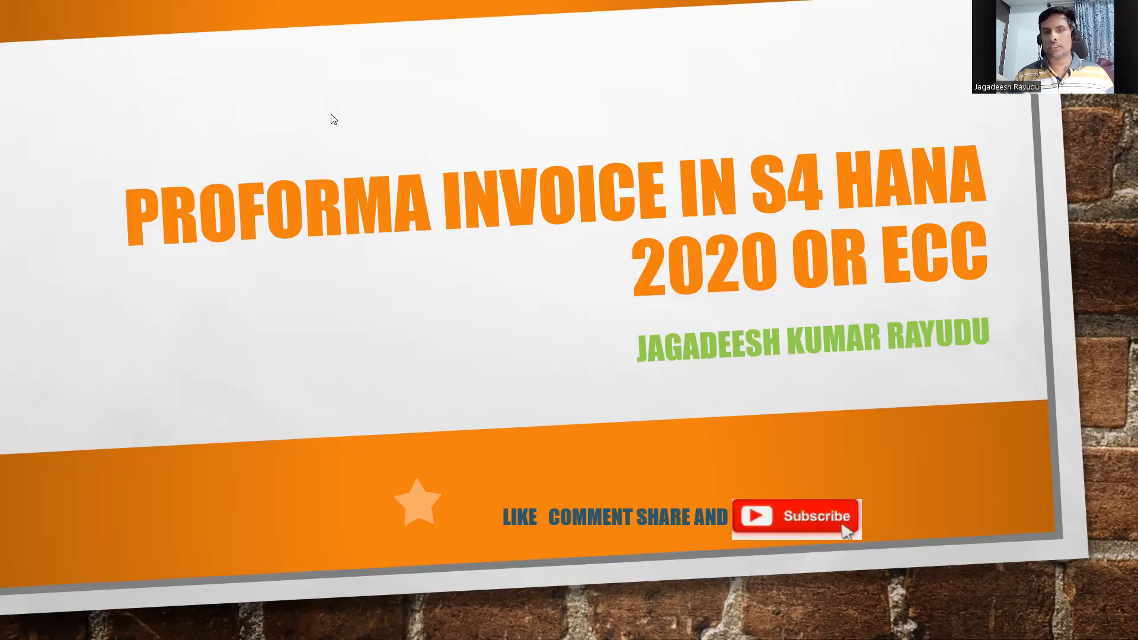
pyautogui.hotkey('alt', 'Tab')
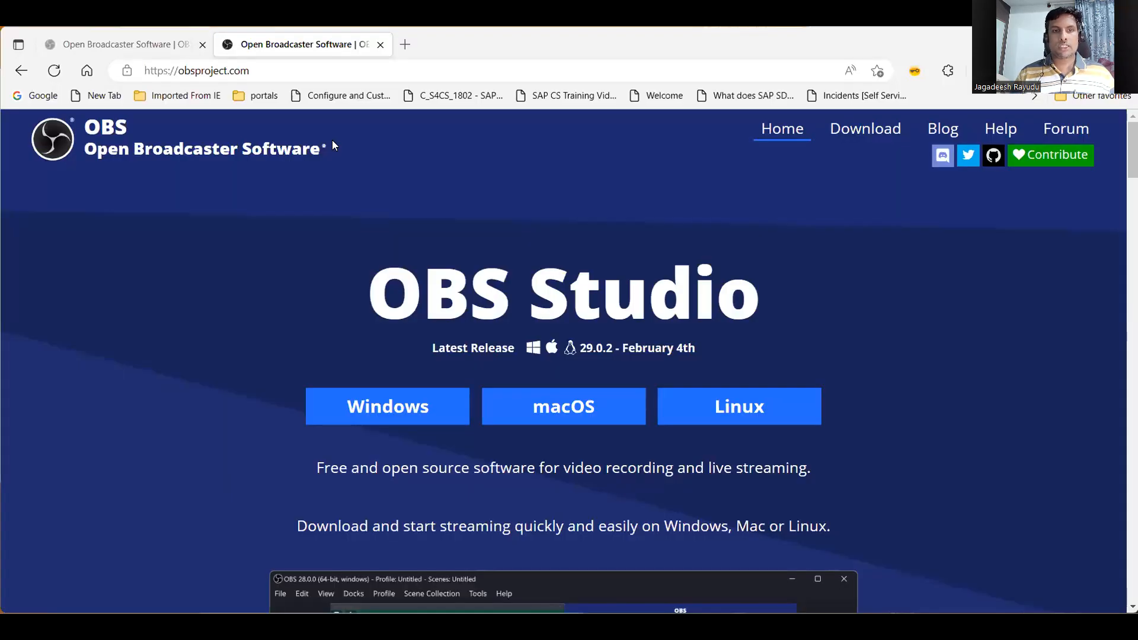